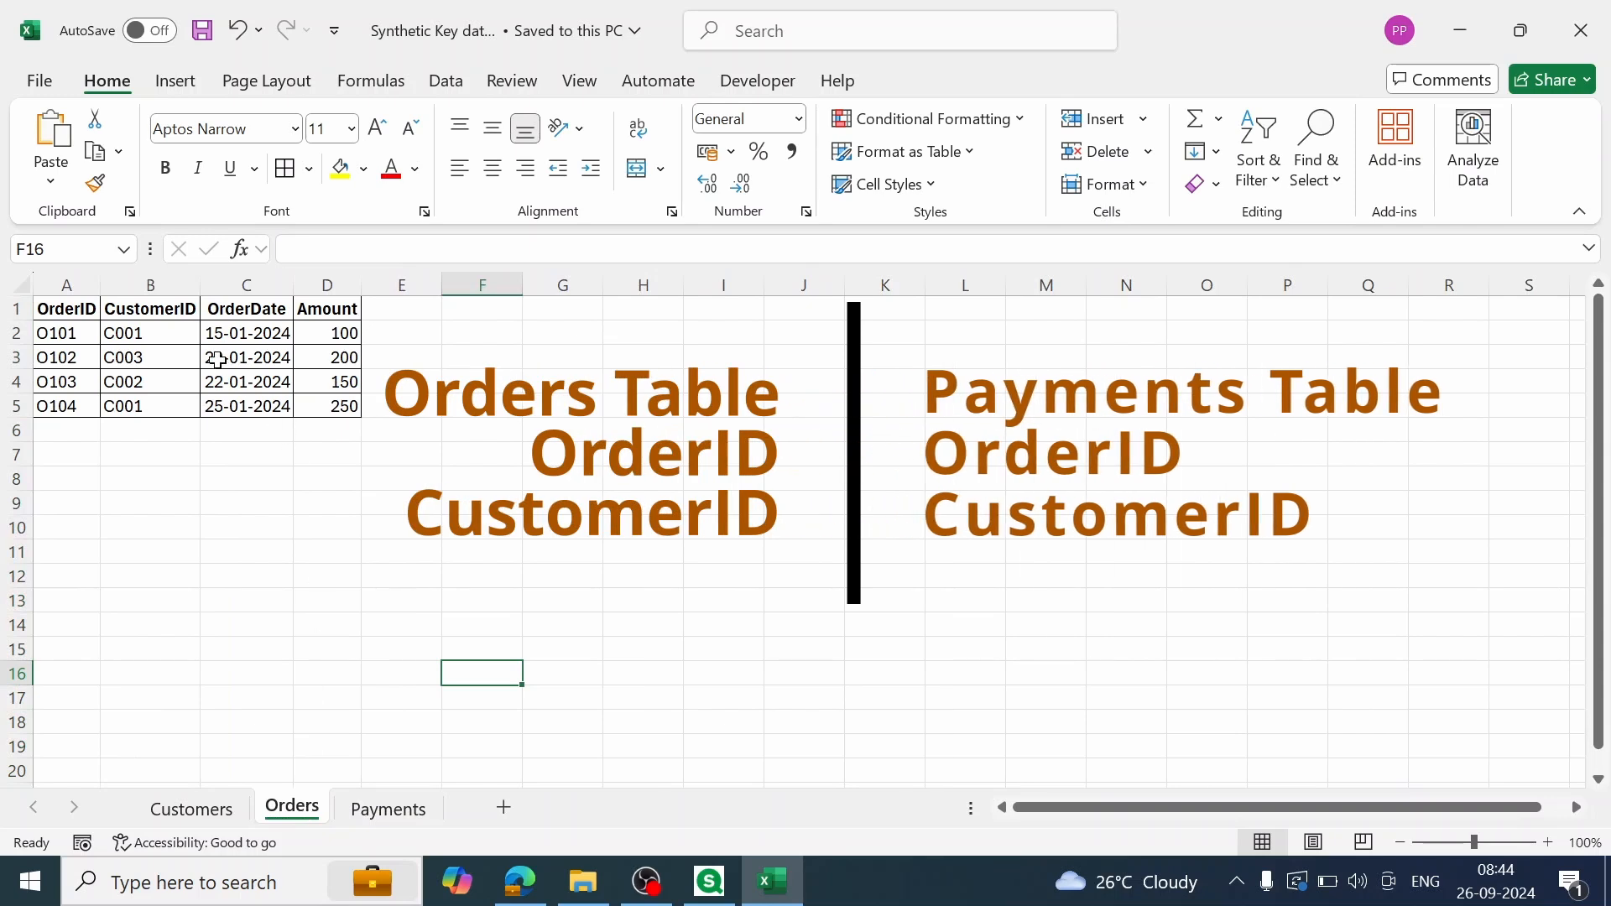
Step: Compare the OrderID and CustomerID columns shared by the Orders and Payments sheets
left_click(386, 811)
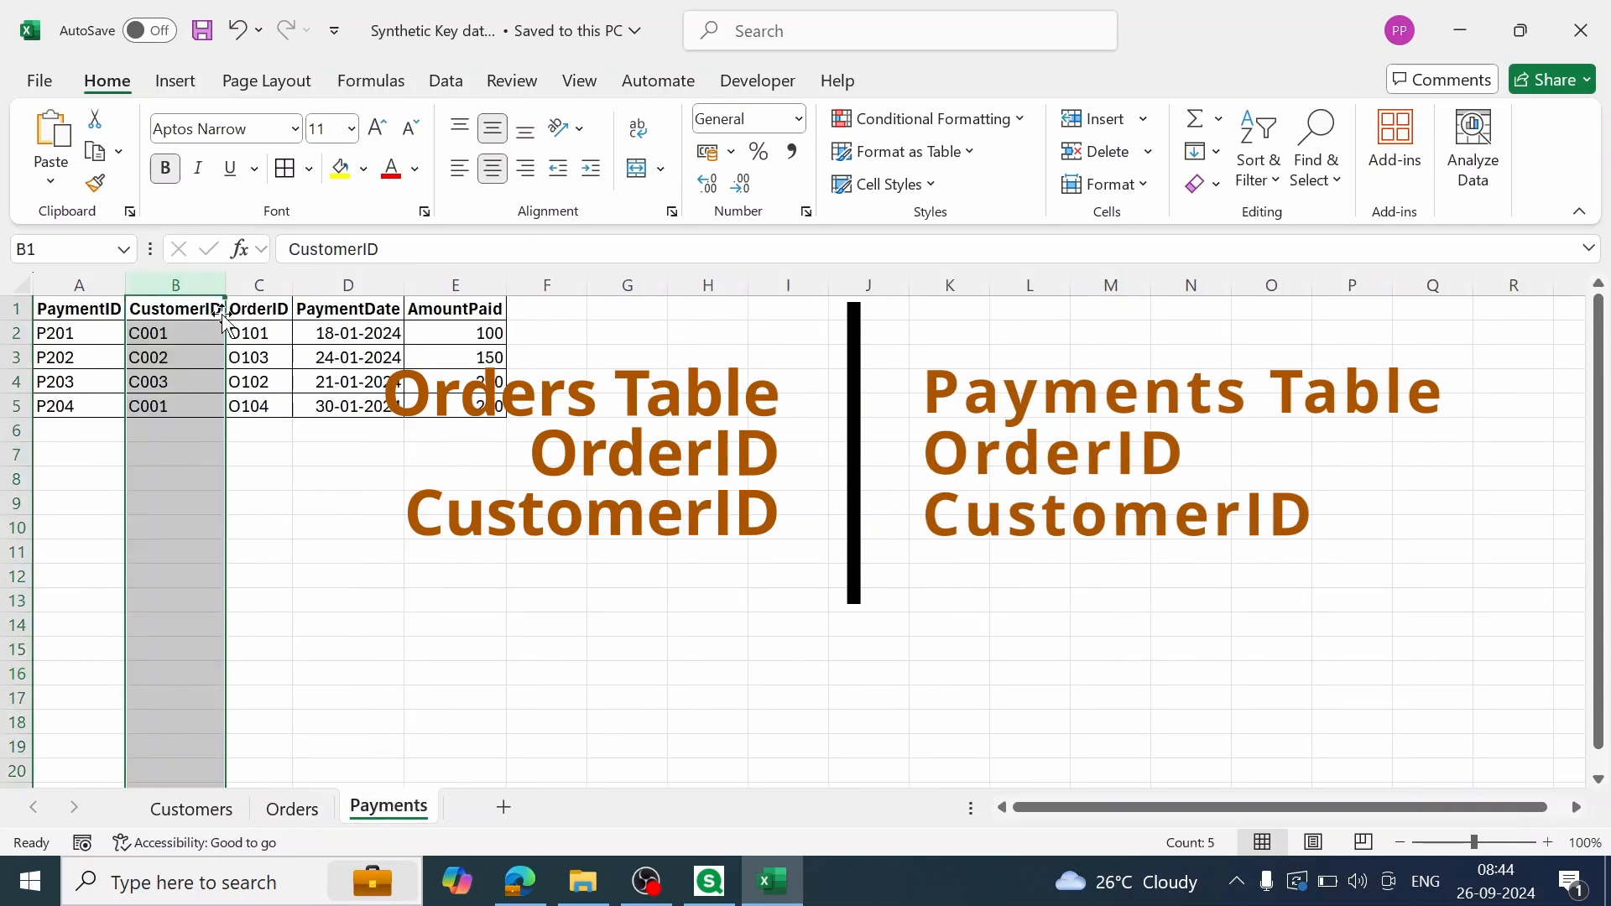
left_click(294, 809)
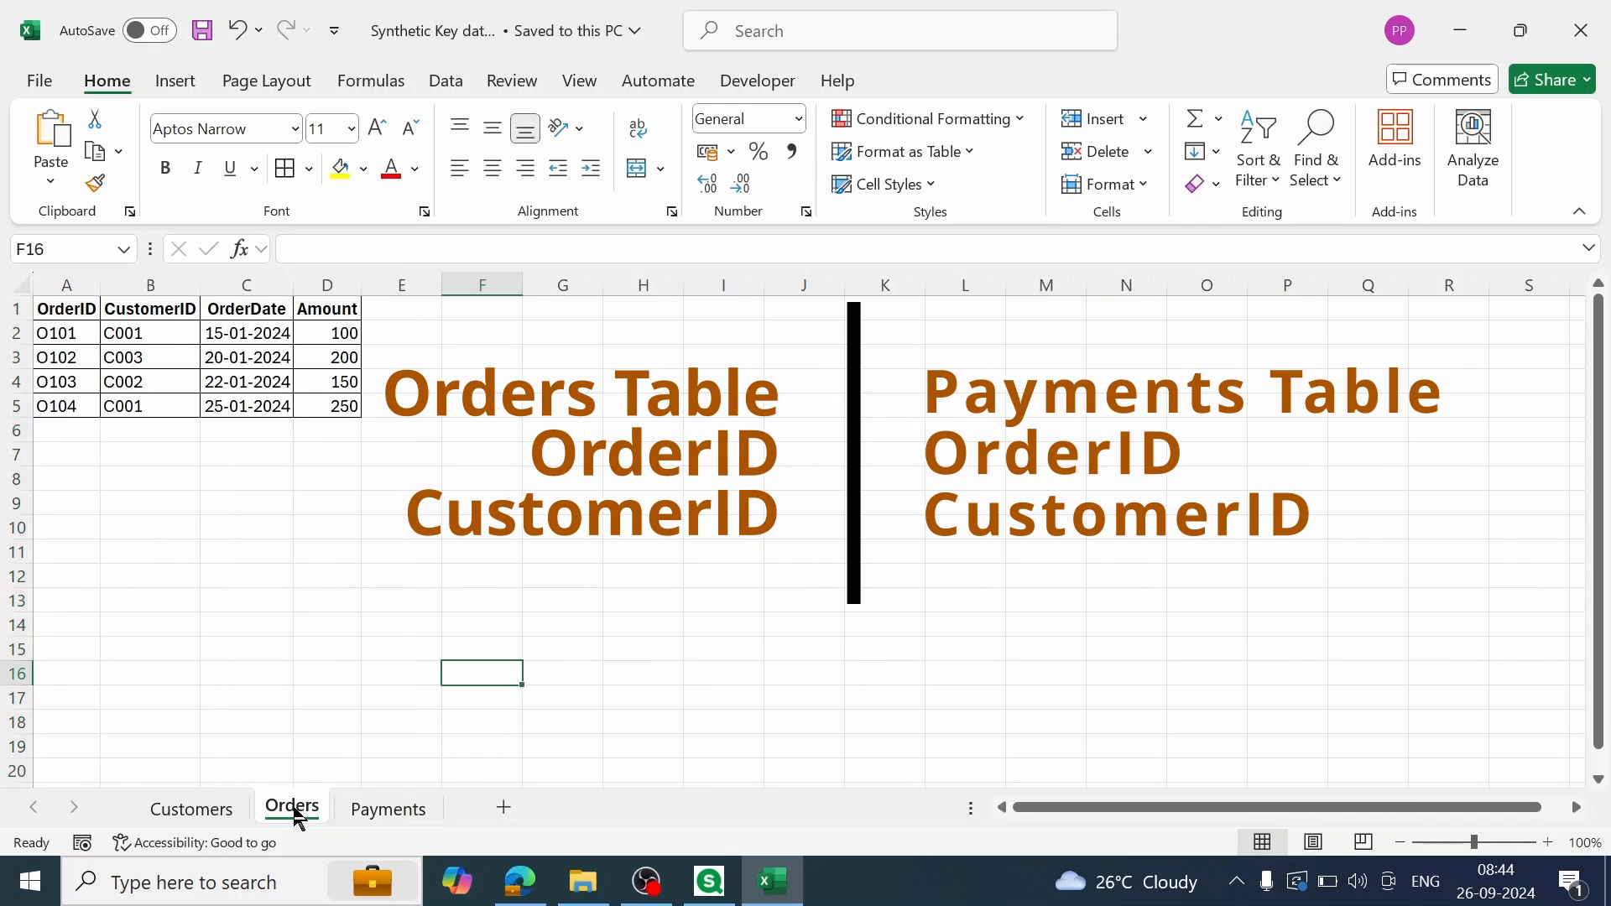
left_click(74, 307)
left_click(128, 307)
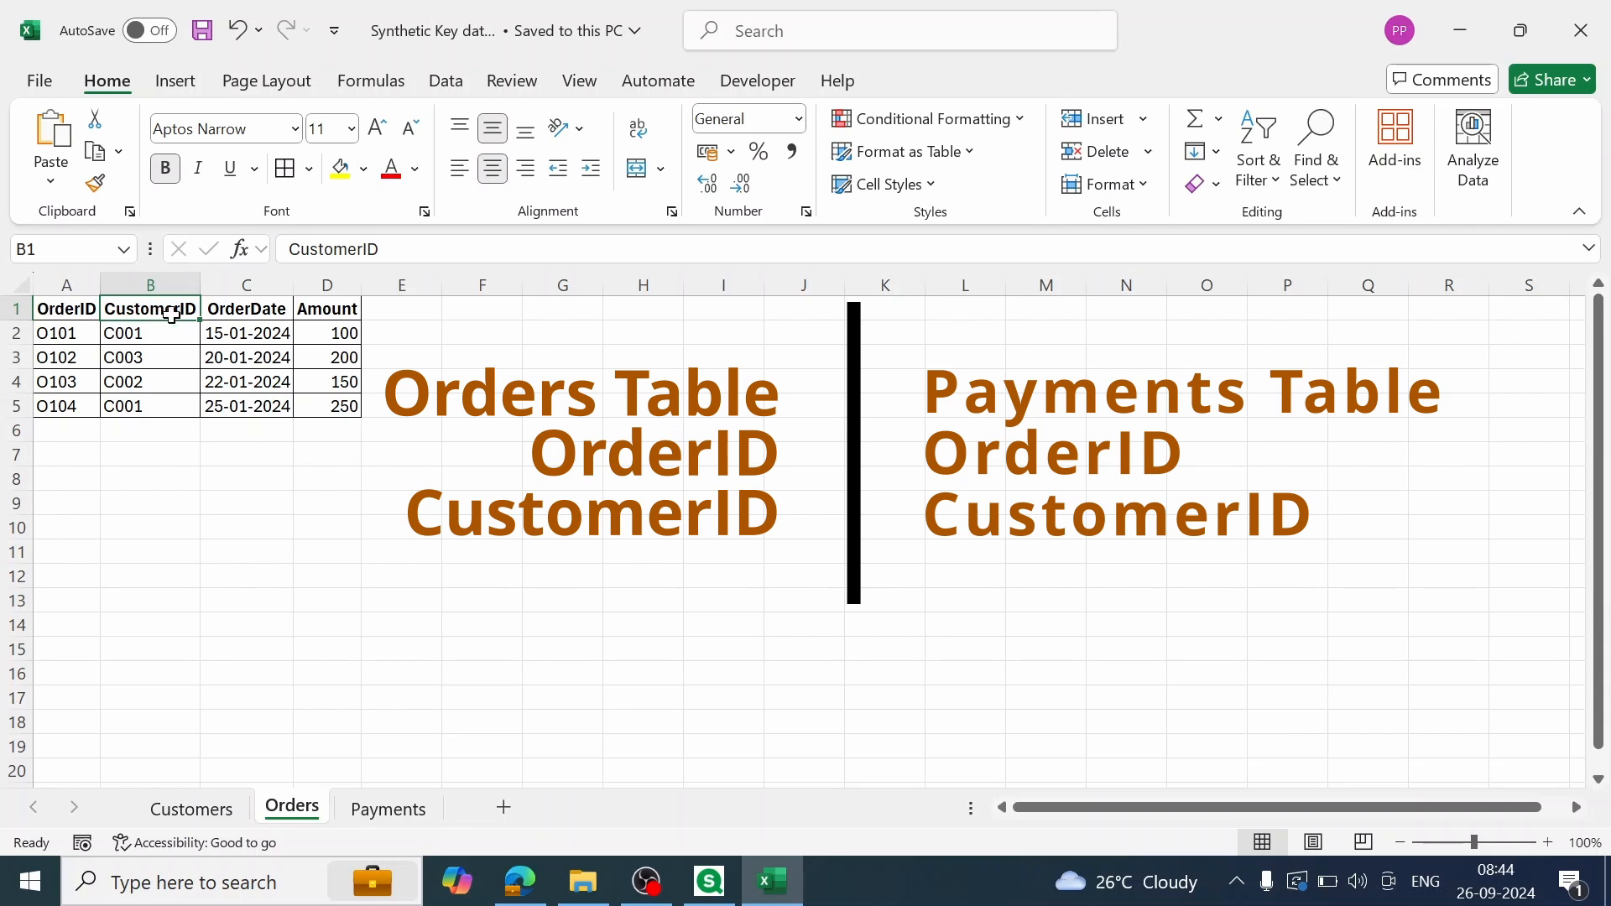
left_click(389, 810)
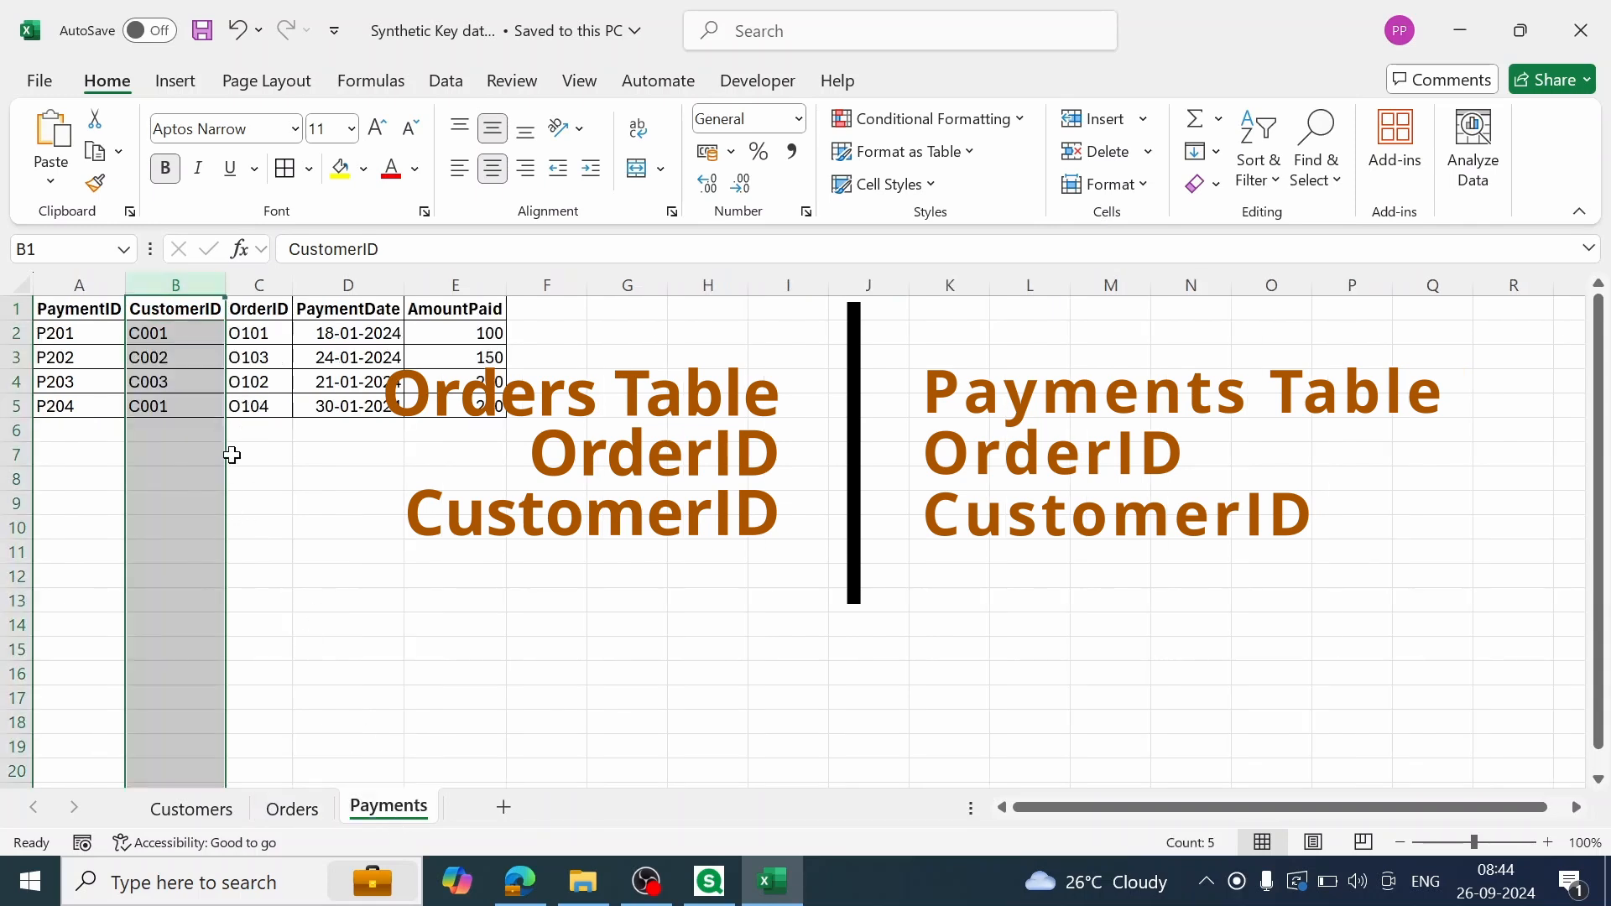
left_click(258, 309)
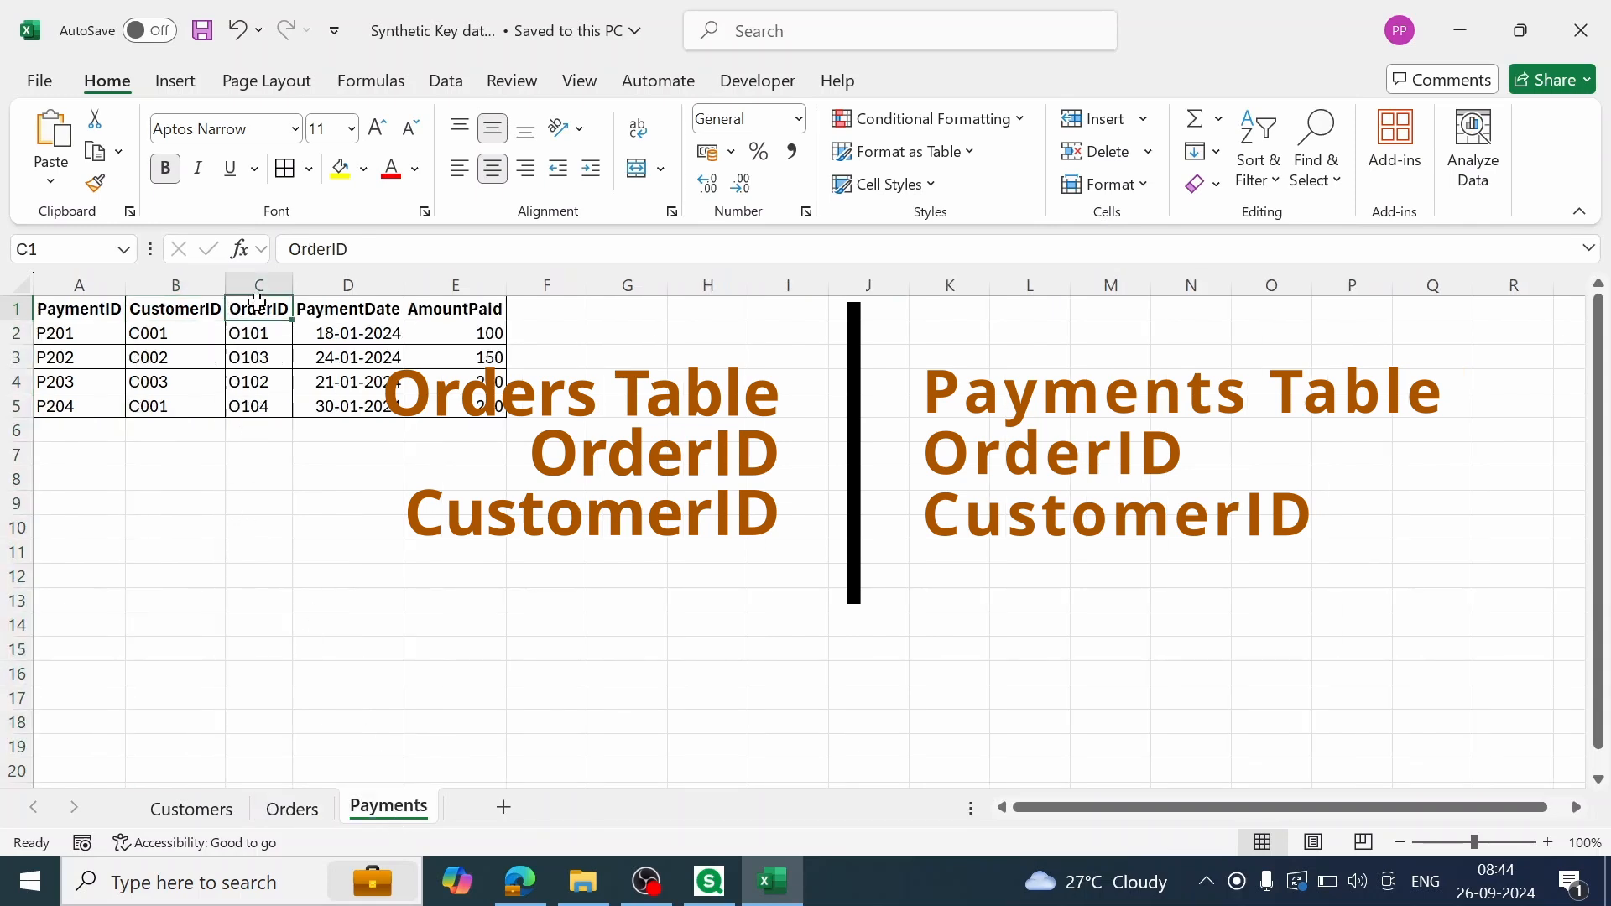
left_click(173, 308)
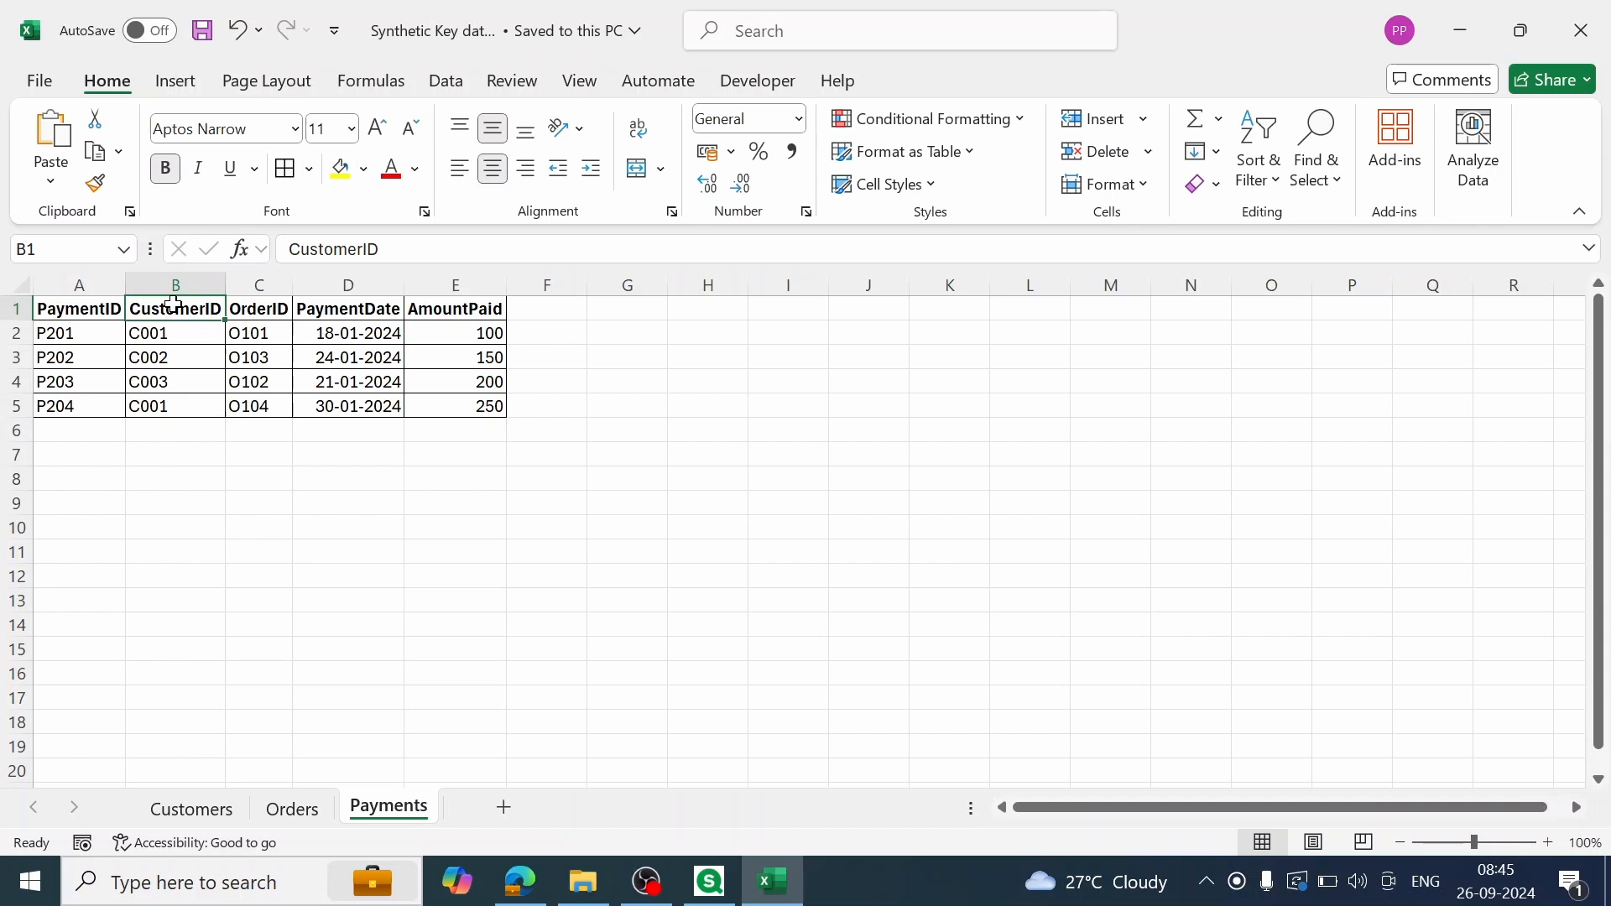
left_click(261, 306)
left_click(156, 314)
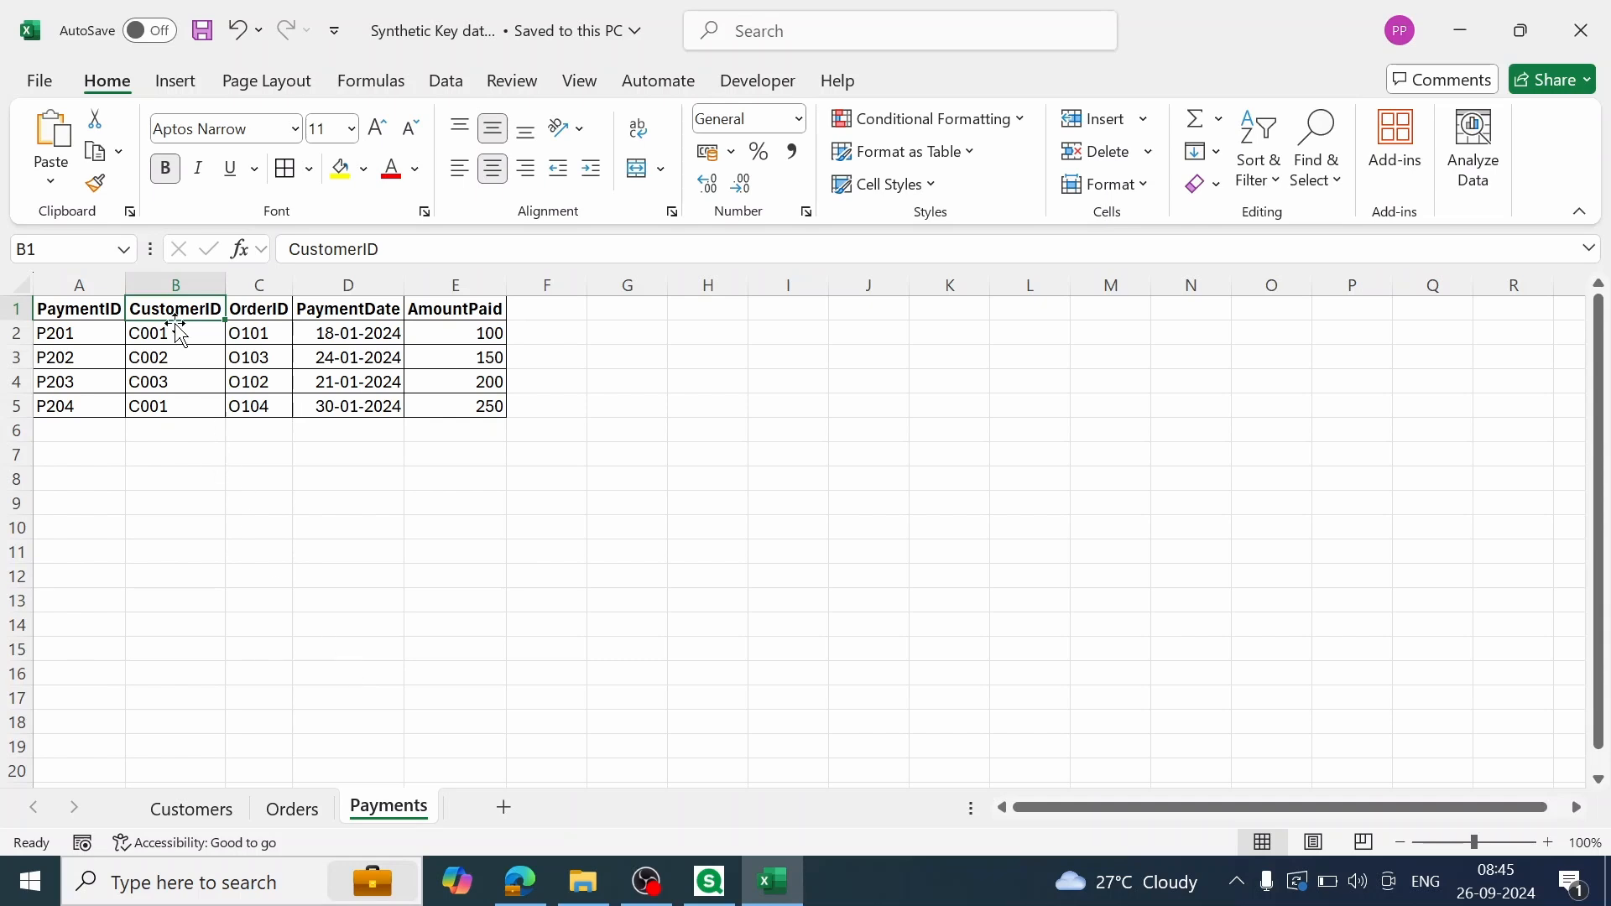
left_click(270, 311)
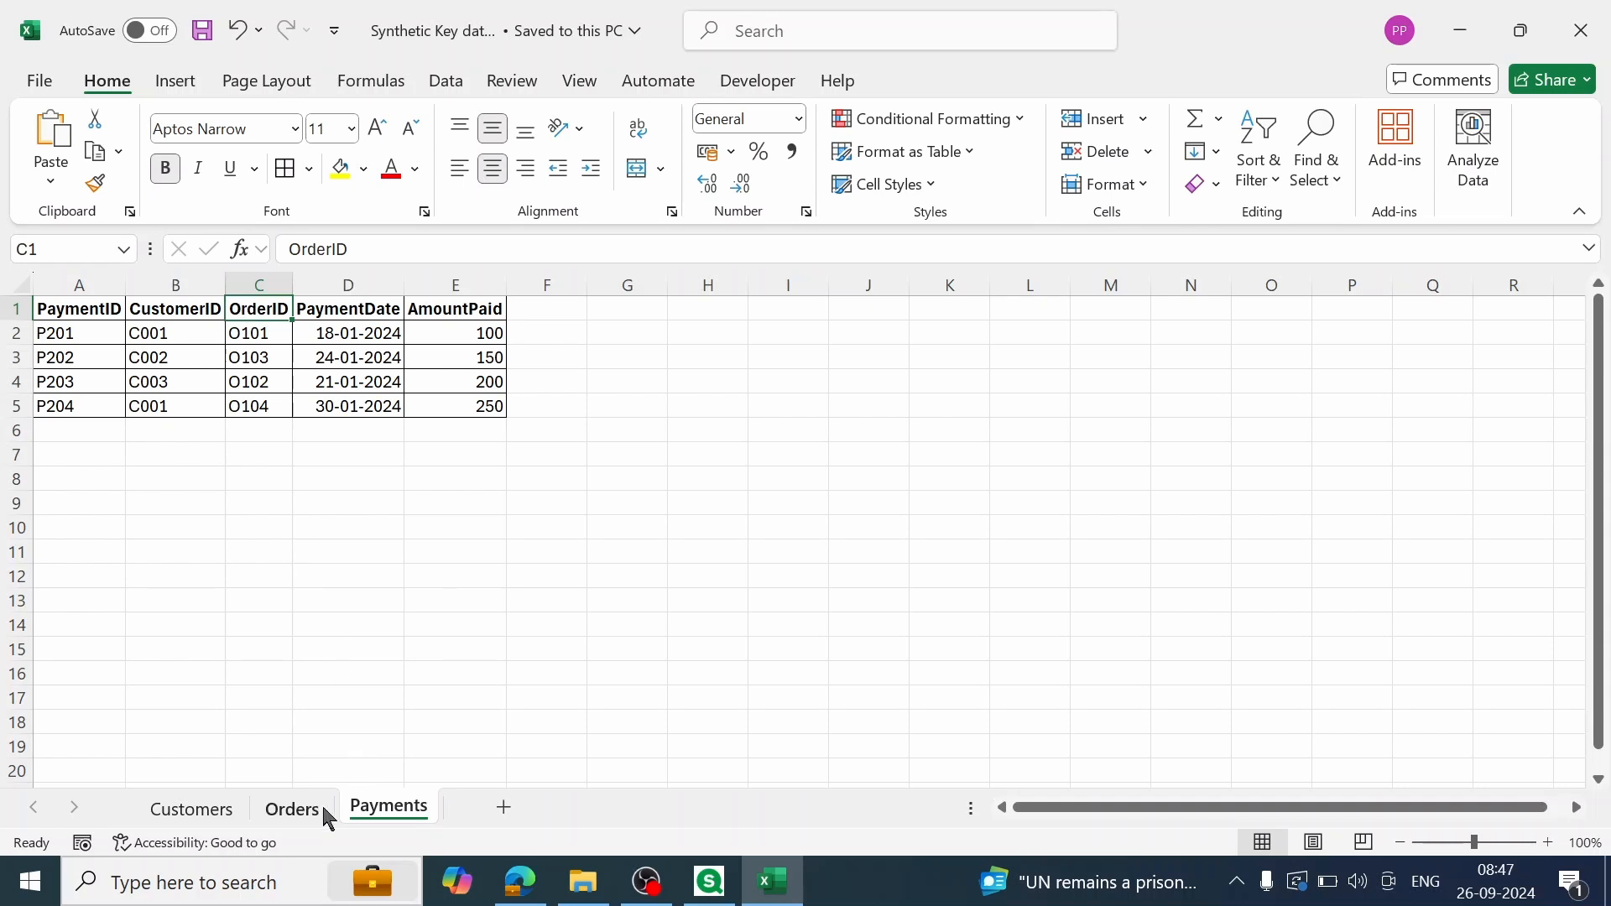
Step: Review the Orders sheet against the Payments sheet, focusing on the duplicate CustomerID column in Payments
left_click(295, 812)
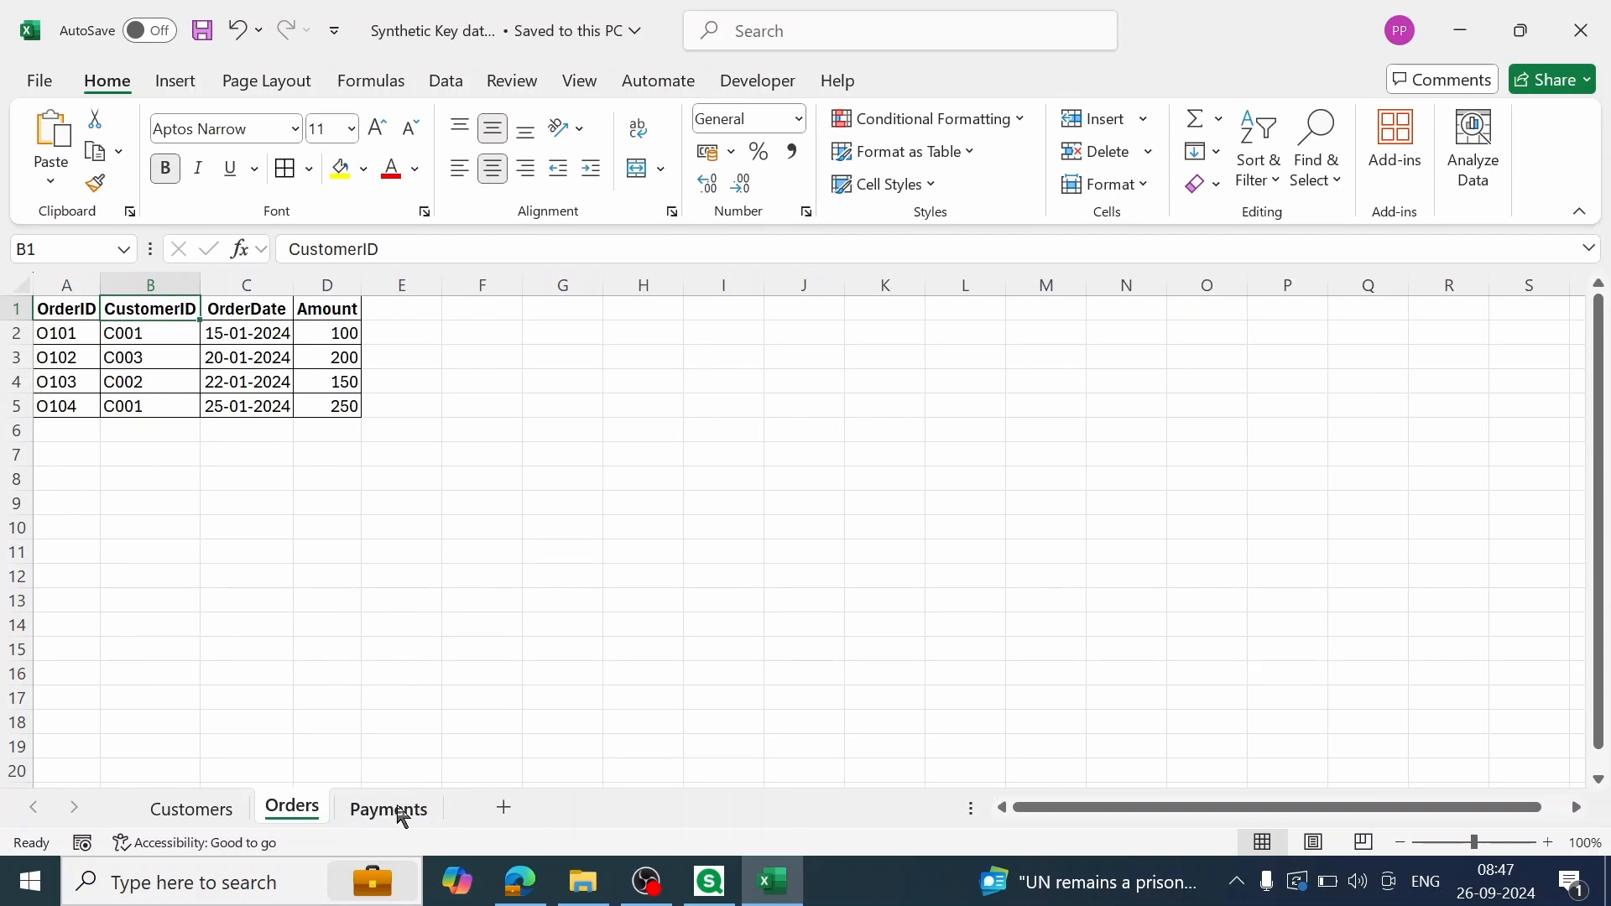
left_click(402, 818)
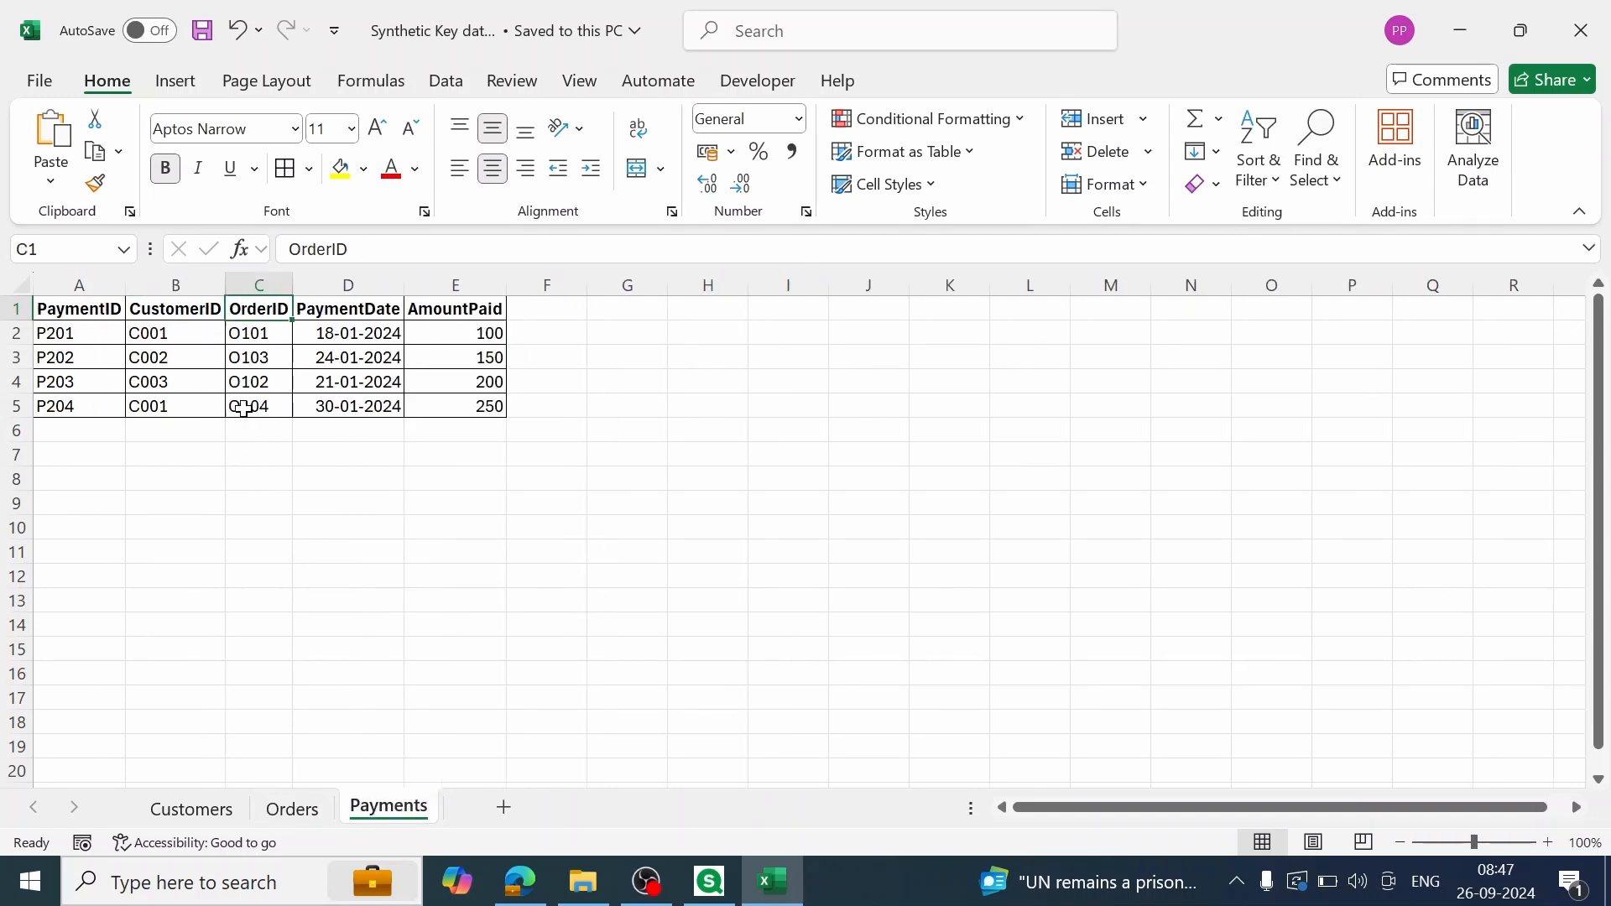
key("ctrl+Page_Up")
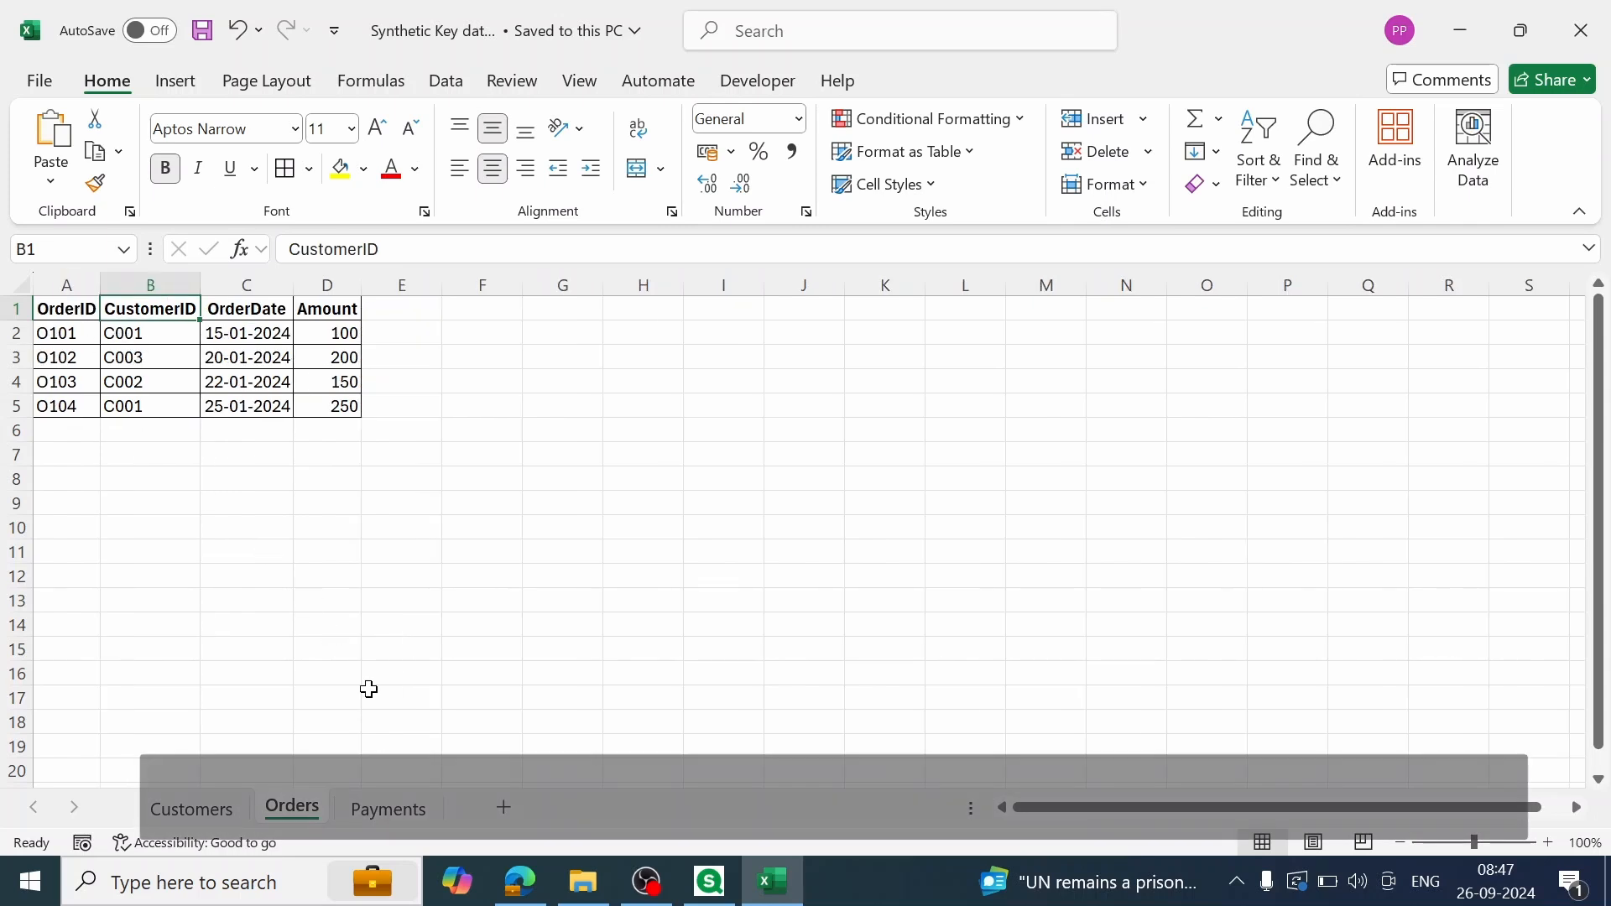
key("ctrl+Page_Down")
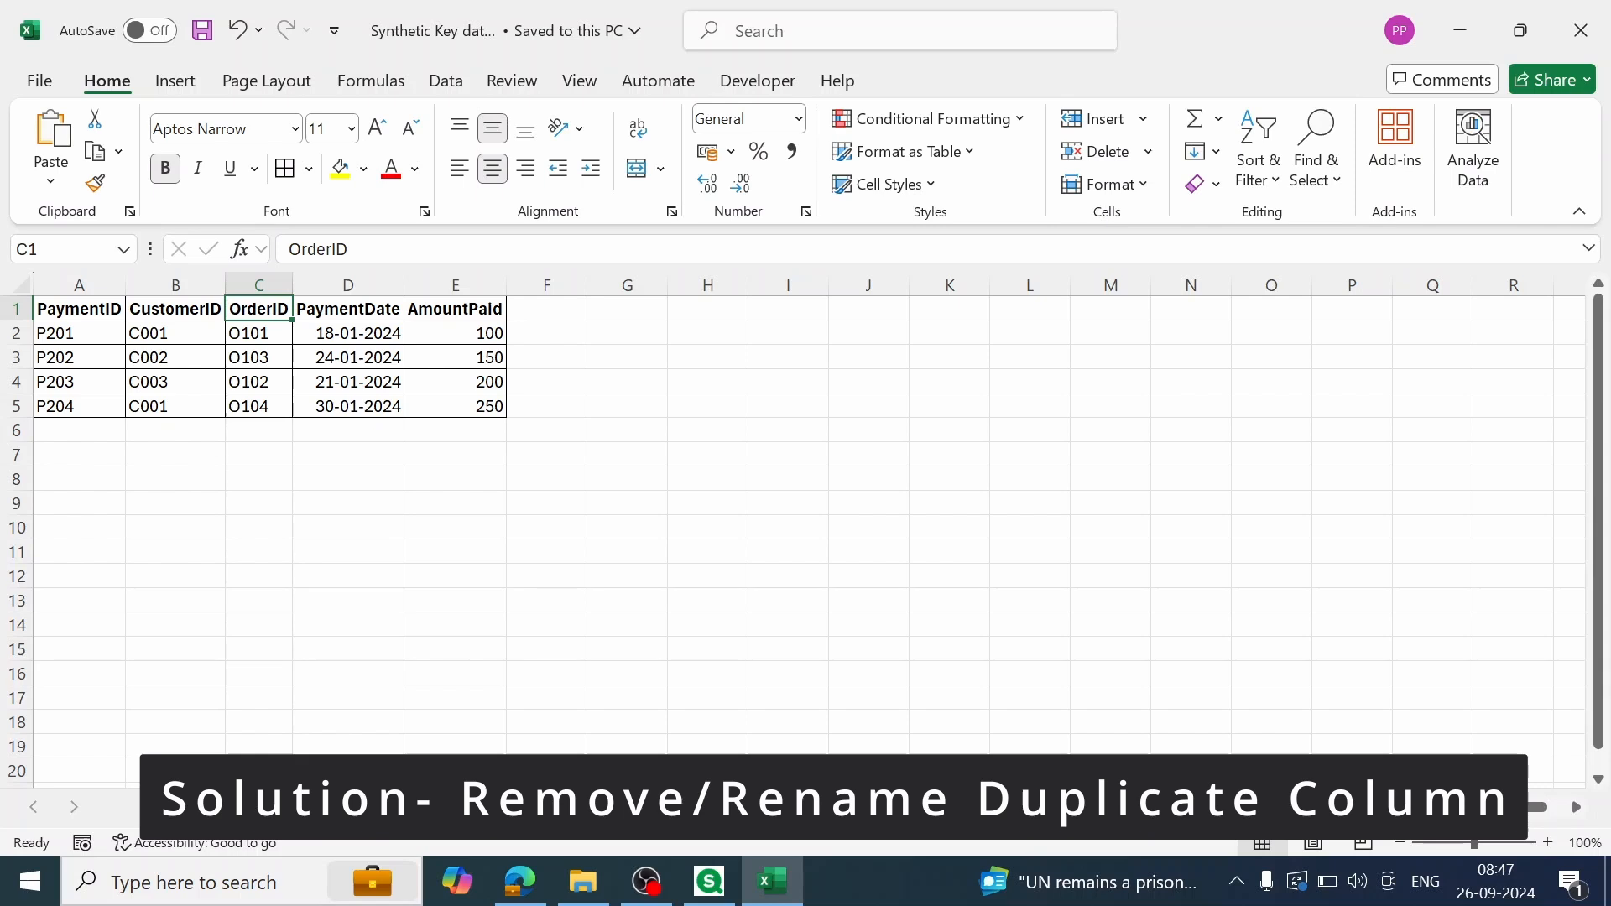
left_click(171, 303)
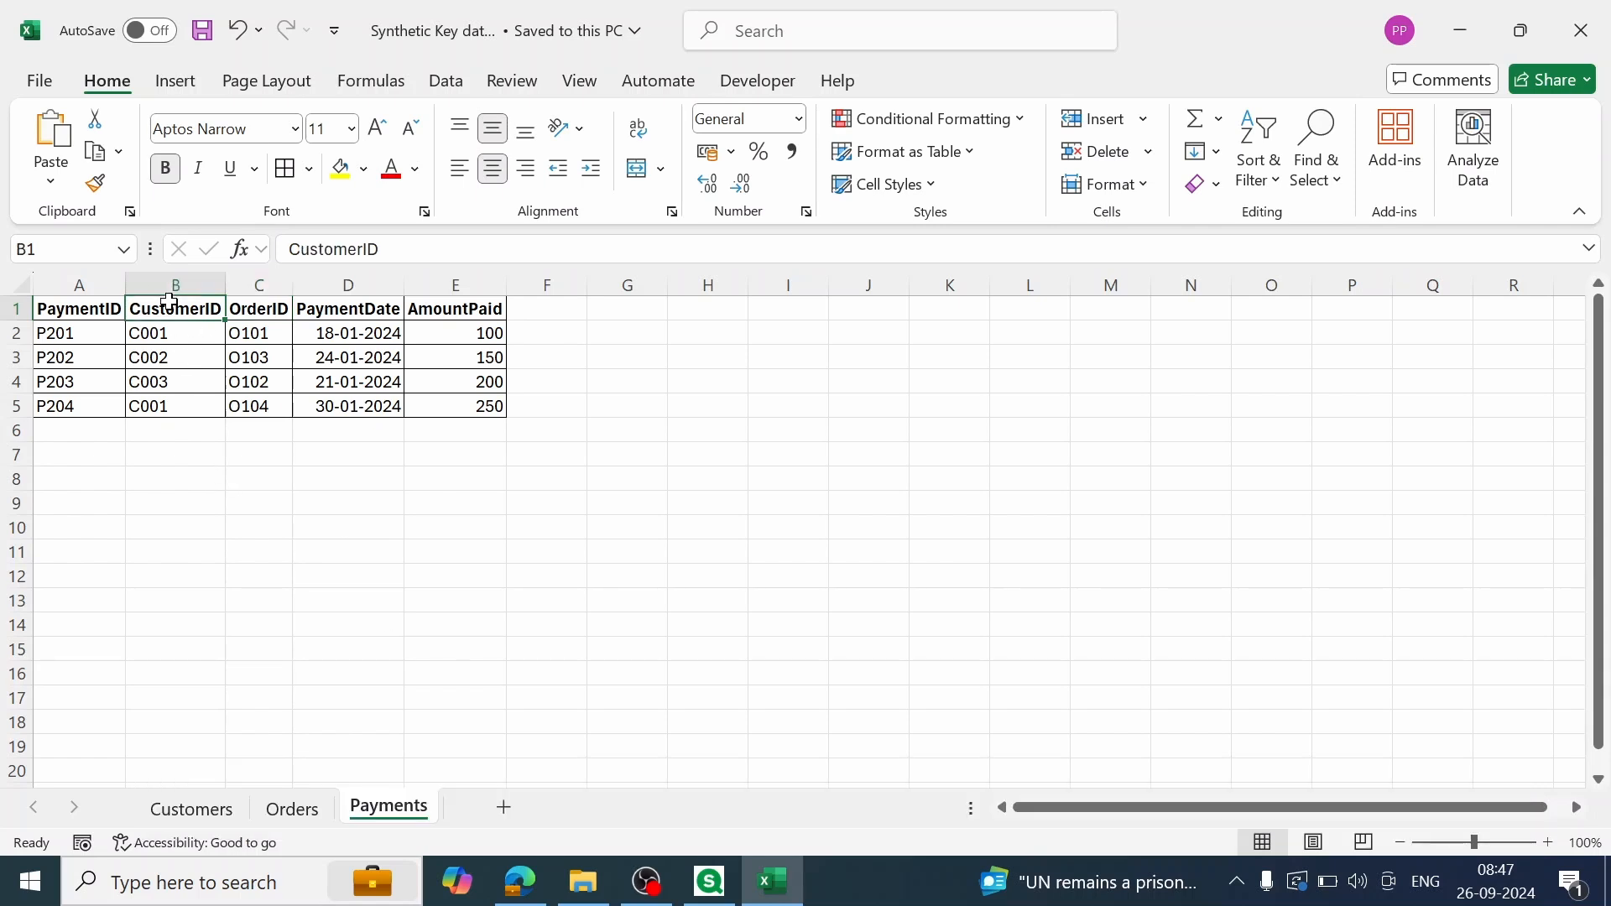
left_click(302, 809)
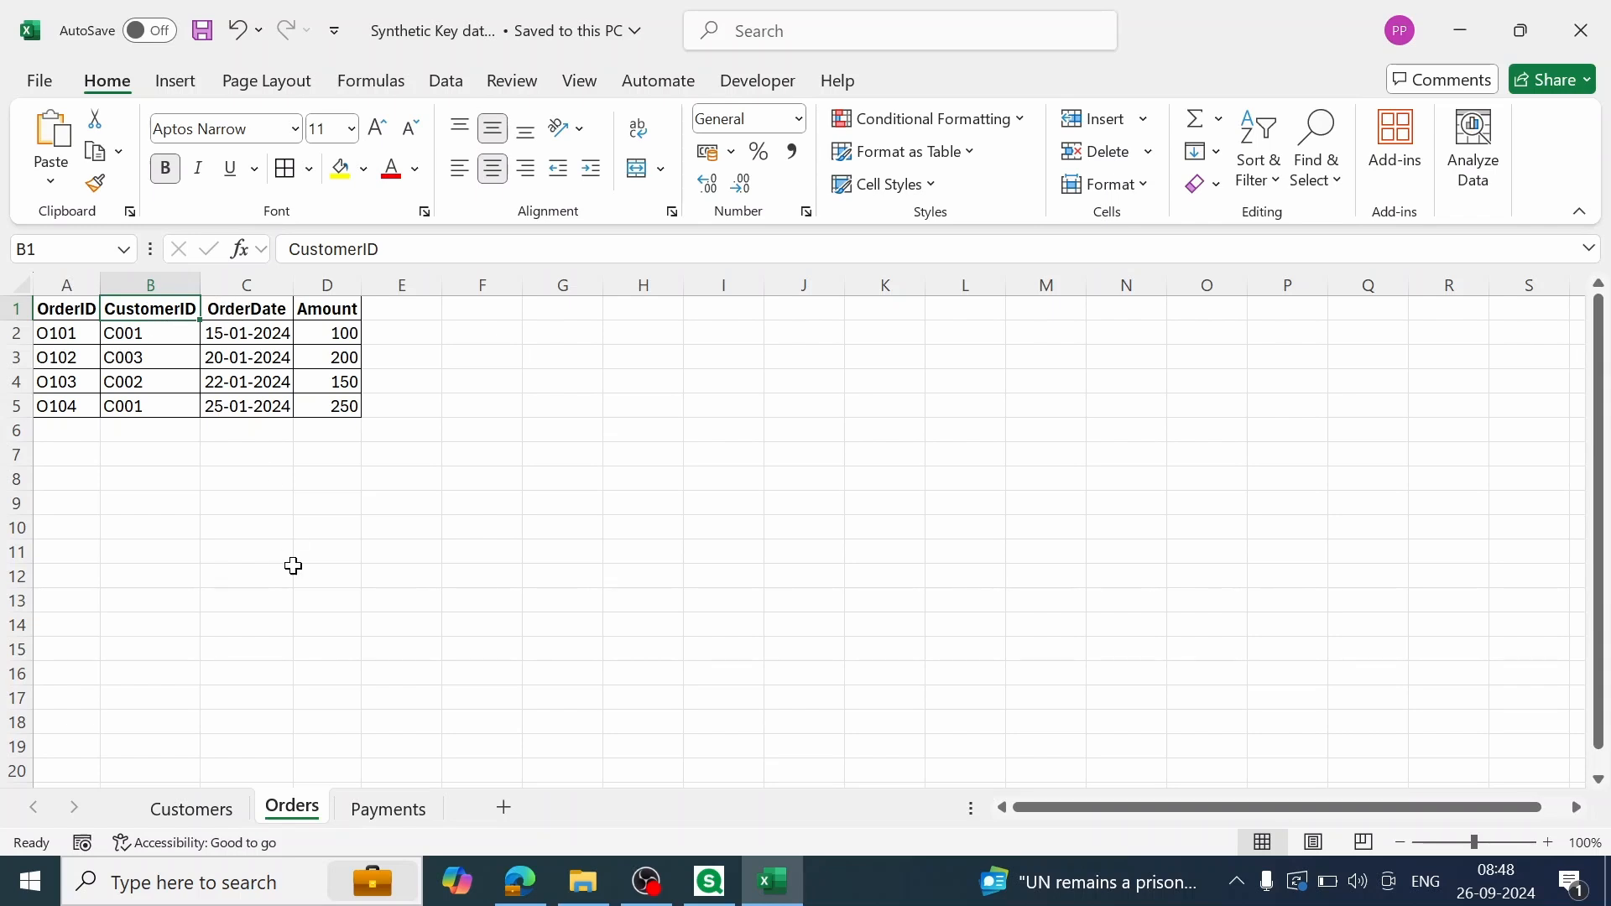
left_click(388, 809)
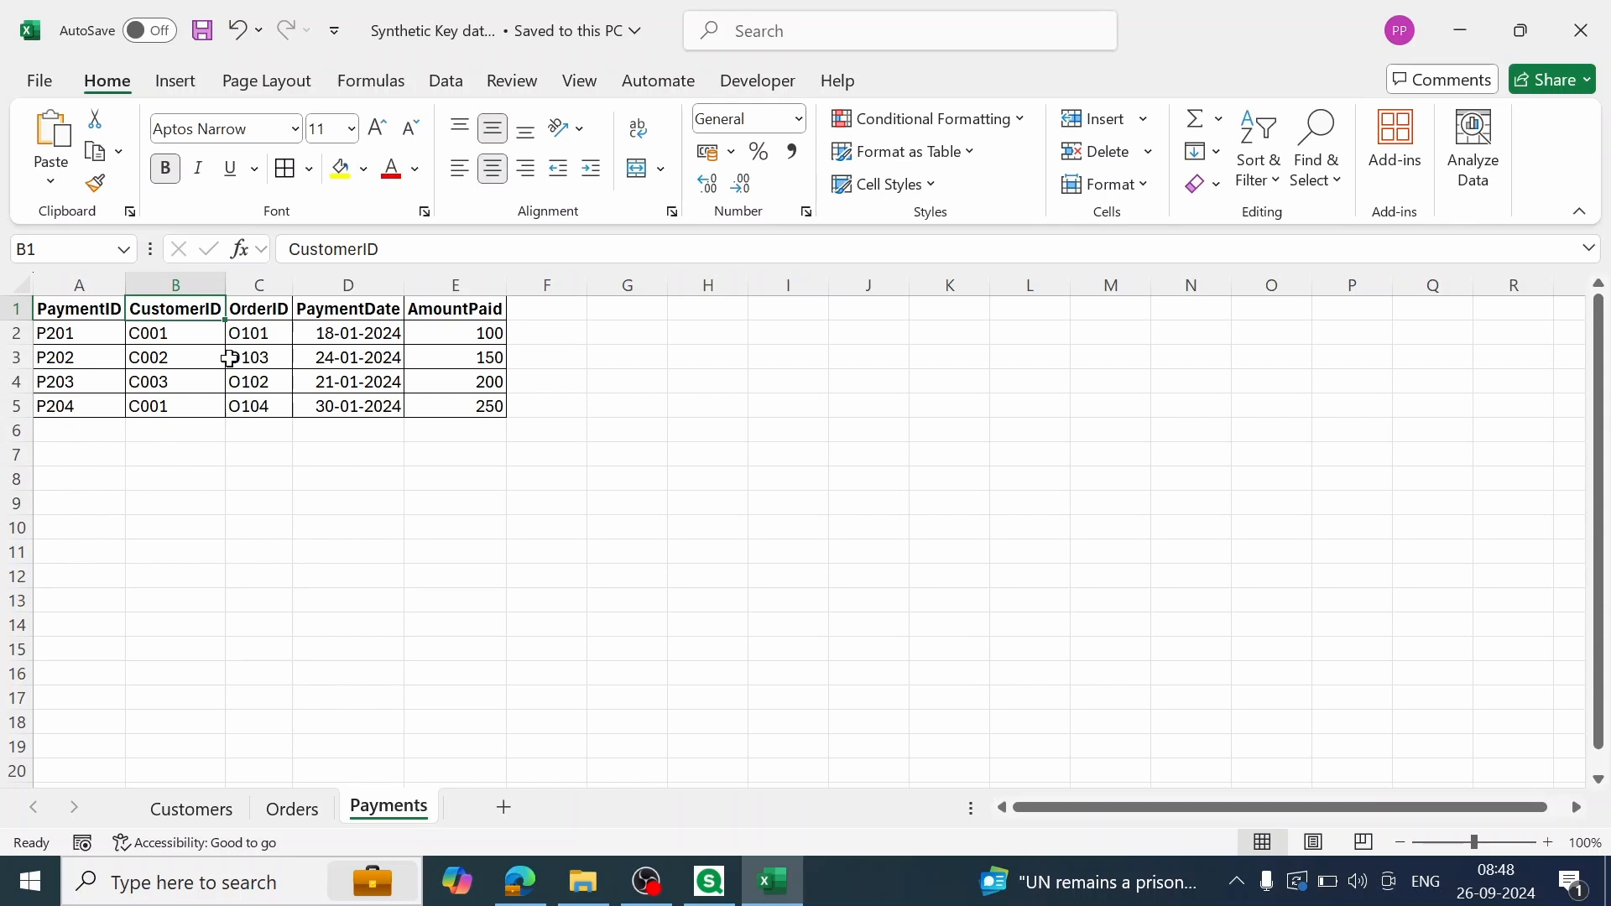
left_click(466, 453)
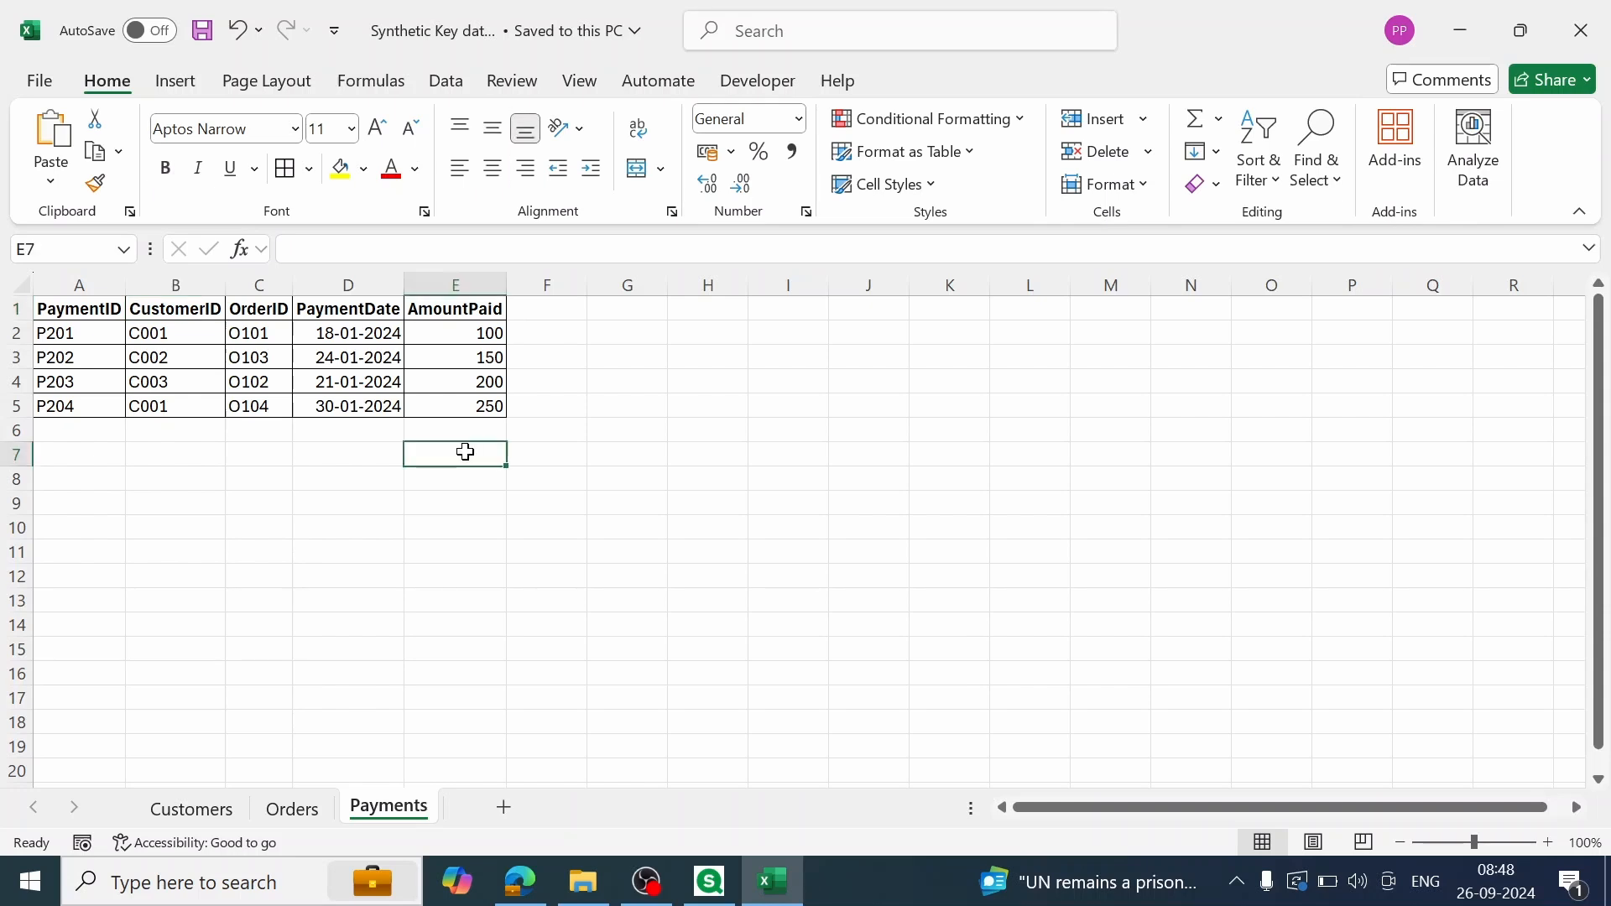
Step: Switch to Qlik Sense Desktop, create a new app named Synthetic Key and open it
left_click(717, 889)
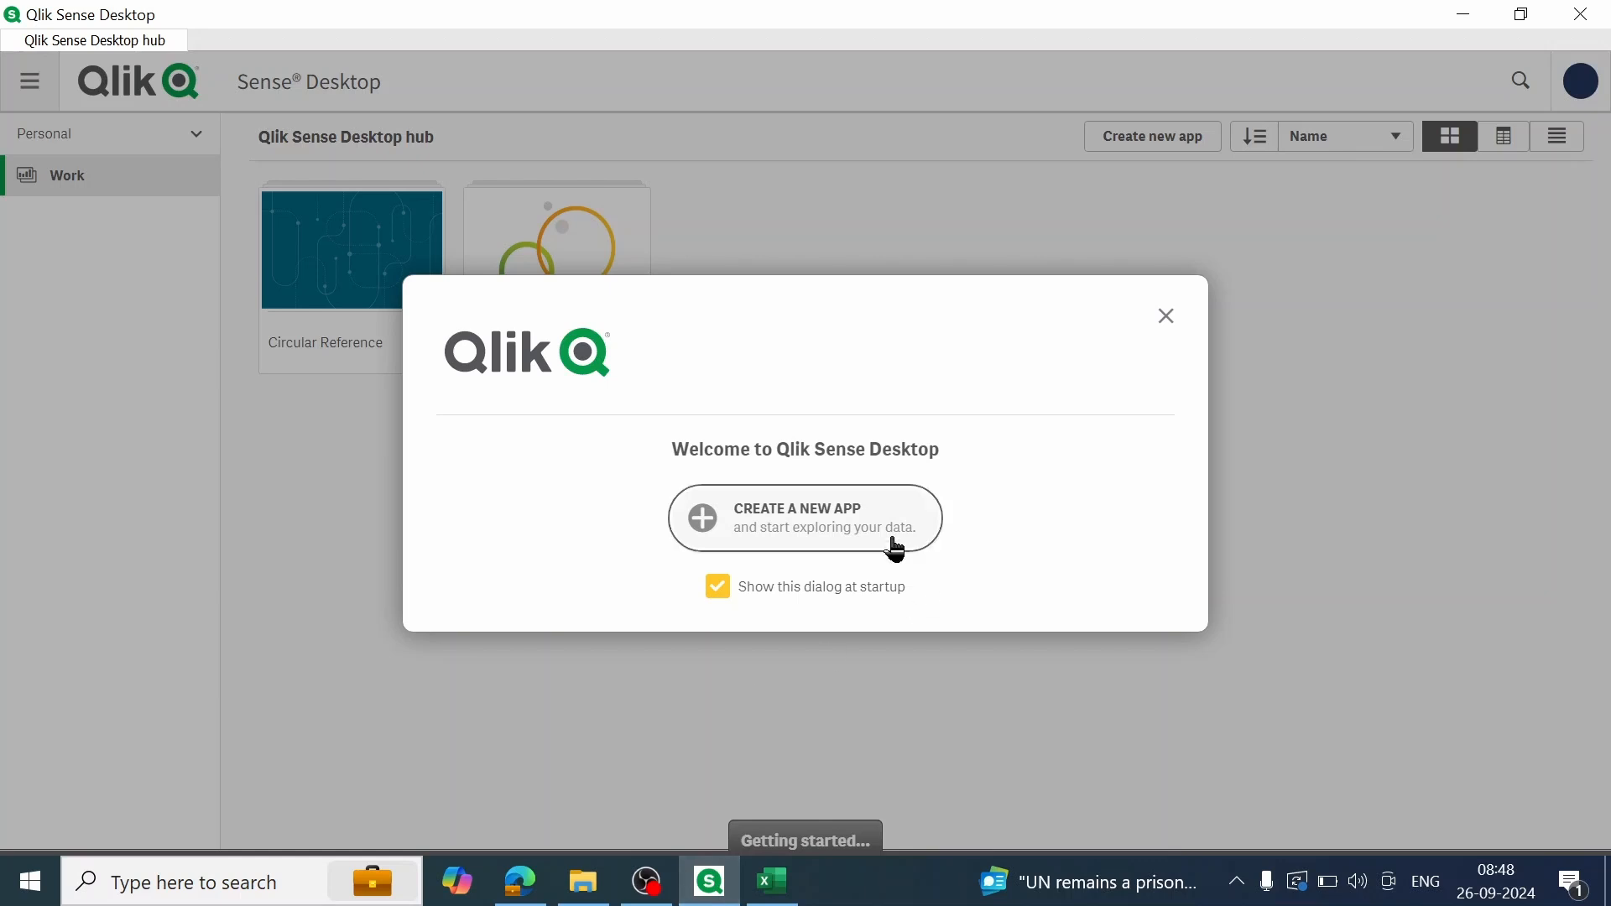
left_click(810, 518)
type("Synthetic Key")
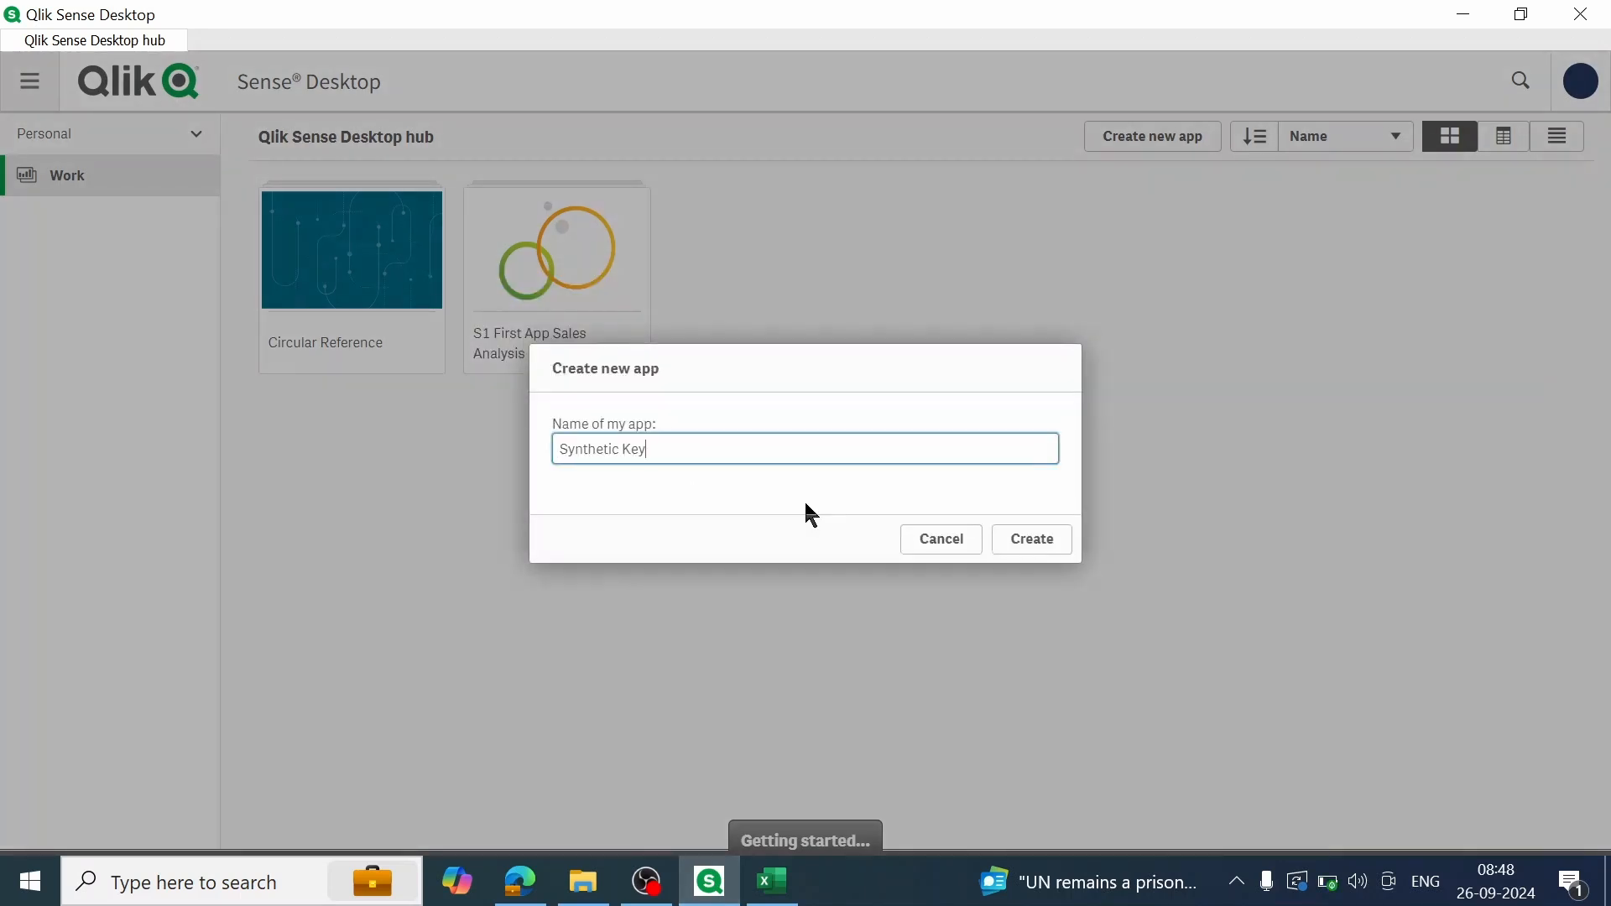
left_click(1041, 551)
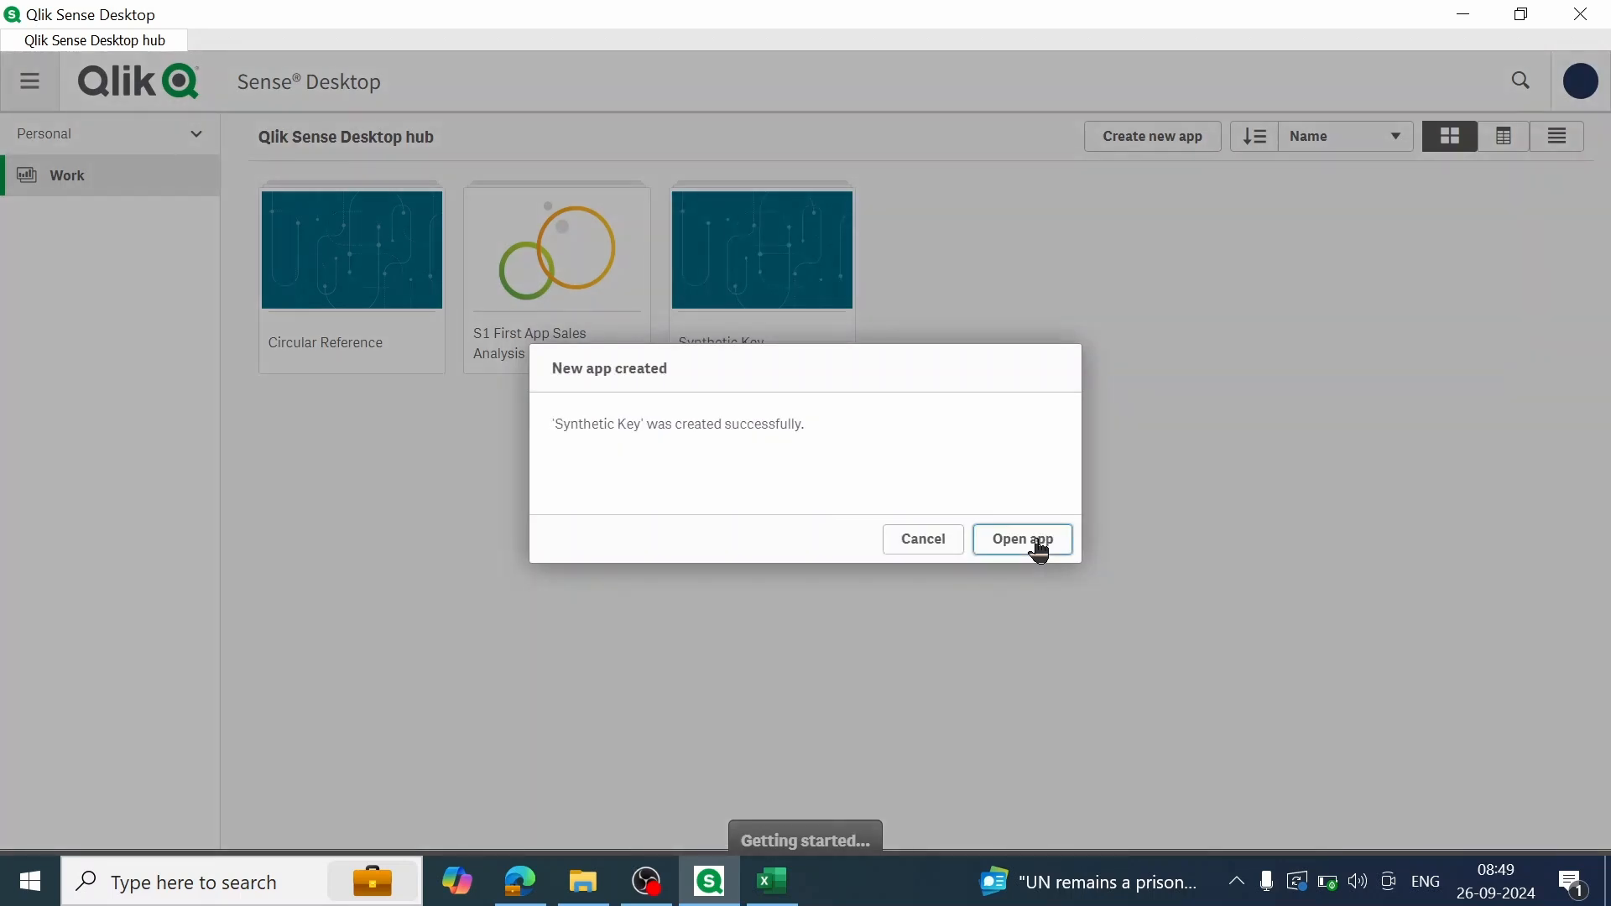
left_click(1041, 551)
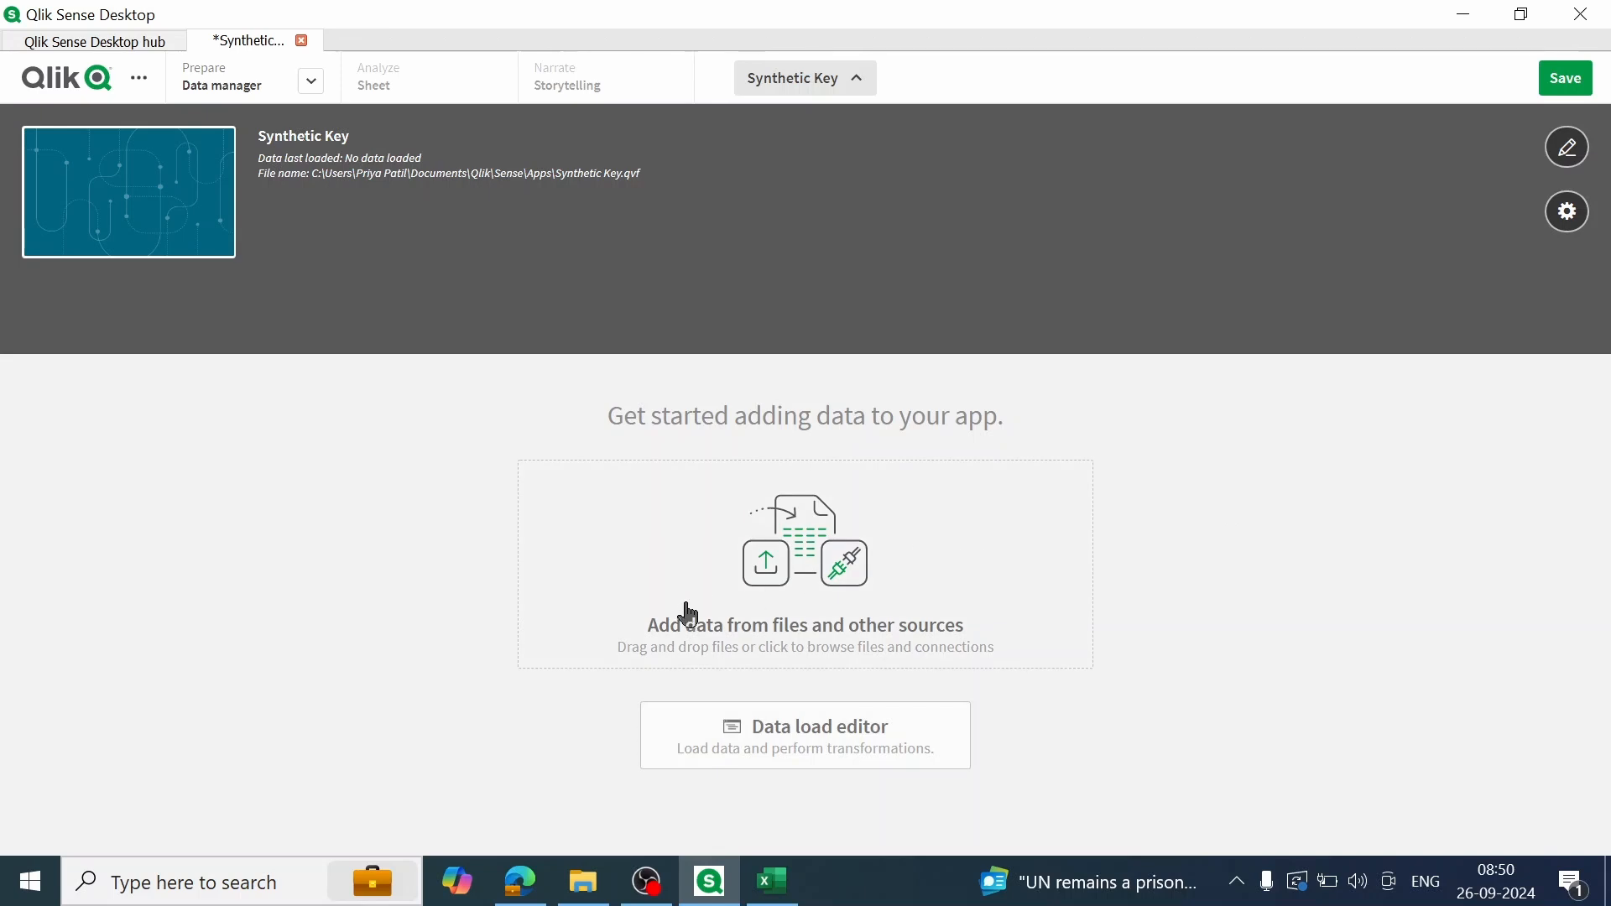
Step: Start adding data from the computer and choose Synthetic Key dataset.xlsx in the Qlik folder on drive D
left_click(772, 585)
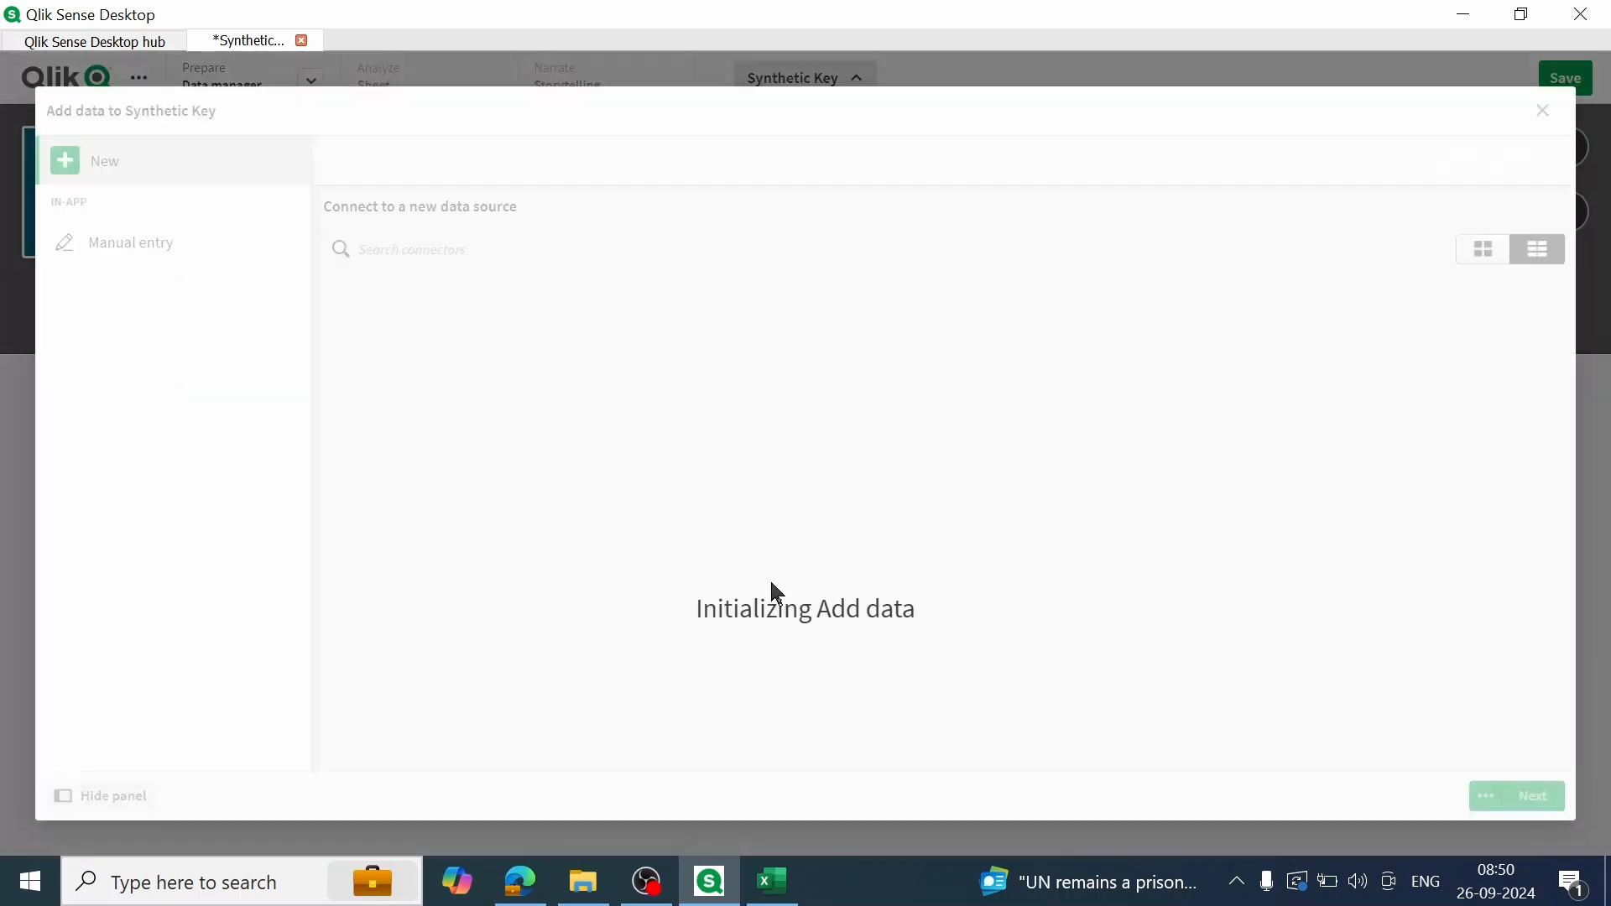
left_click(128, 379)
left_click(372, 402)
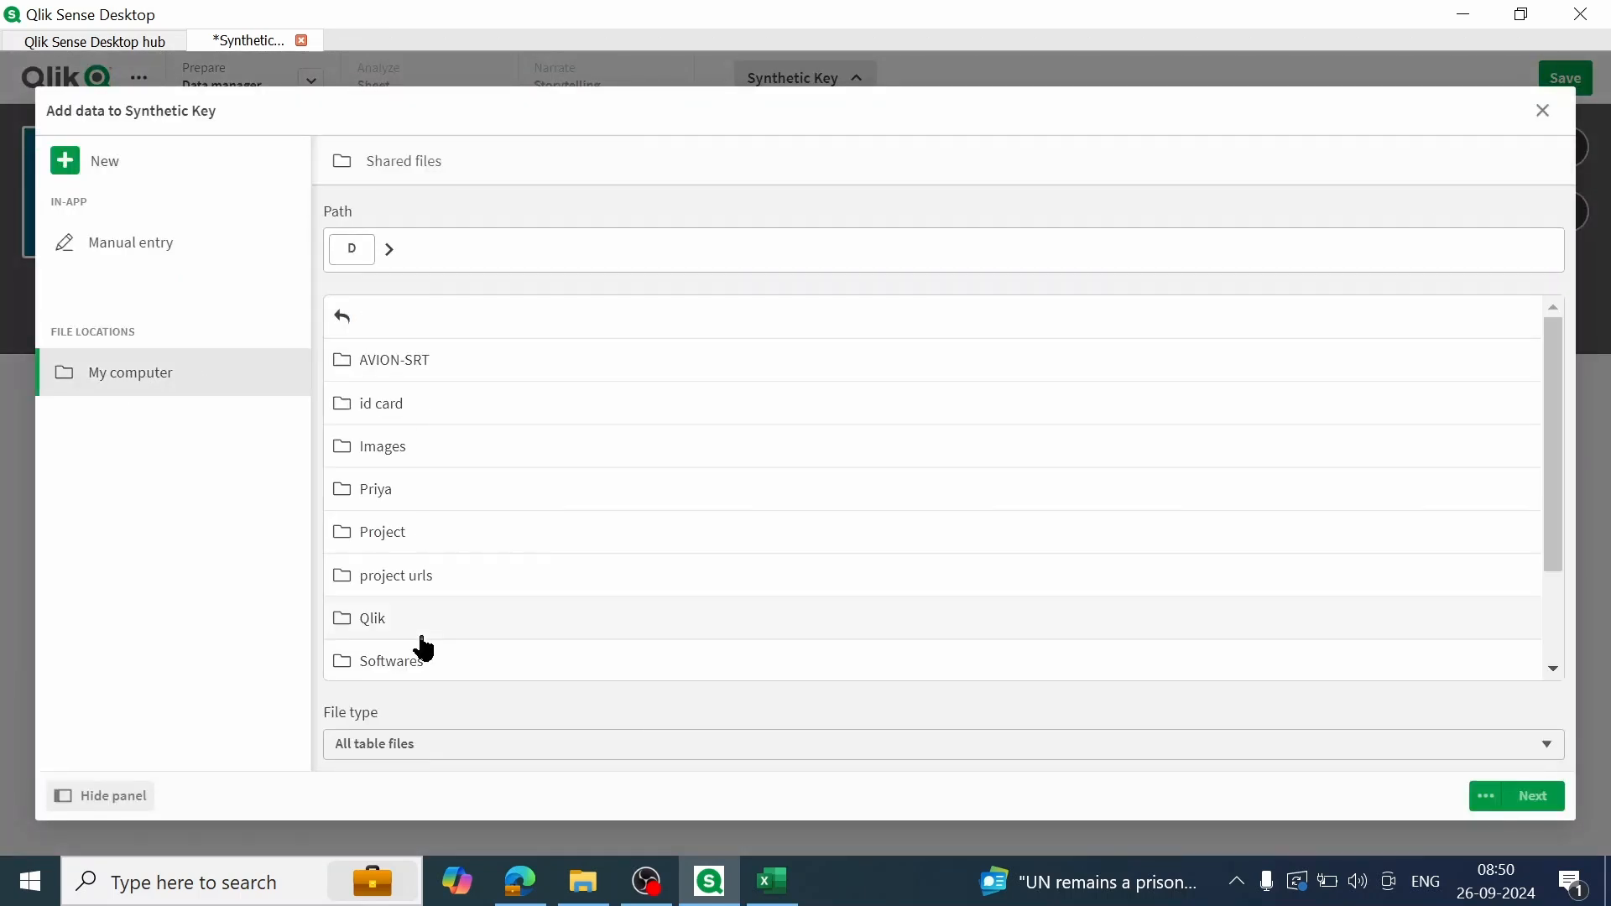
left_click(375, 629)
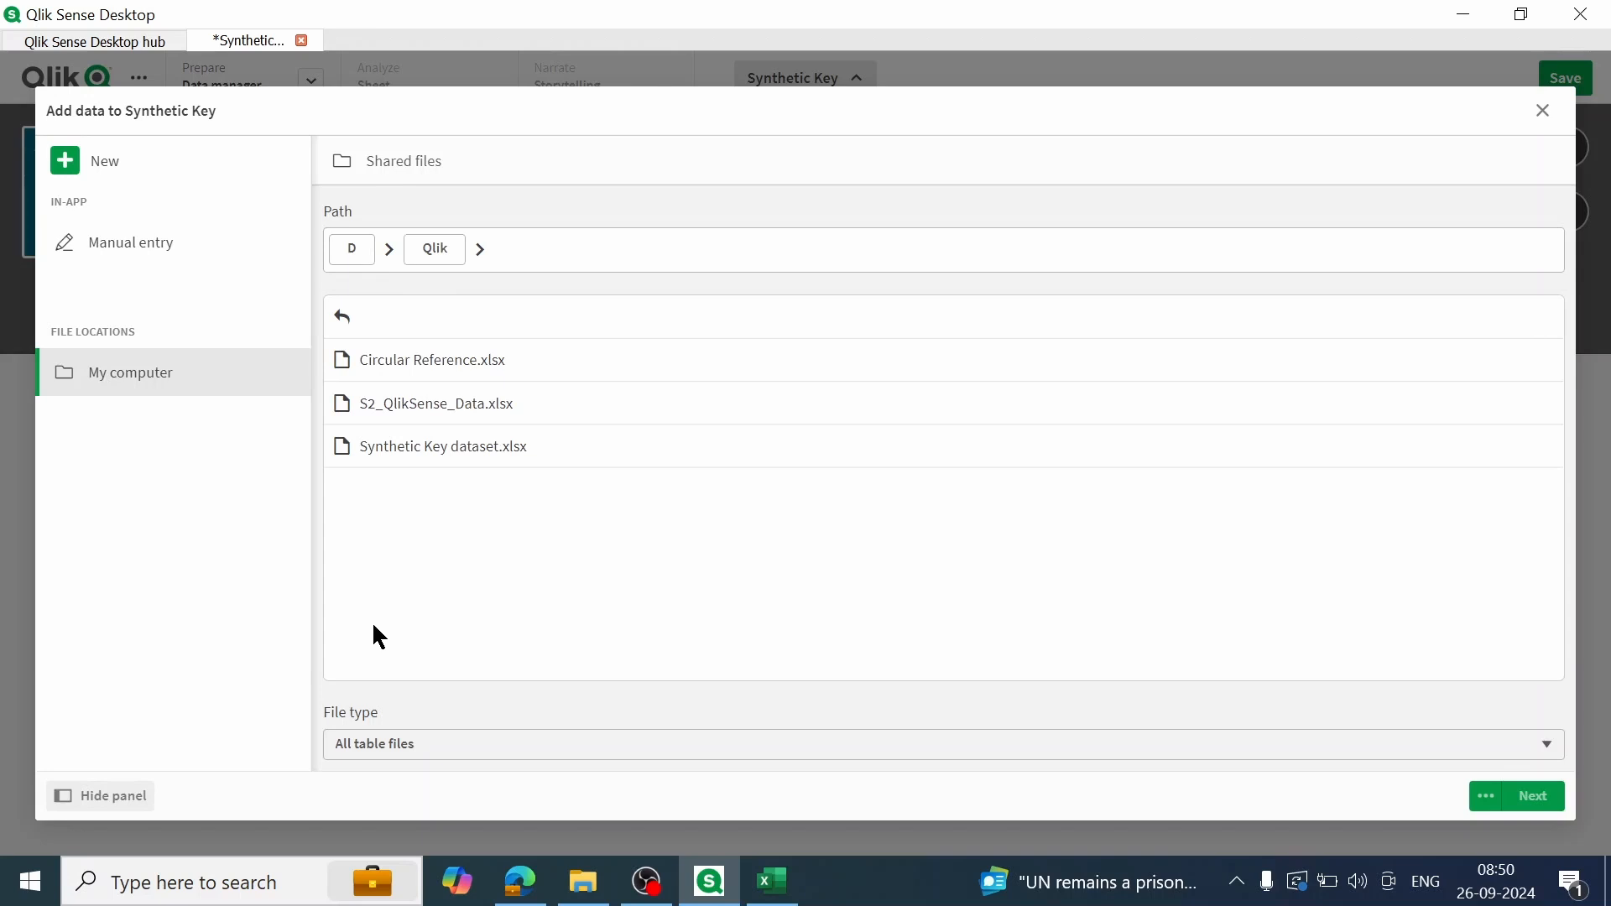
left_click(433, 449)
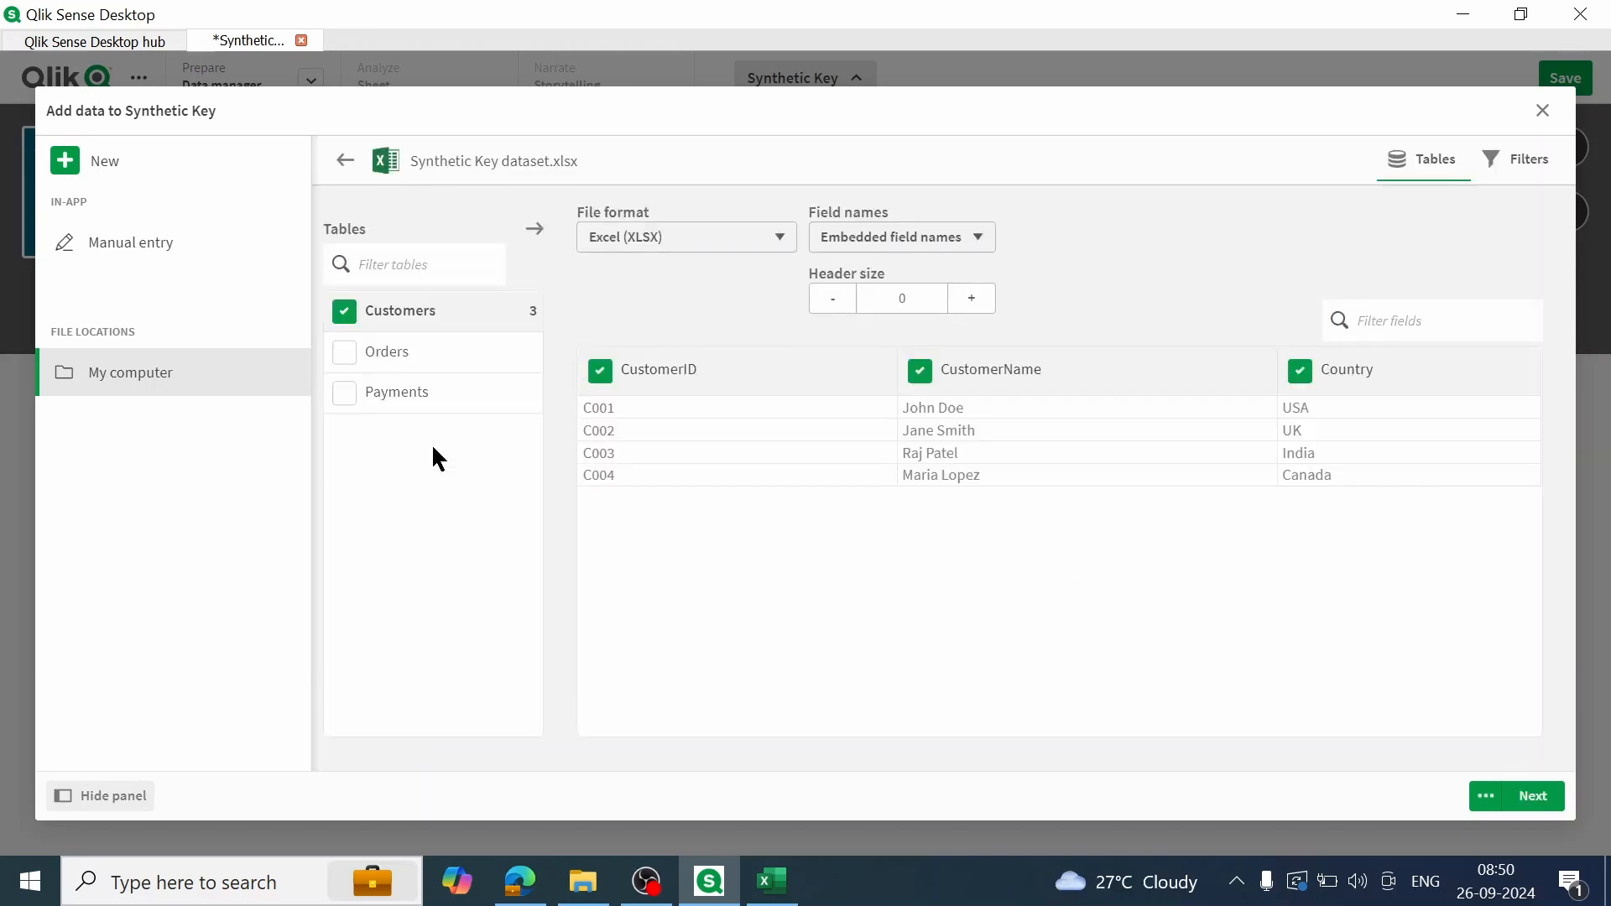
Step: Include the Customers, Orders and Payments tables from the workbook and add them to the app
left_click(345, 352)
left_click(345, 395)
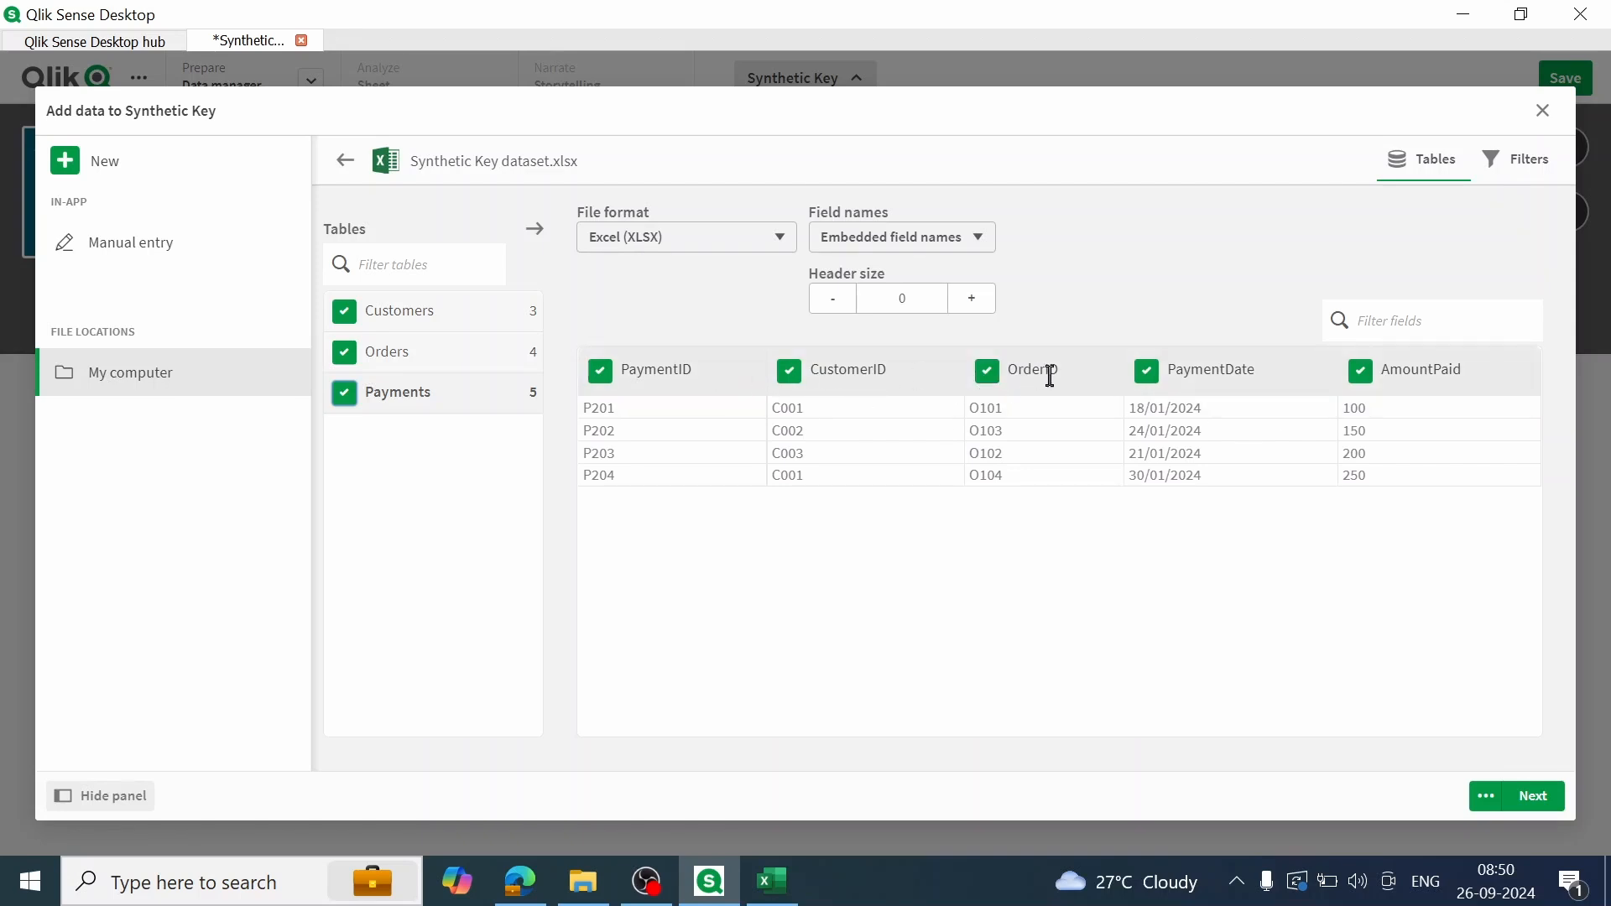
left_click(399, 361)
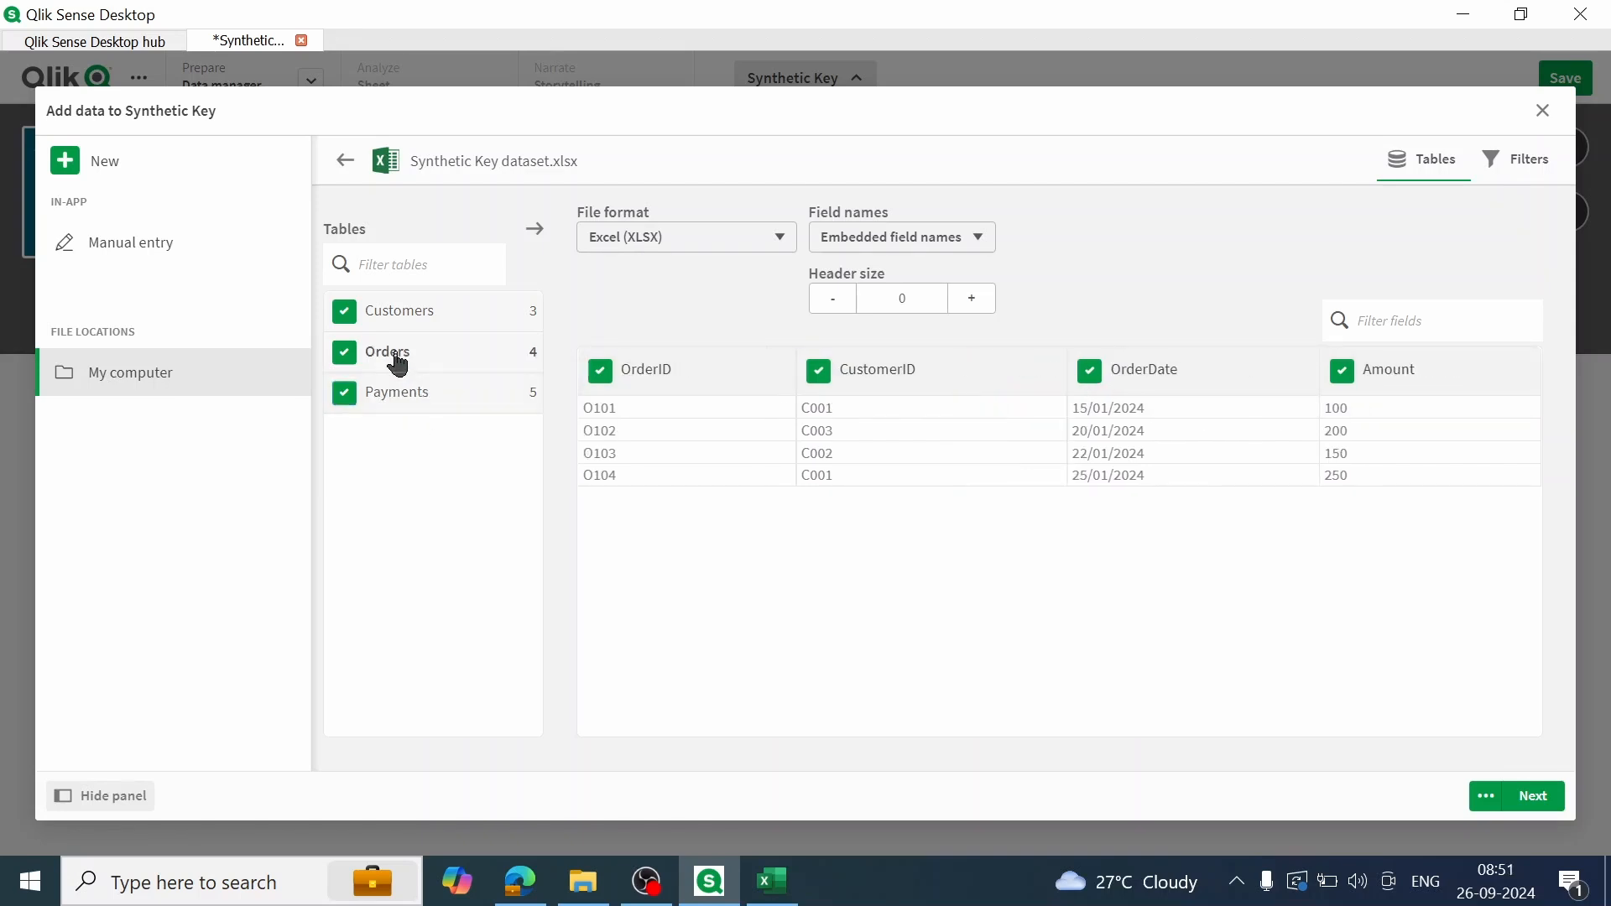
left_click(356, 326)
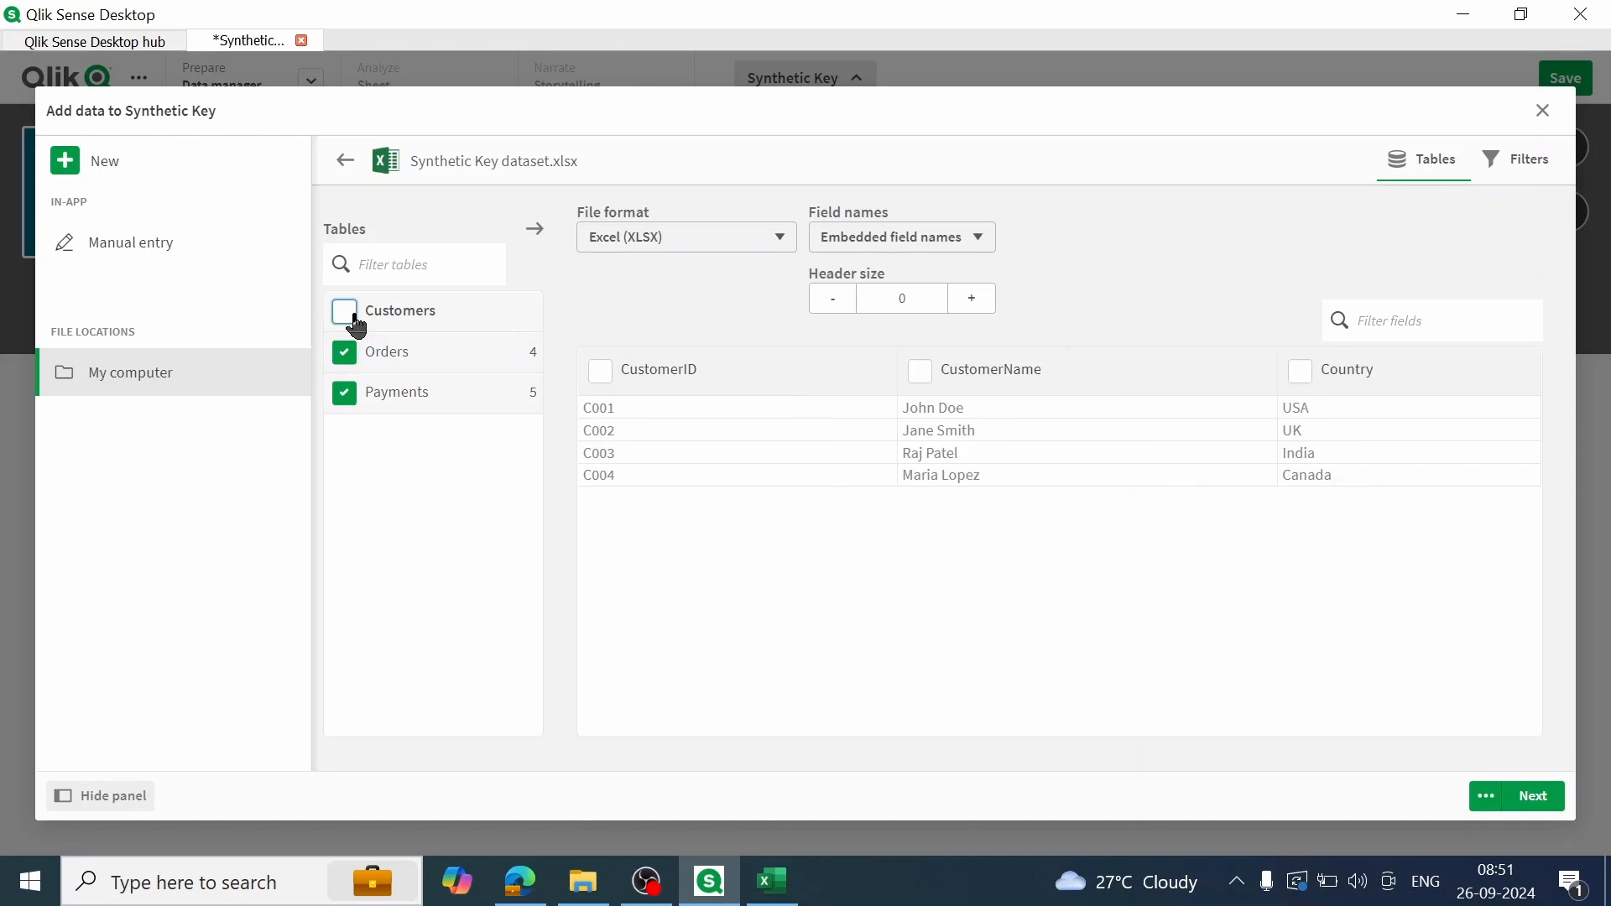
left_click(1535, 794)
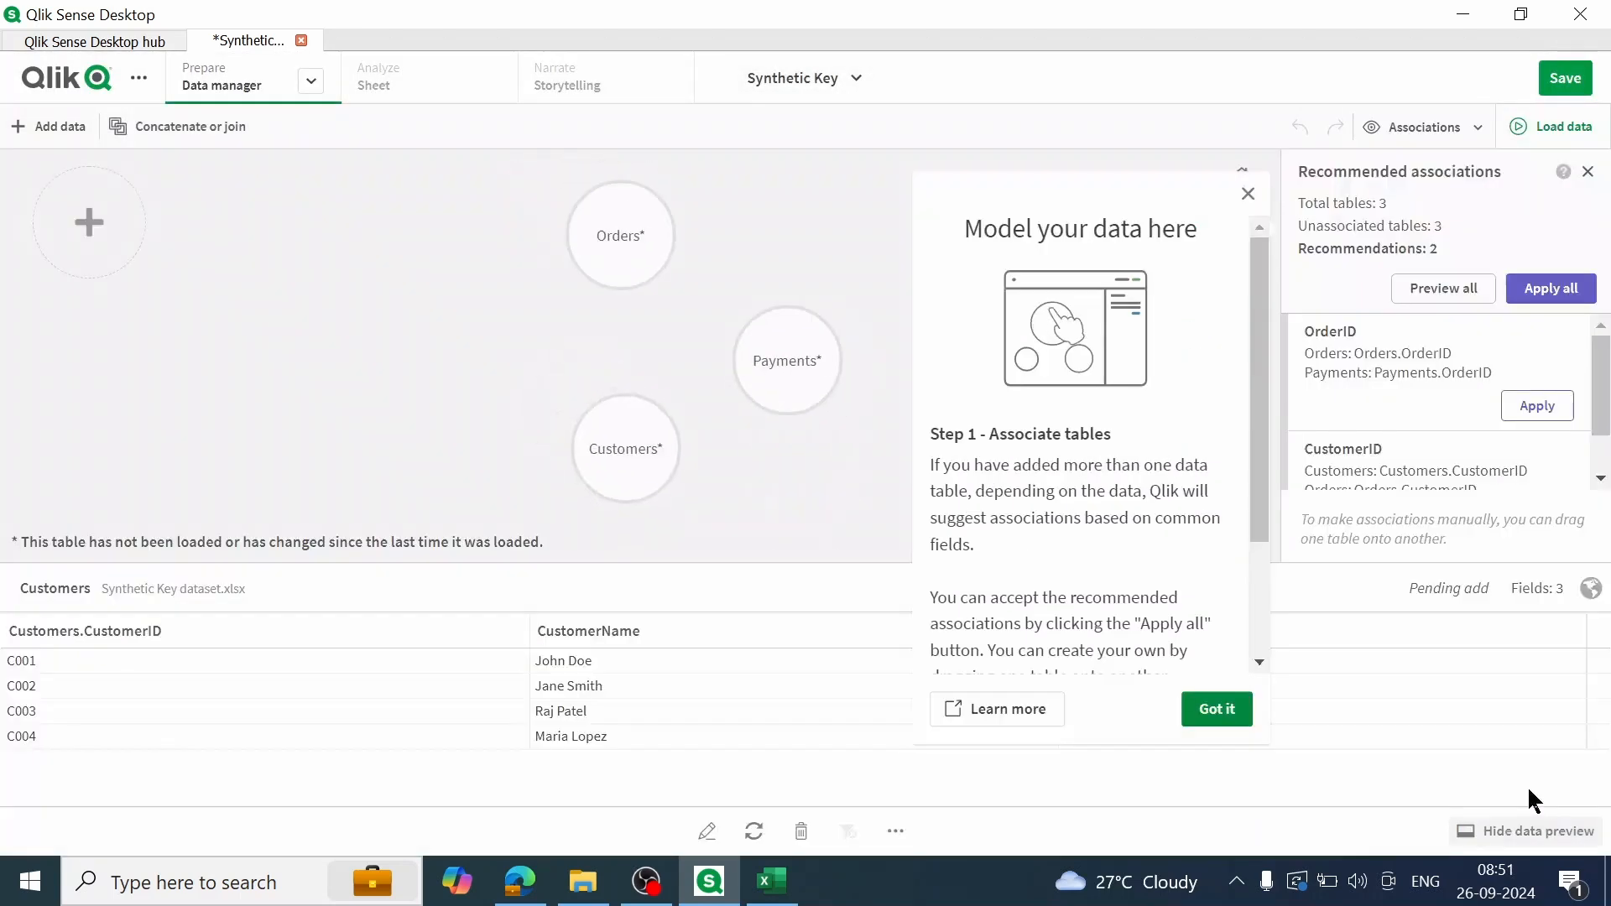
Step: Preview the Payments and Orders tables and apply all recommended associations to the data model
left_click(1217, 709)
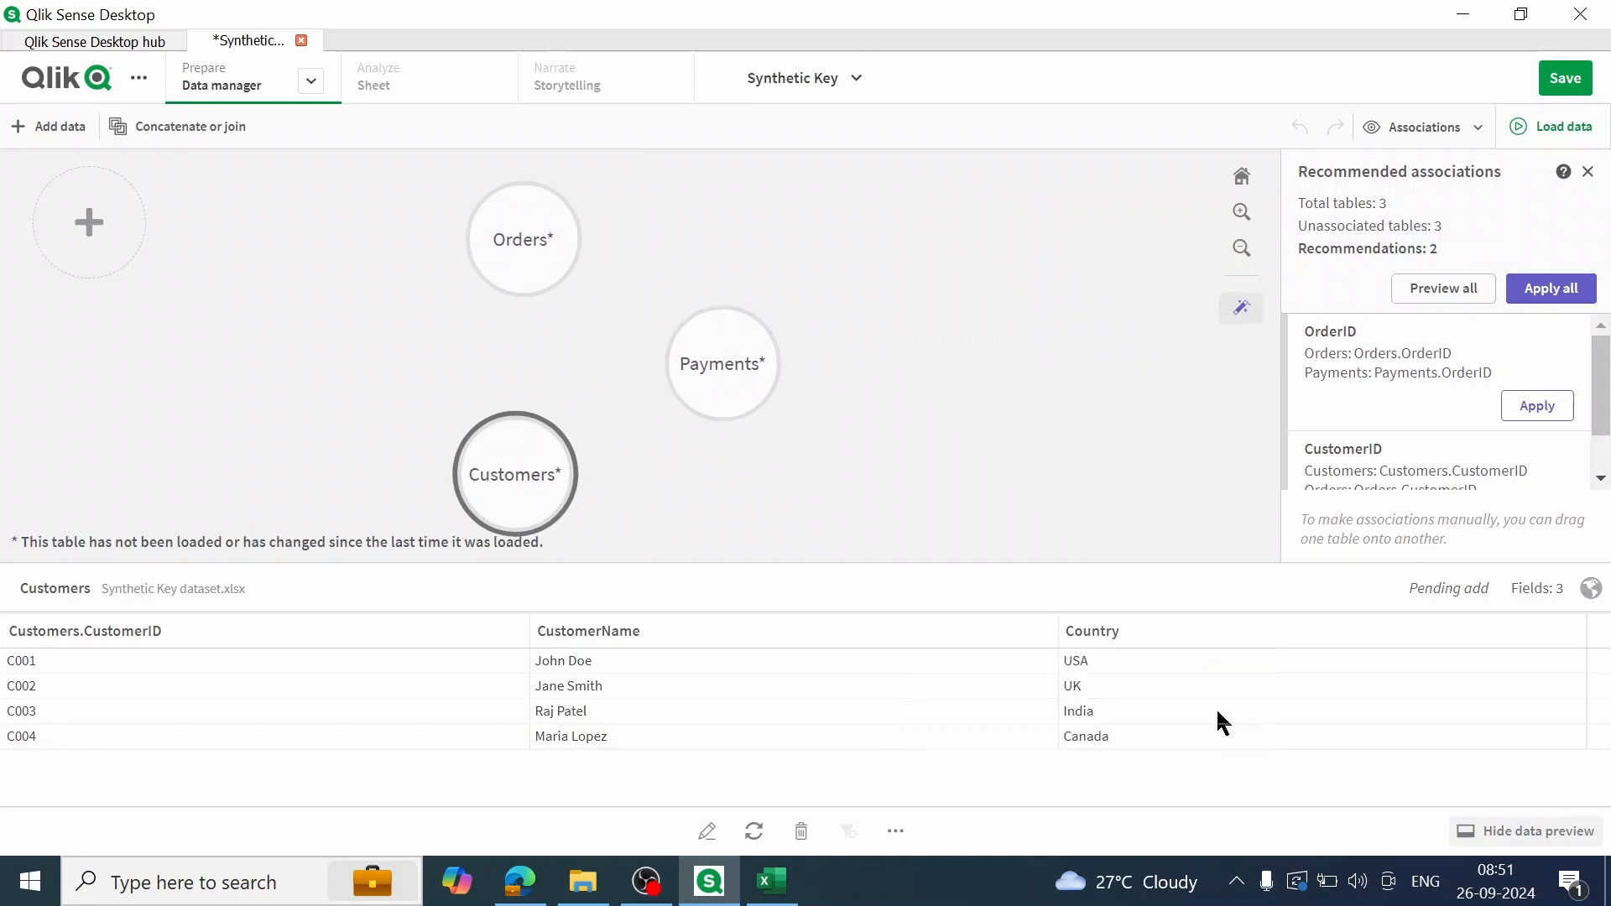
left_click(746, 374)
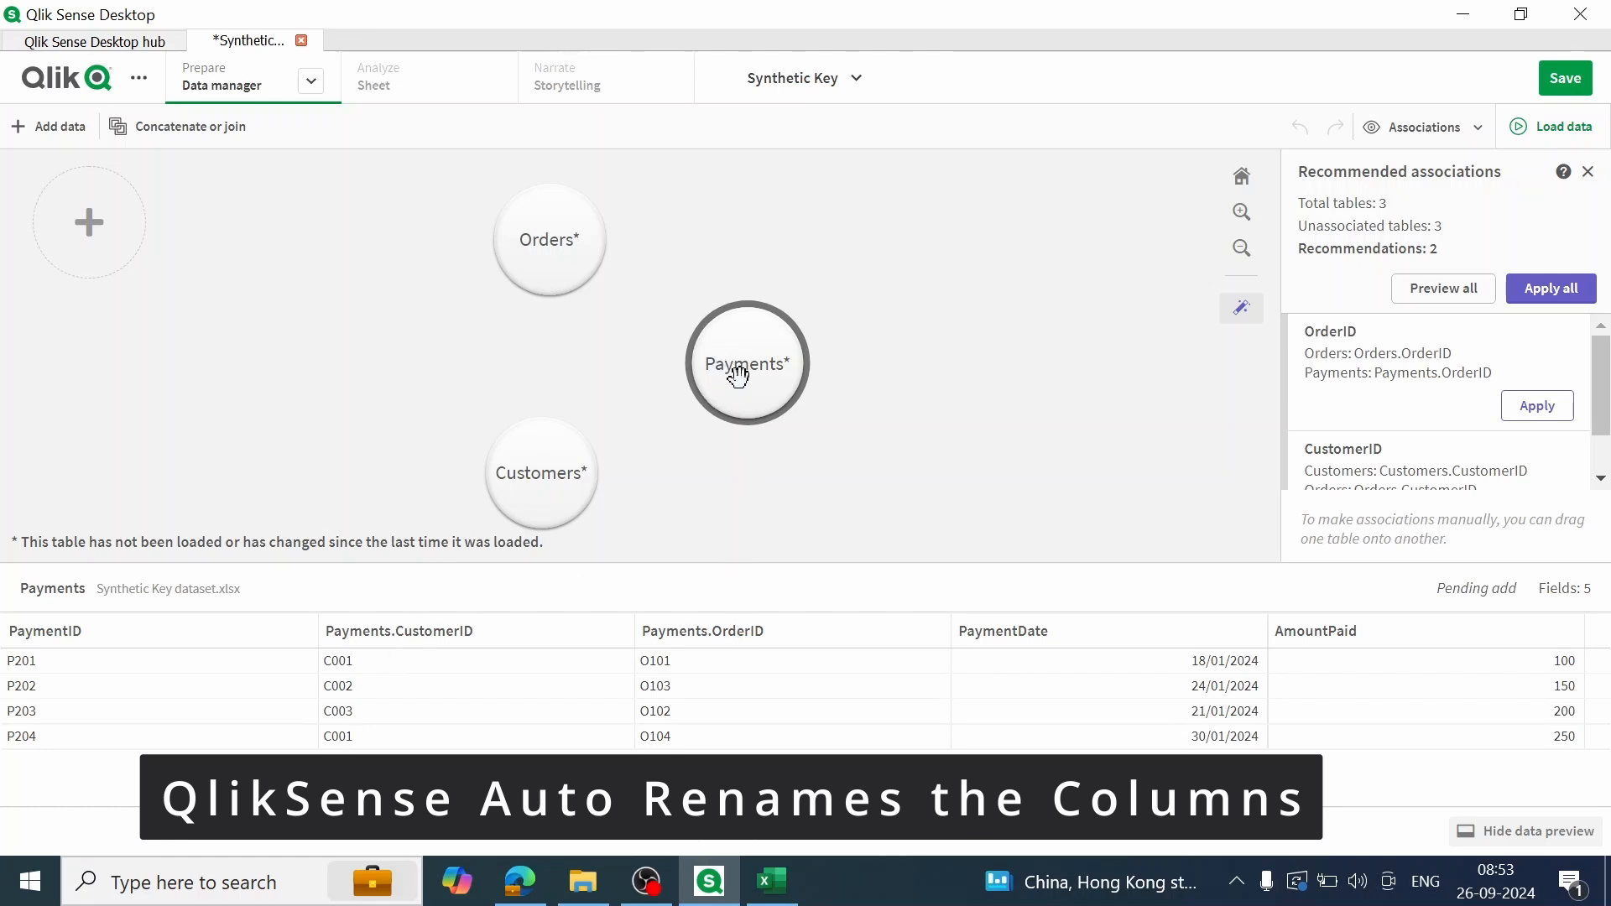
left_click(523, 243)
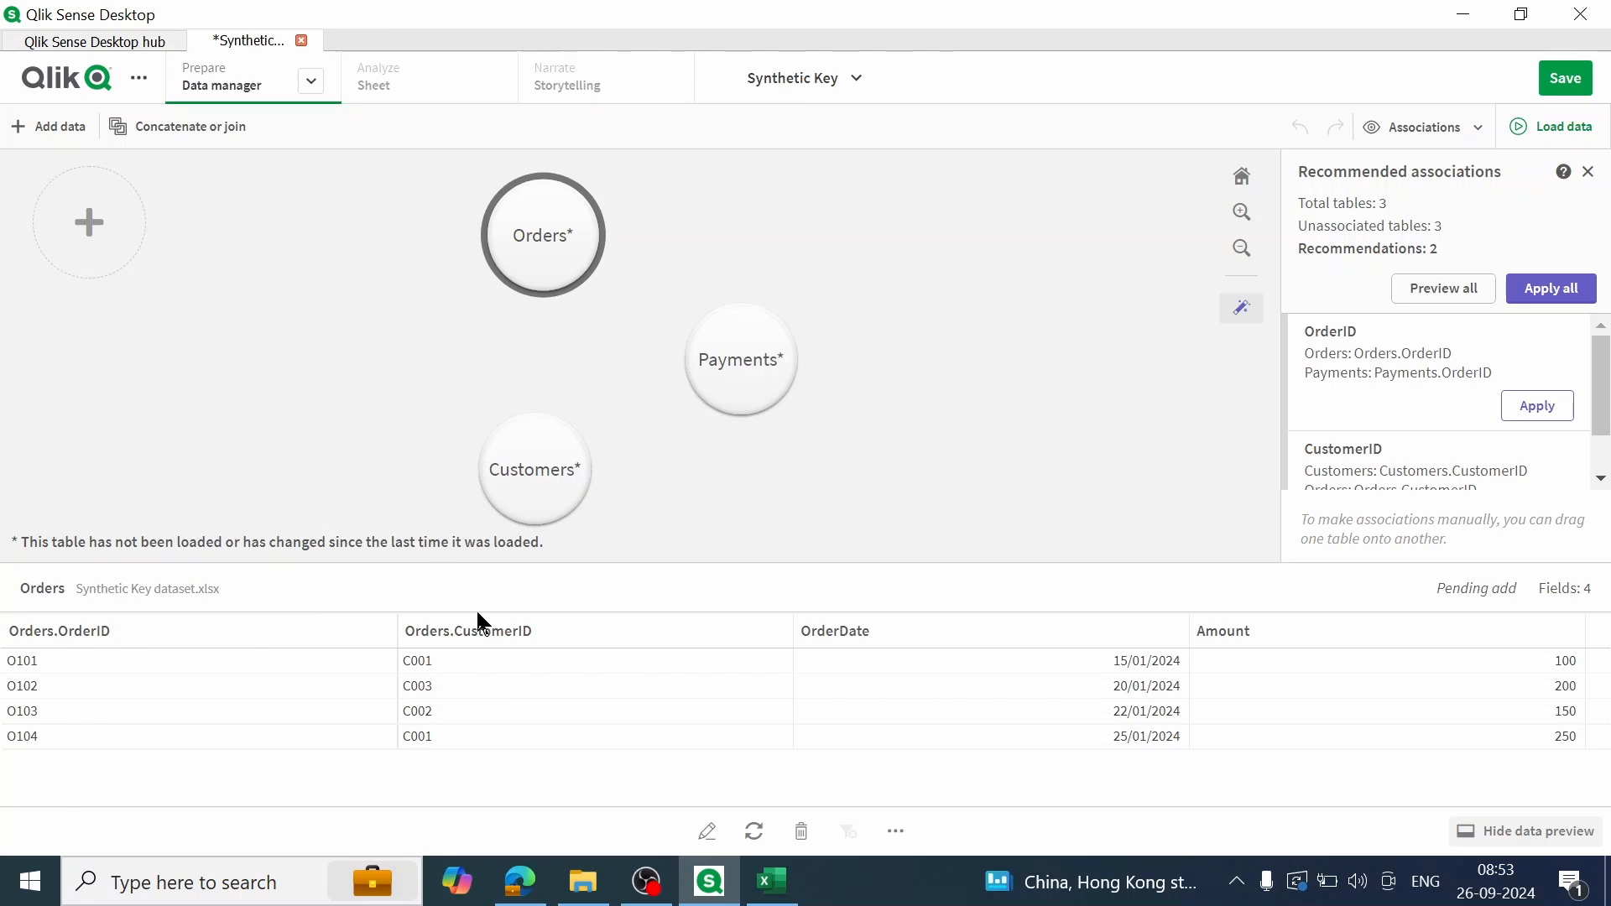
left_click(1563, 79)
left_click(1560, 289)
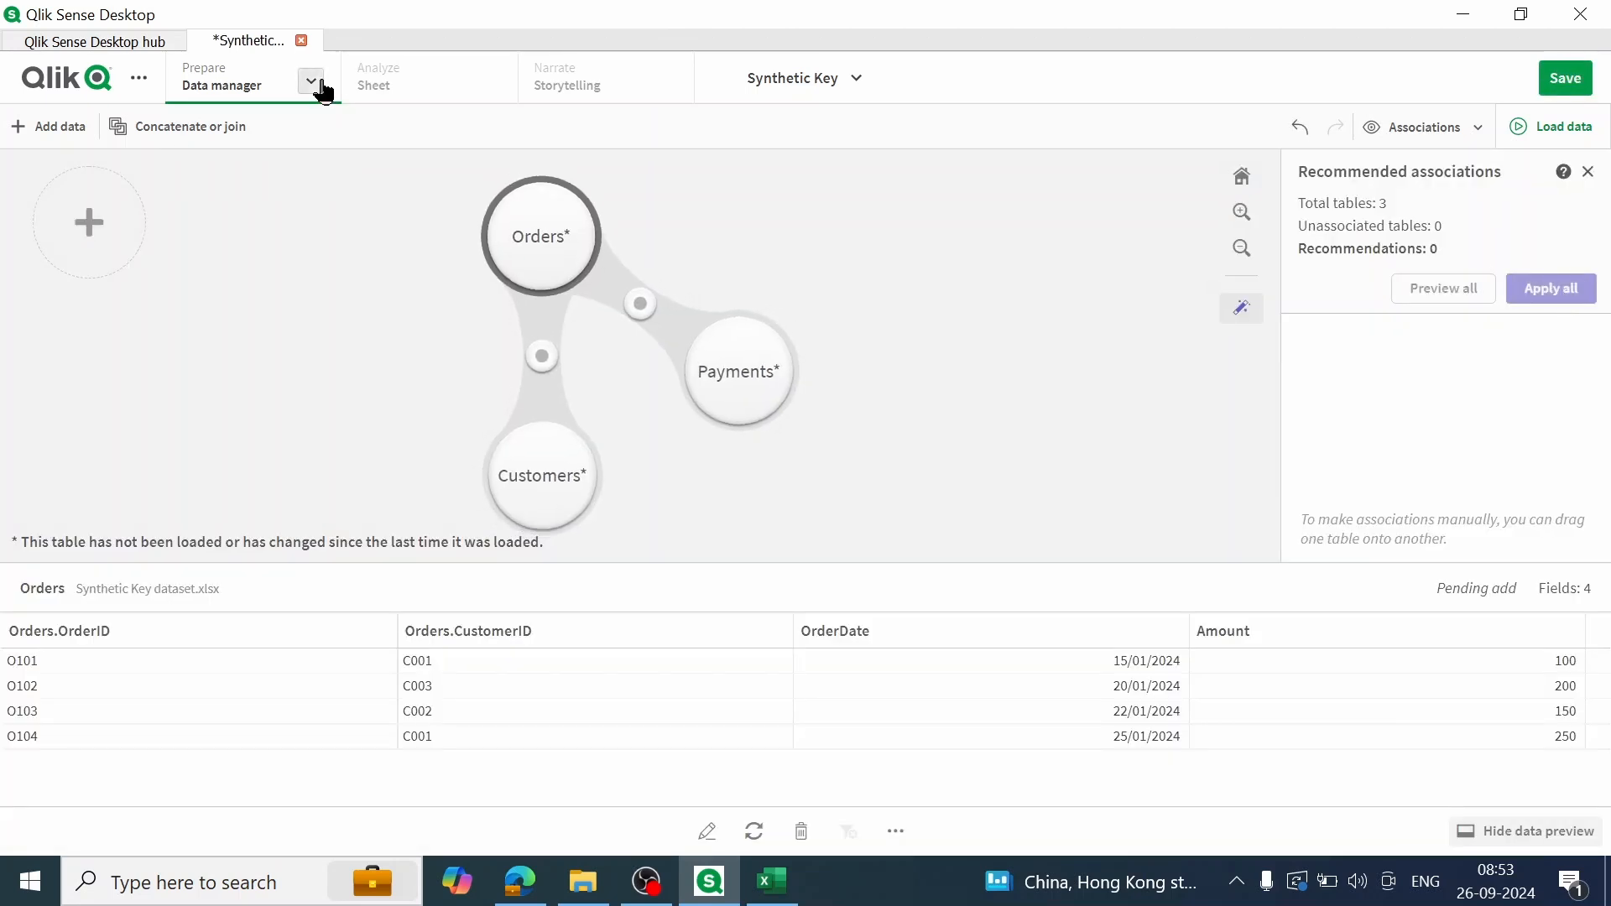
Step: Open the Data load editor and examine the CustomerID field in the Payments load statement of the auto-generated section
left_click(315, 83)
left_click(277, 174)
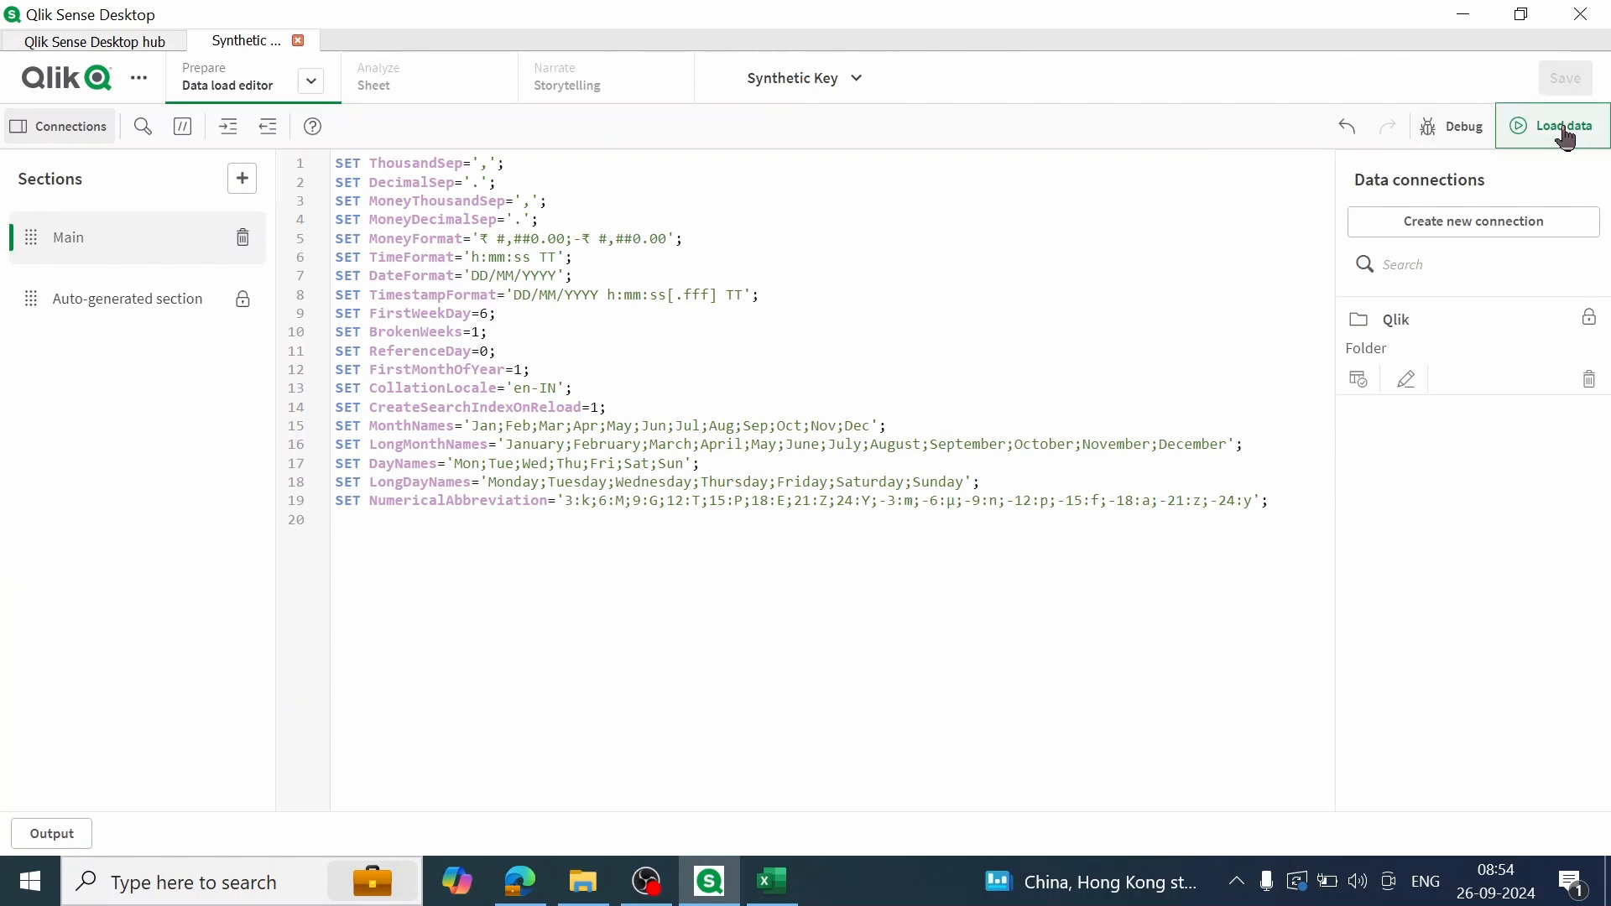
left_click(142, 301)
scroll(370, 516, "down", 10)
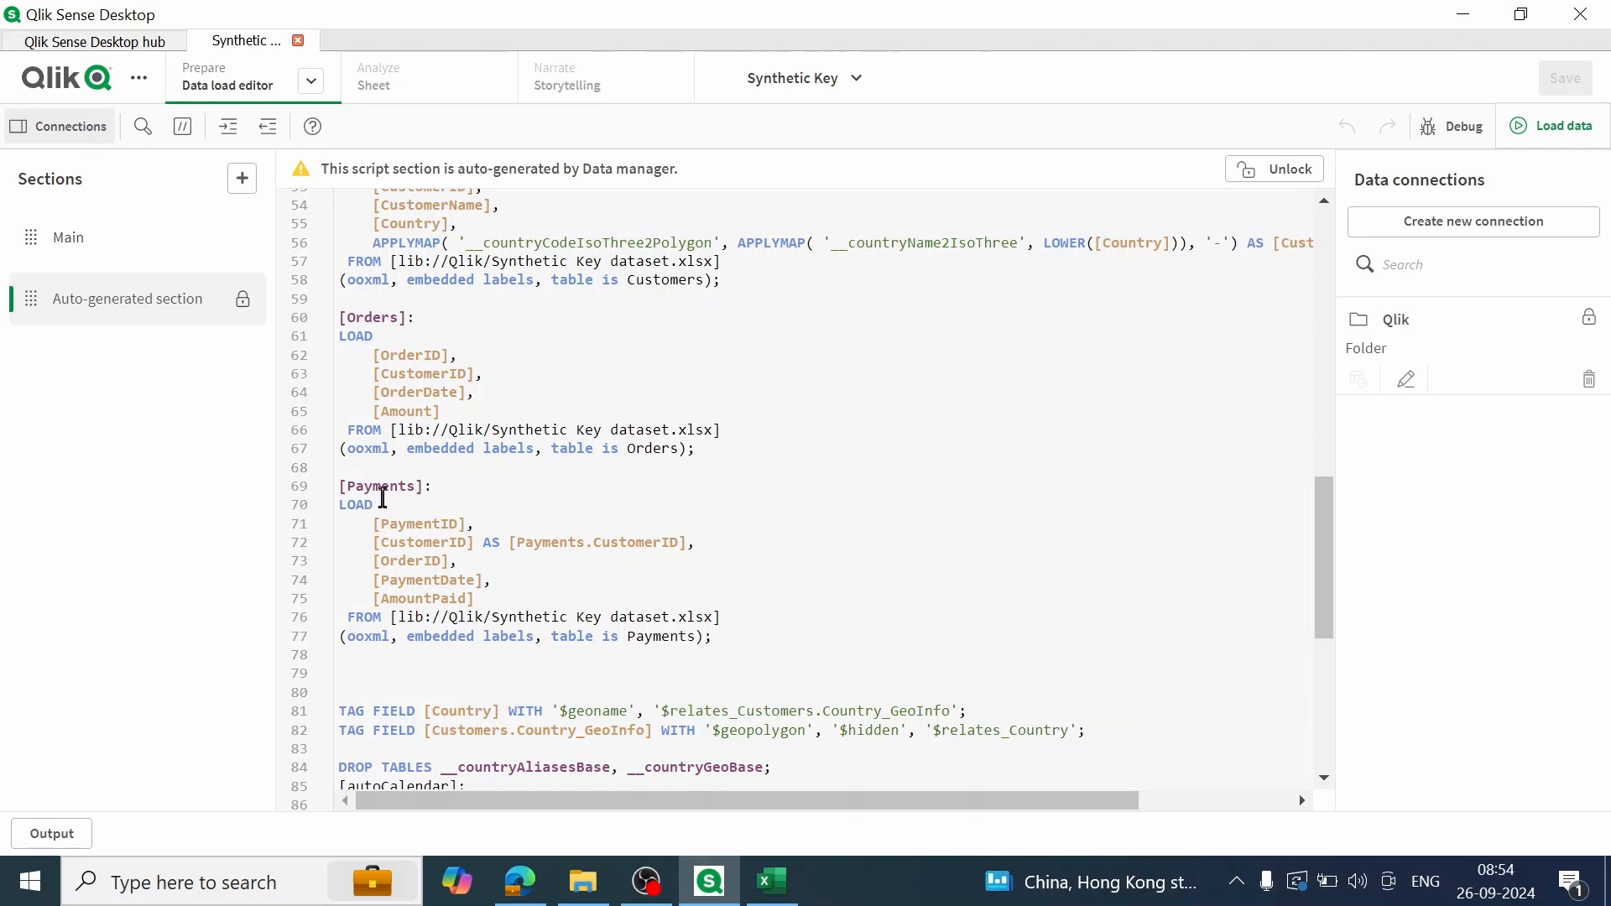
double_click(421, 549)
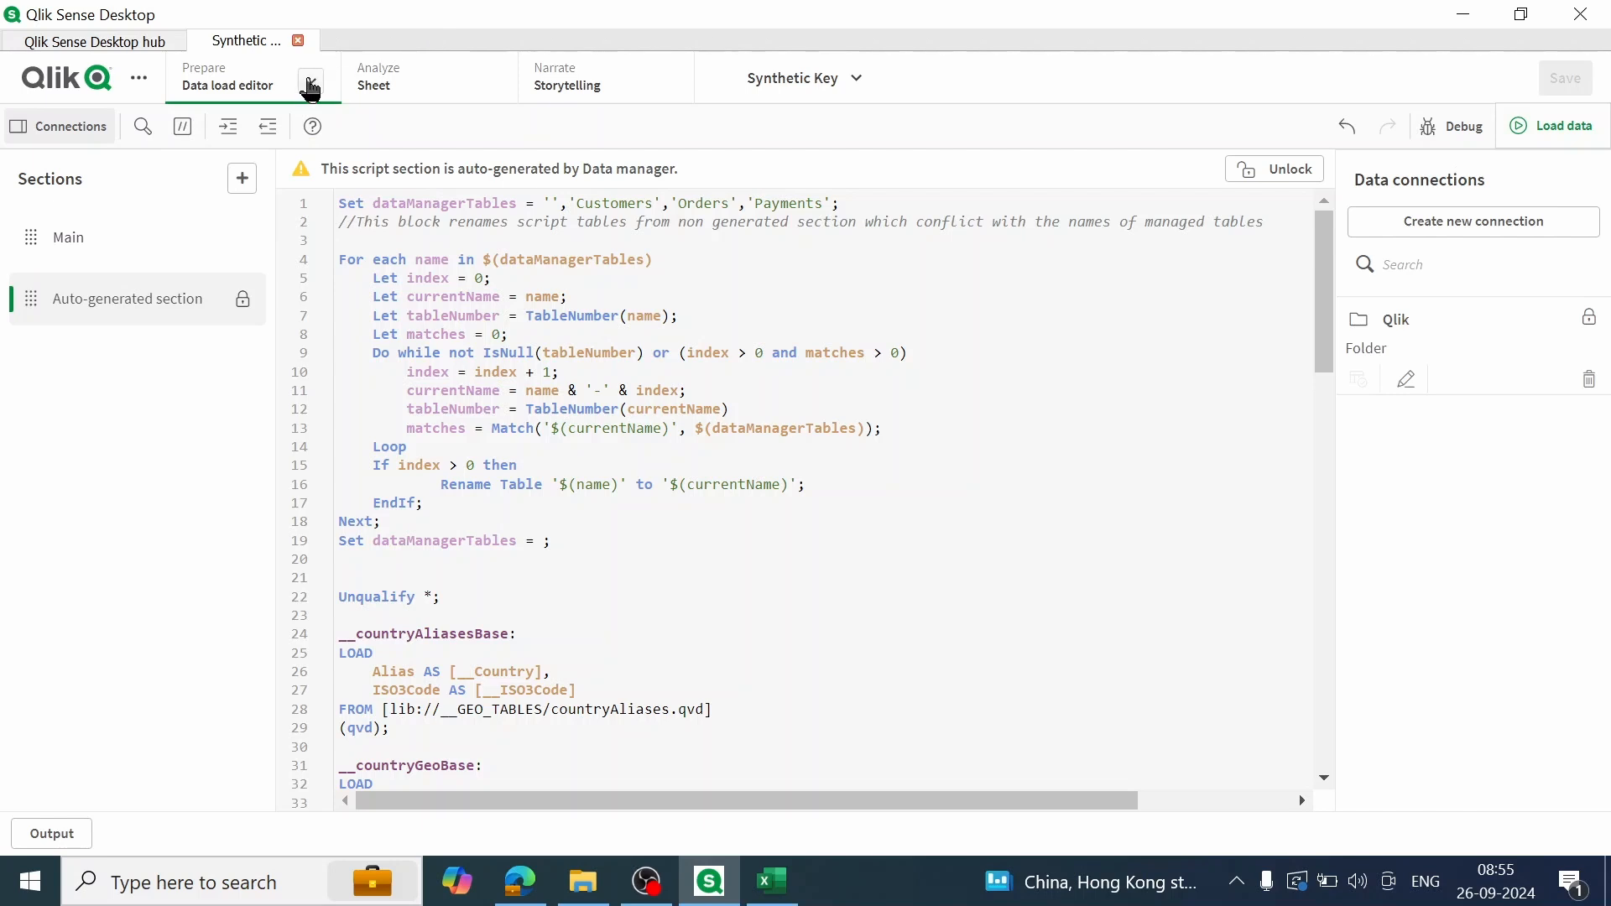
Step: Open the Data model viewer and compare the source table view with the internal table view
left_click(310, 84)
left_click(282, 223)
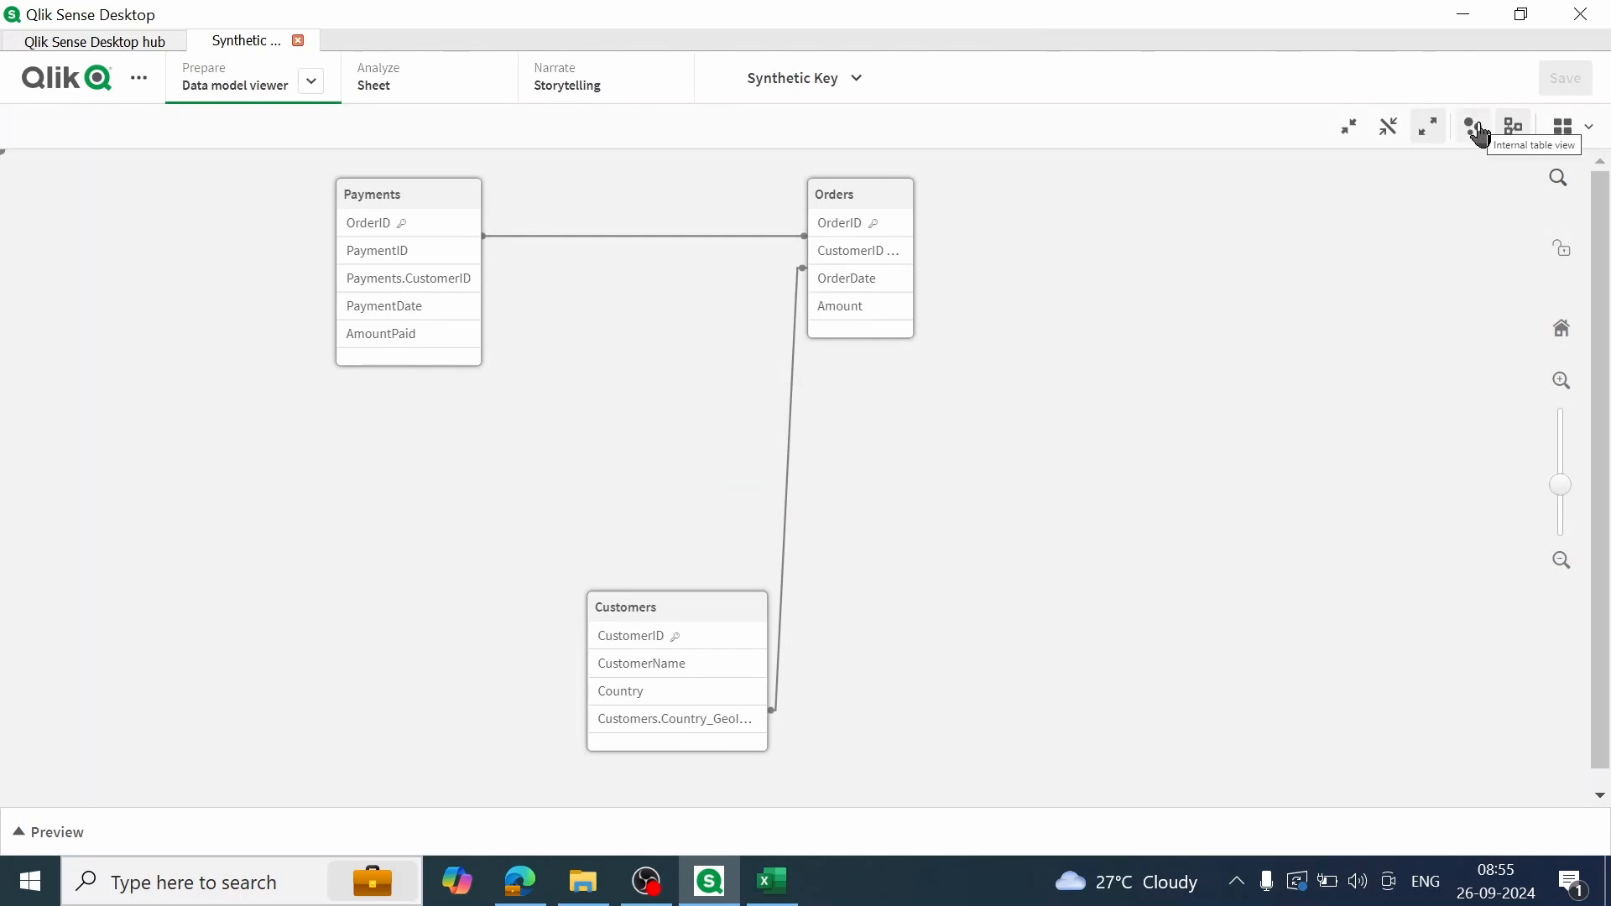
left_click(1520, 127)
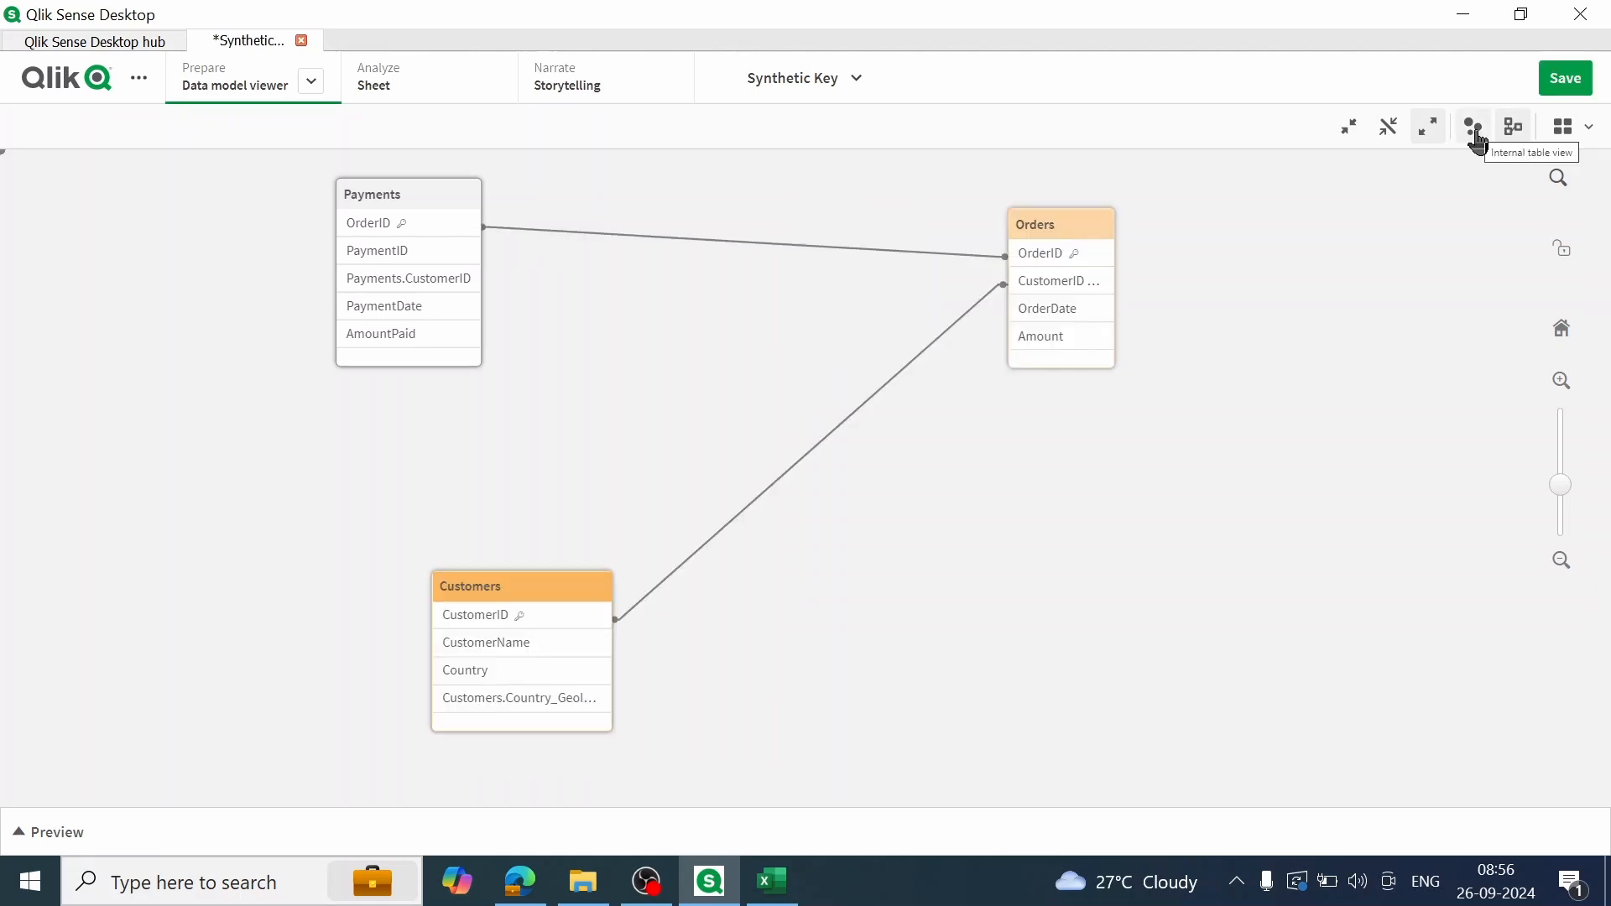
left_click(1477, 134)
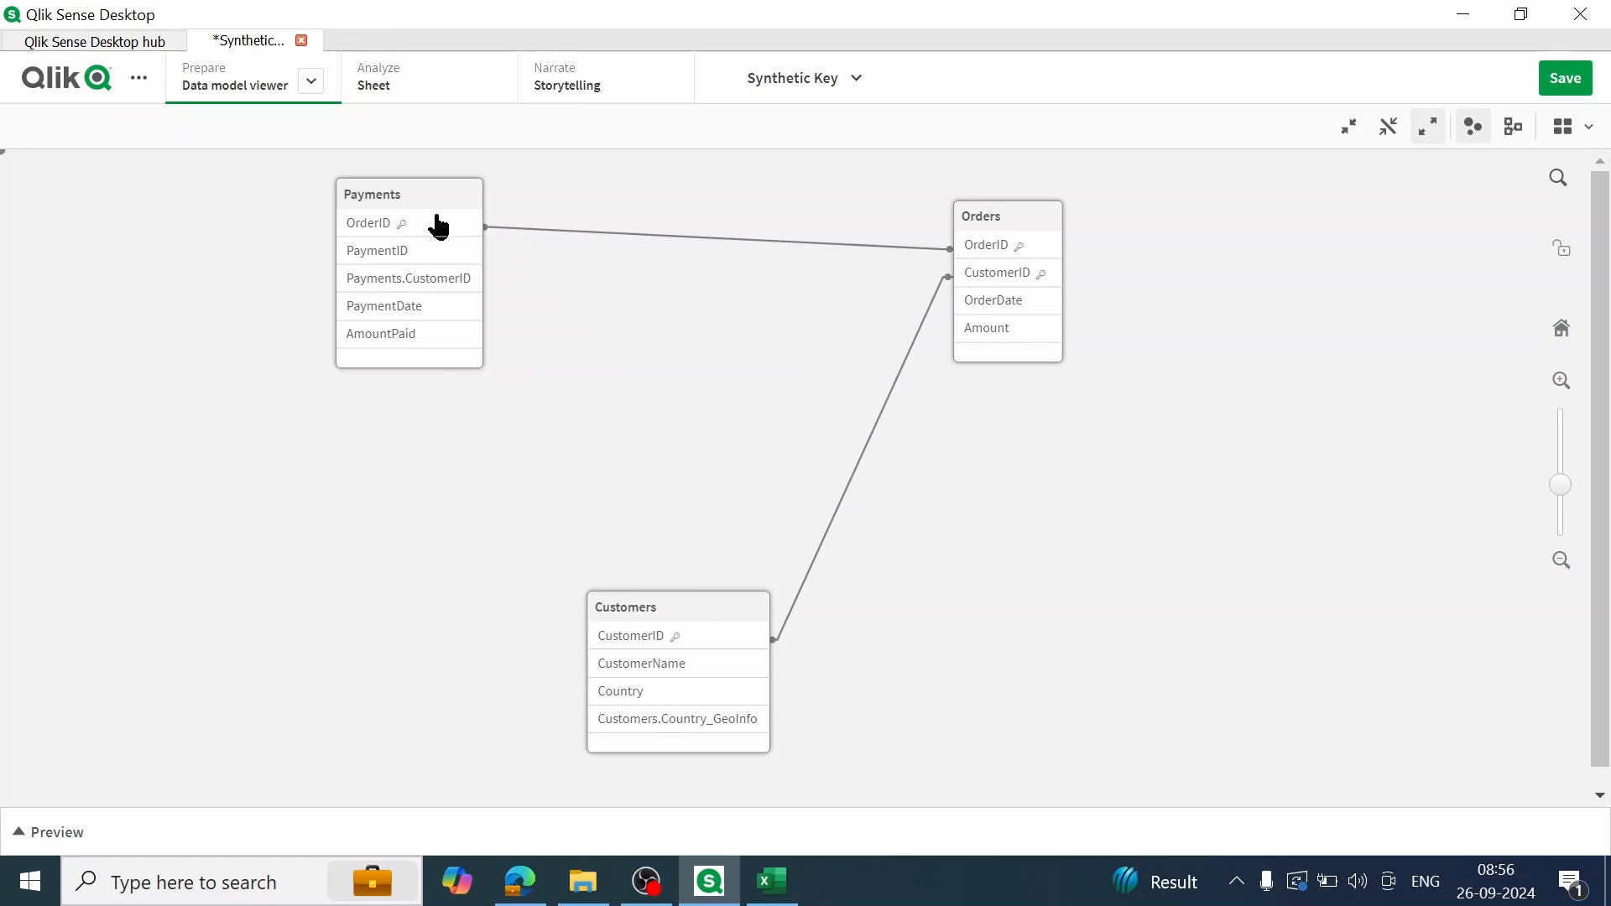
Step: Return to the Data load editor and unlock the auto-generated script section for editing
left_click(309, 84)
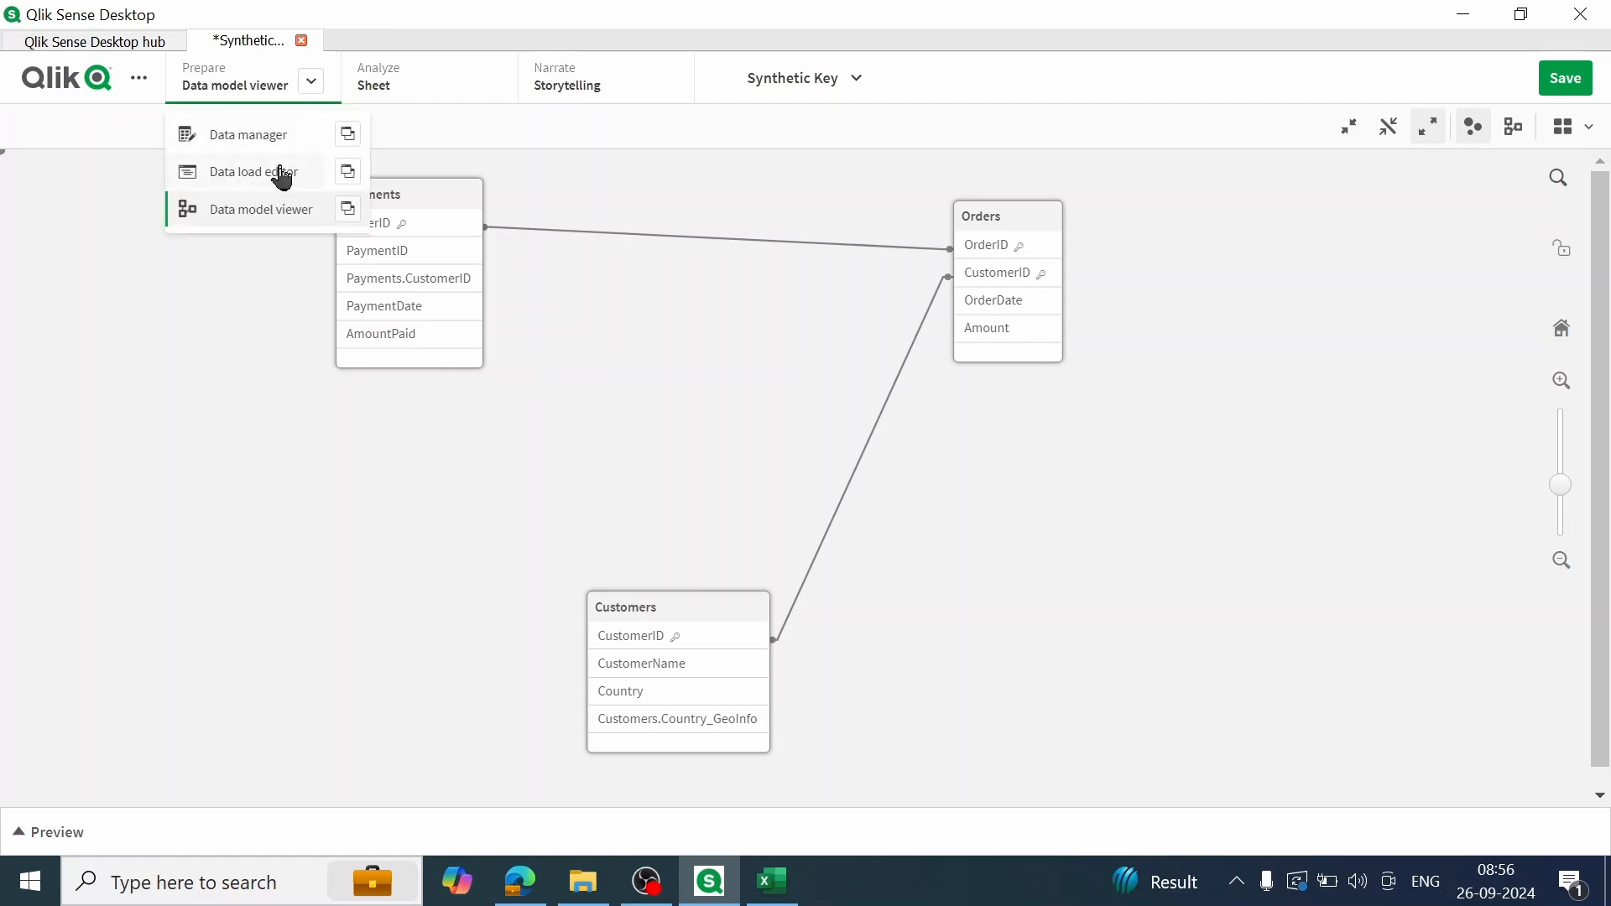
left_click(281, 172)
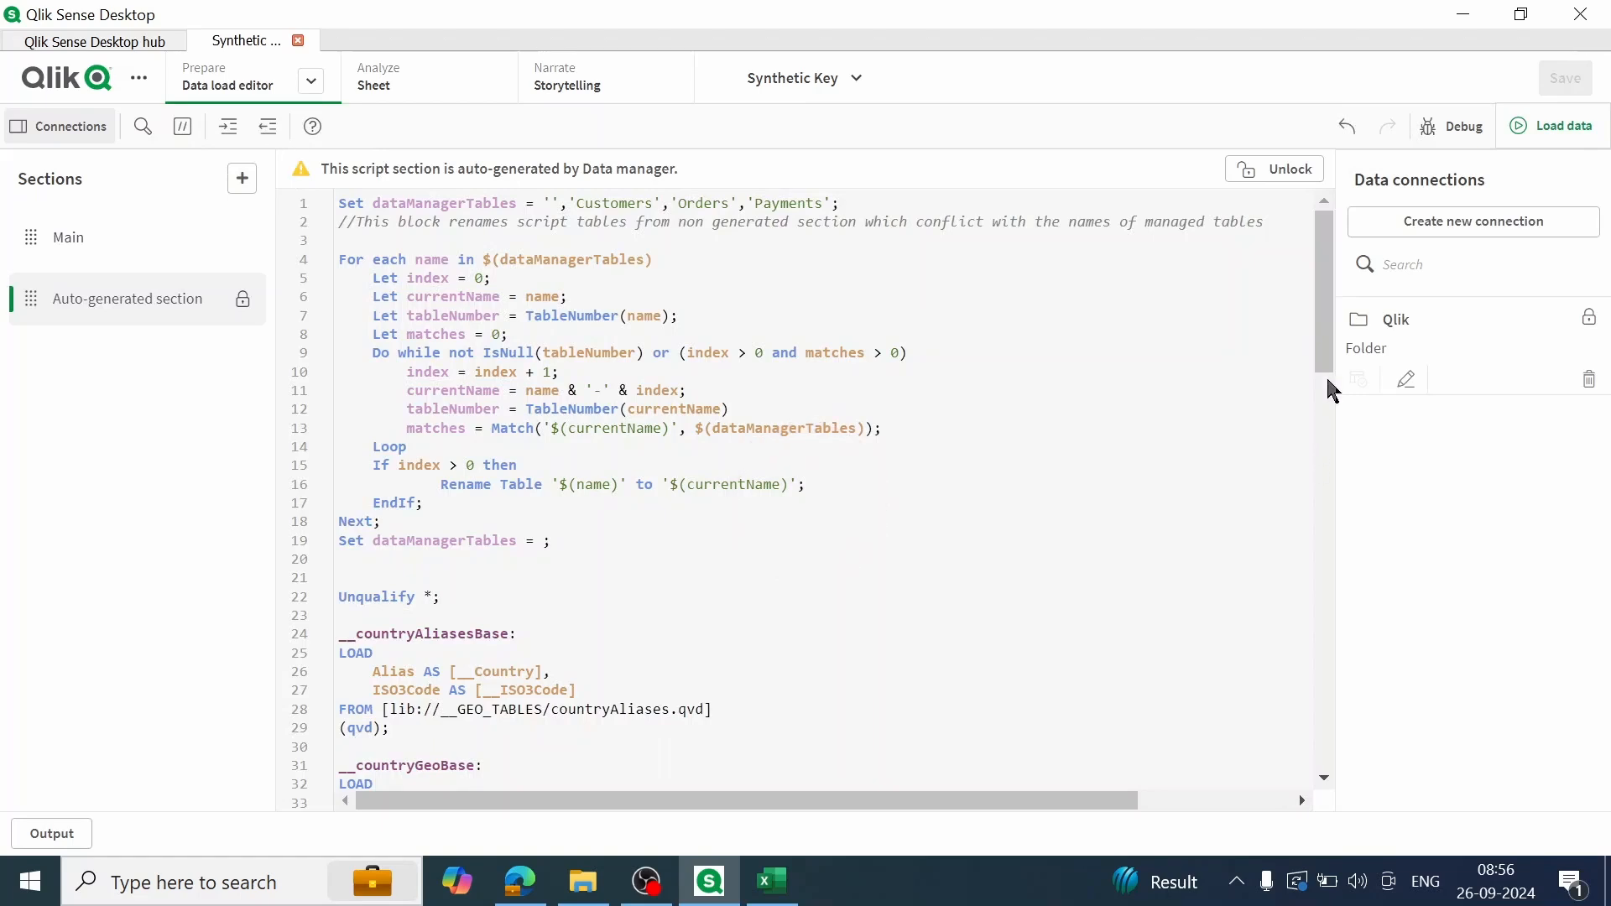
scroll(1300, 659, "down", 8)
scroll(1300, 659, "down", 6)
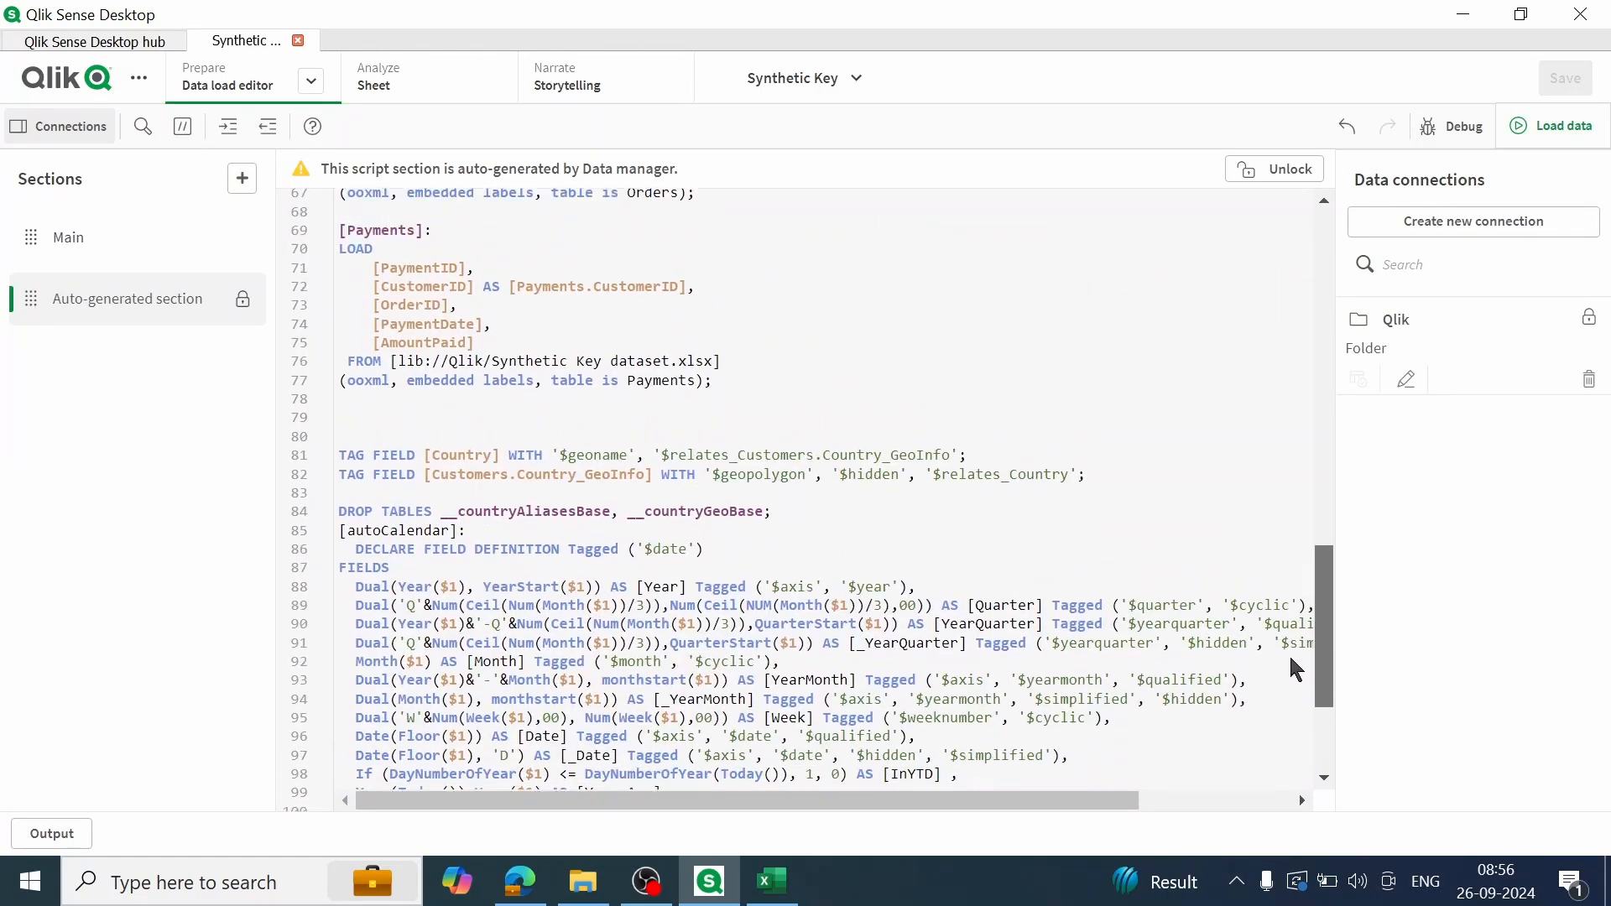
scroll(1294, 638, "up", 3)
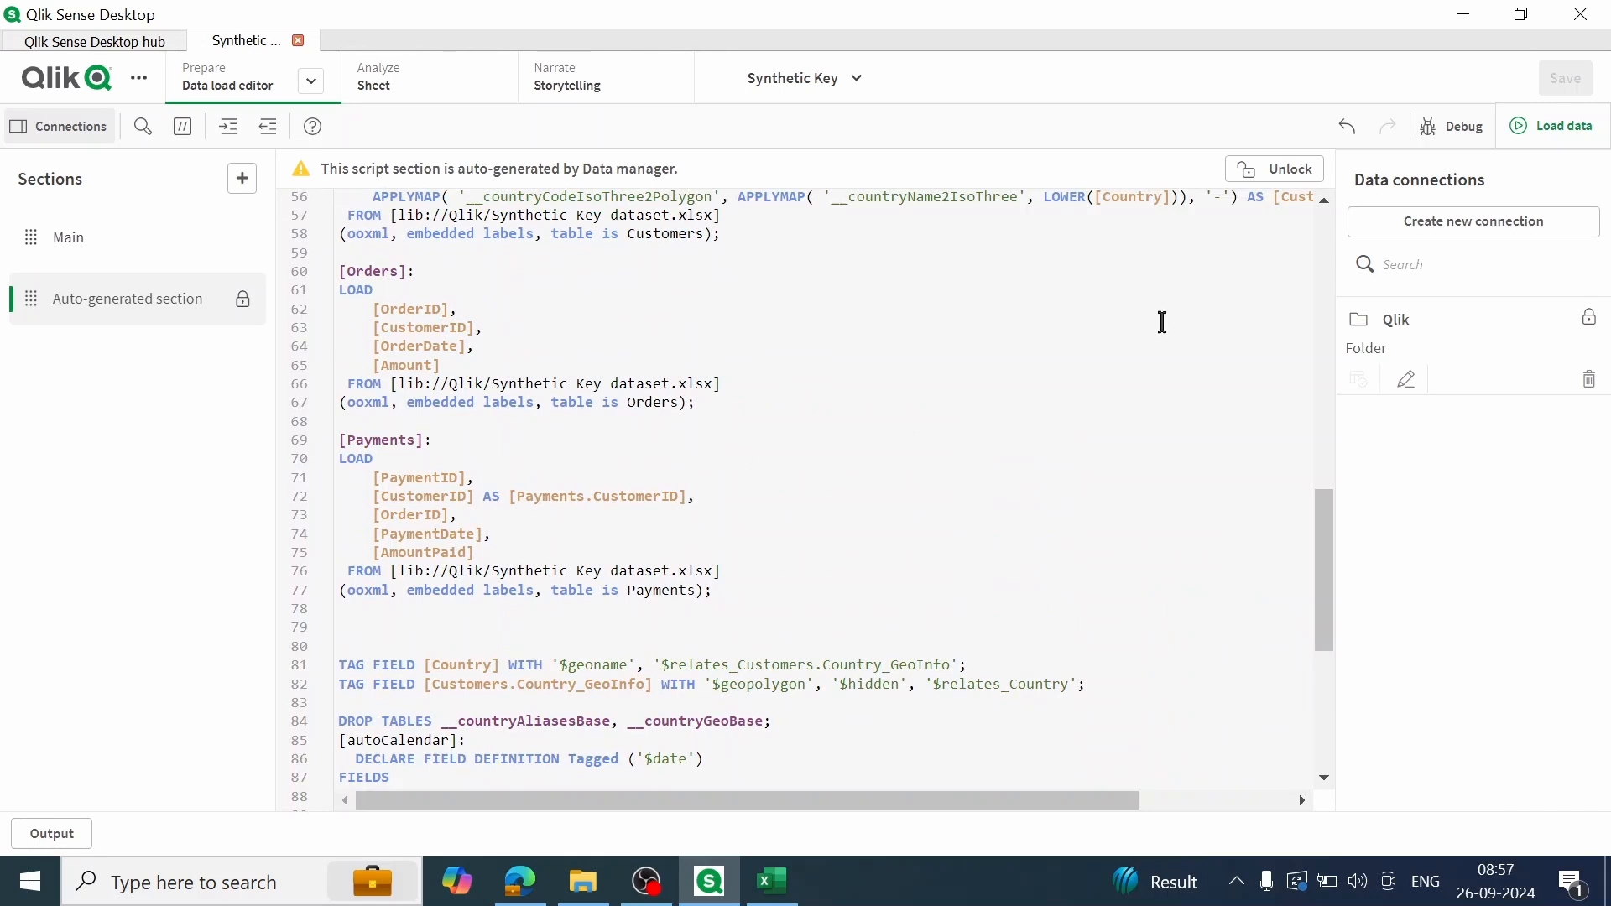
left_click(1290, 170)
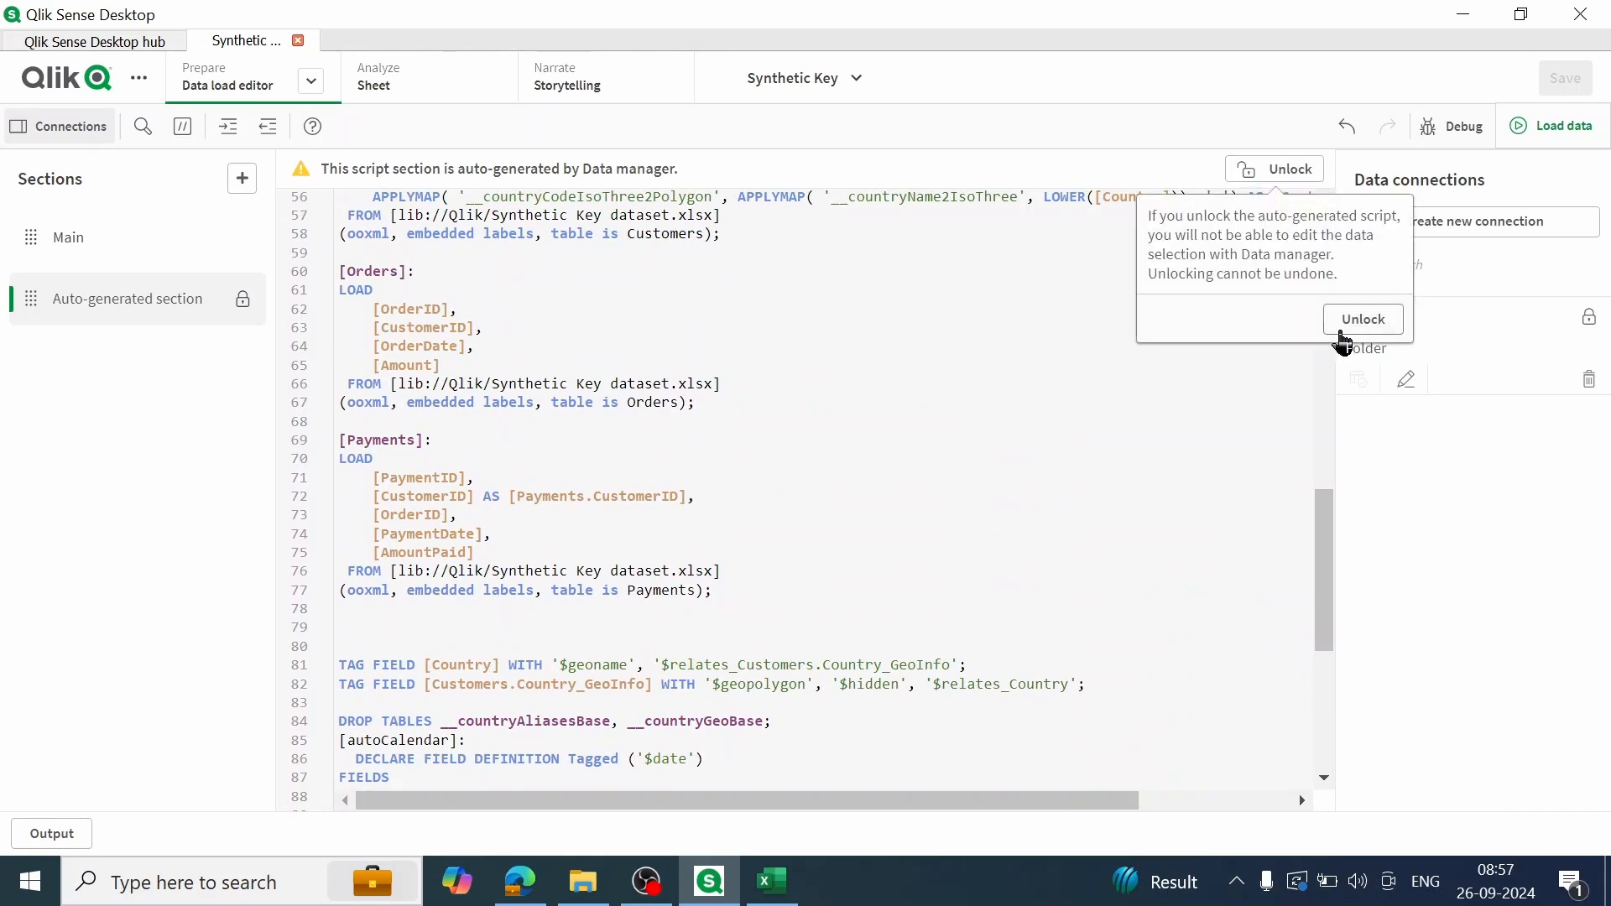
left_click(1358, 324)
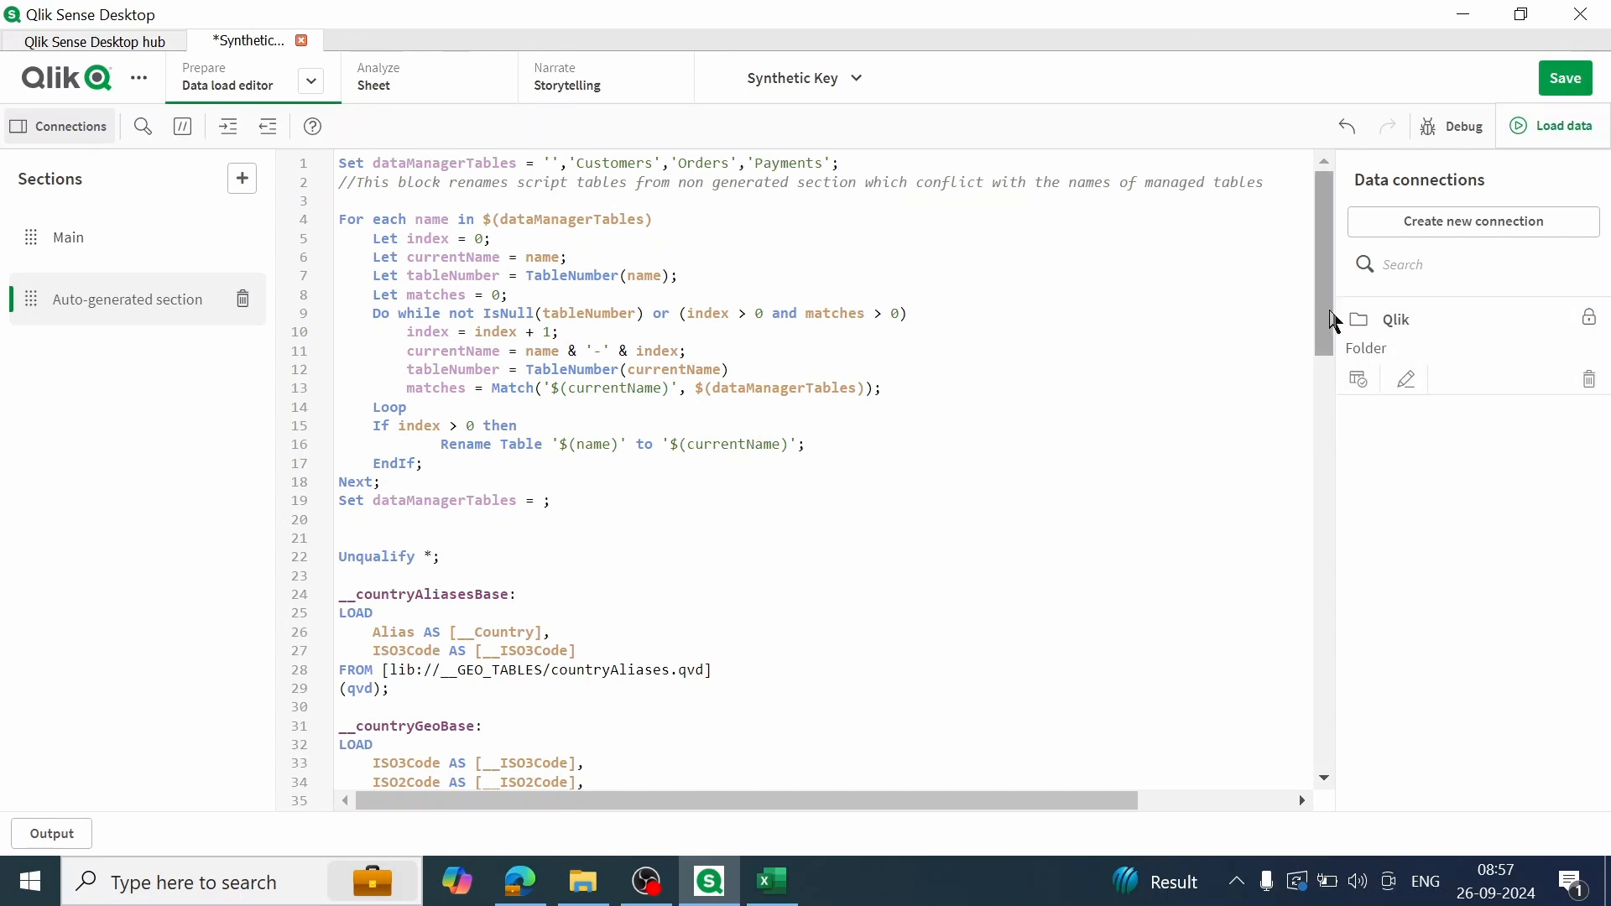
Step: Remove the AS [Payments.CustomerID] alias from the CustomerID field in the Payments load statement
left_click_drag(1324, 216, 1295, 568)
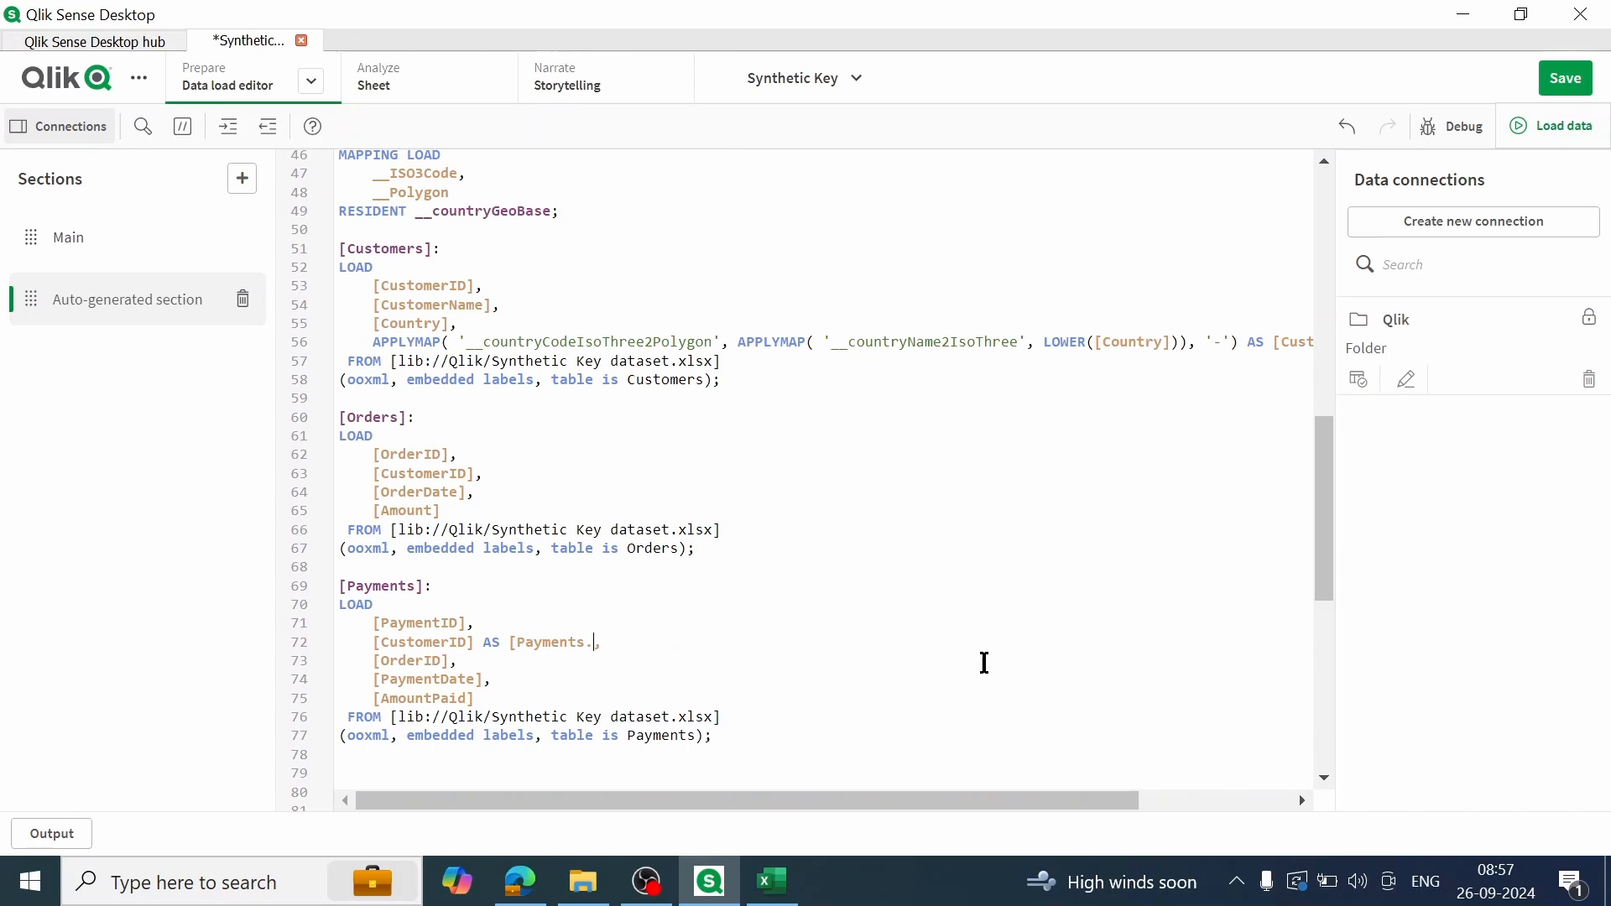
key("BackSpace")
key("BackSpace")
key("BackSpace")
key("BackSpace")
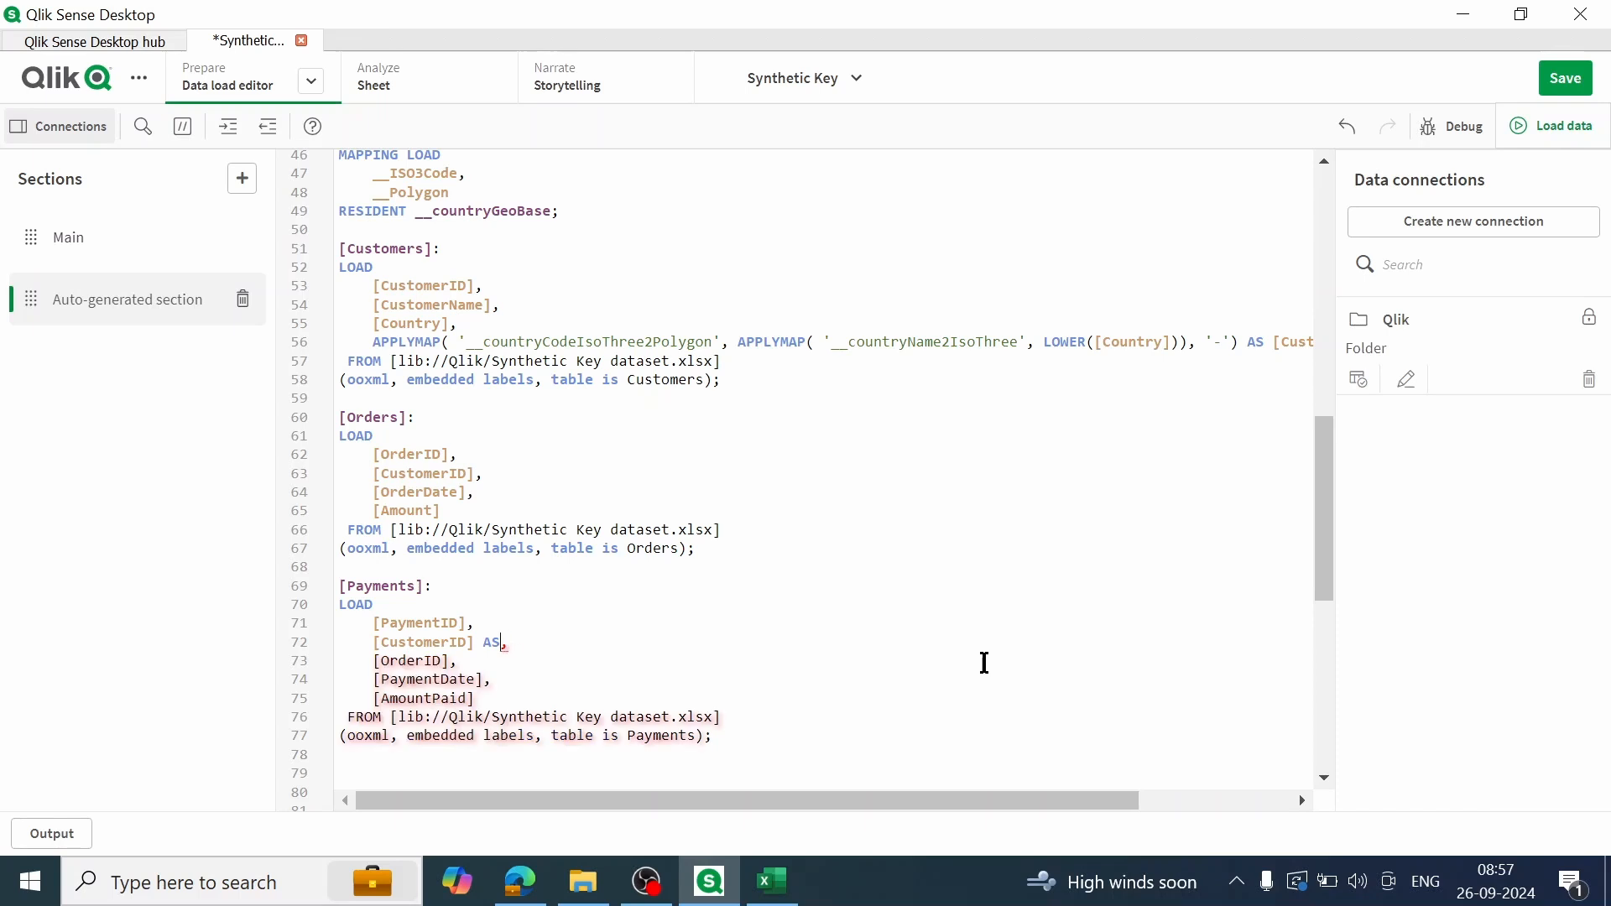
Step: Save the edited script, load the data and close the load progress window
left_click_drag(1324, 456, 1368, 172)
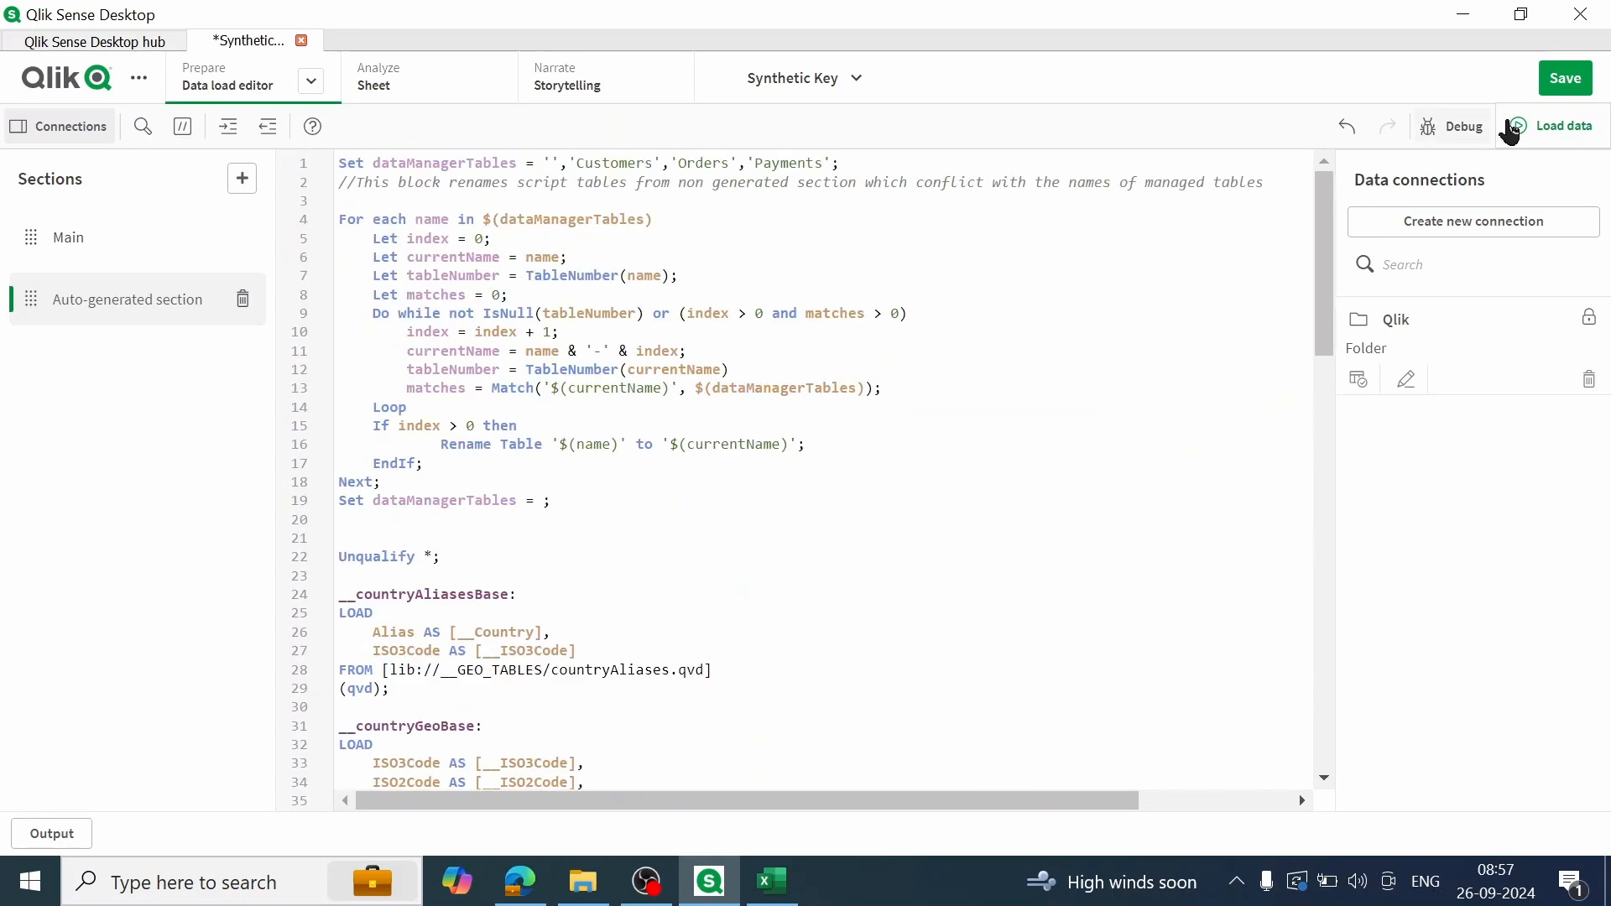
left_click(1566, 78)
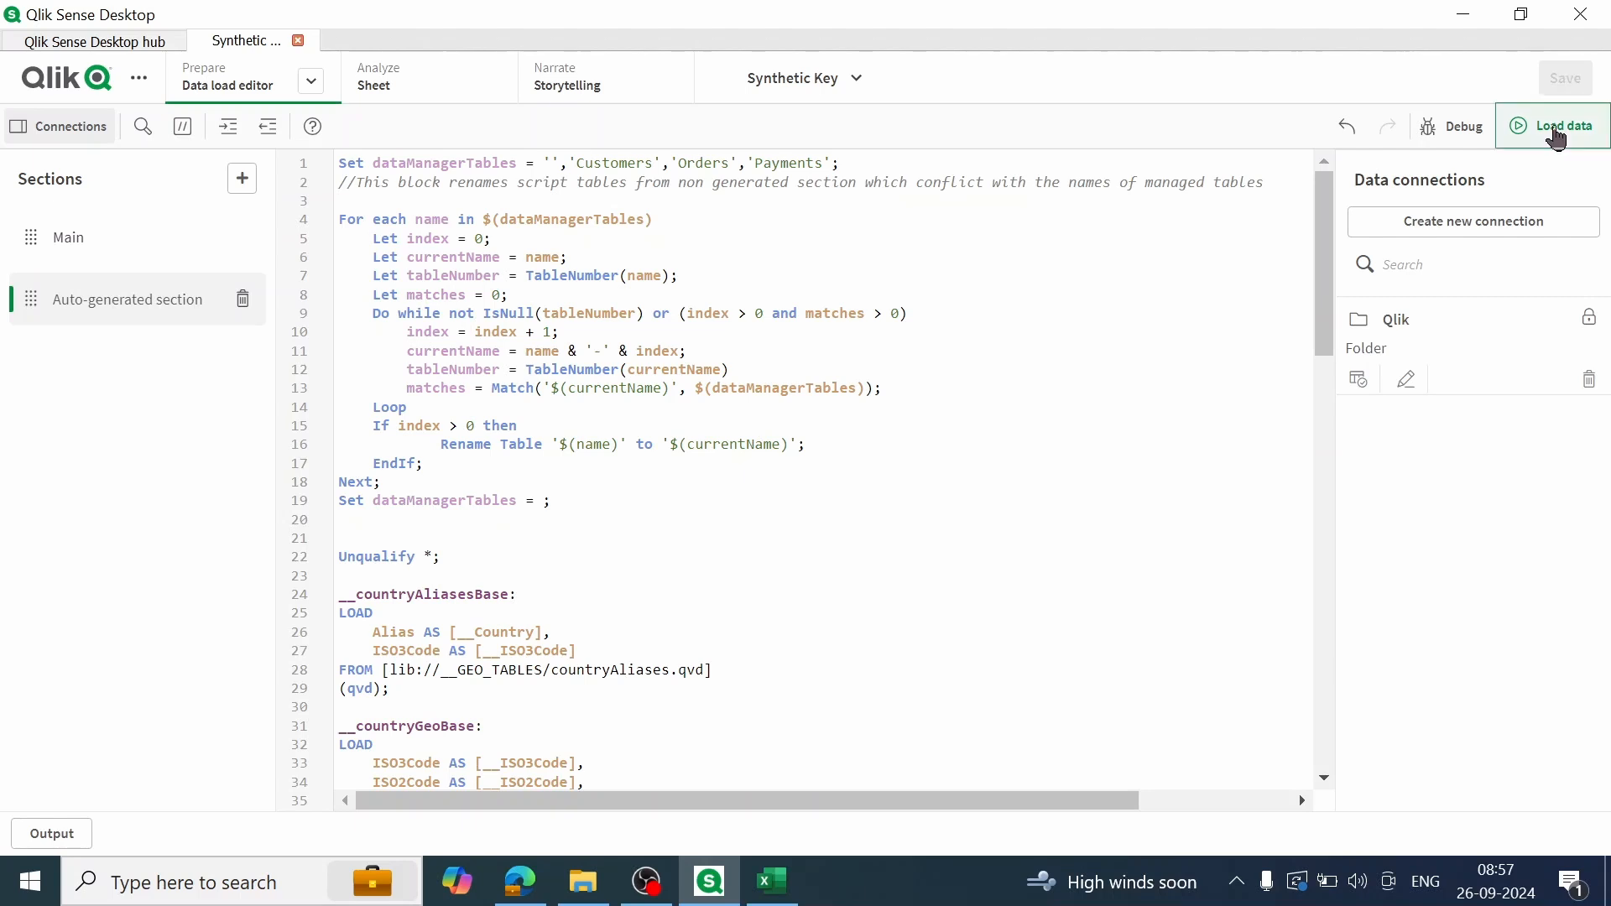
left_click(1557, 128)
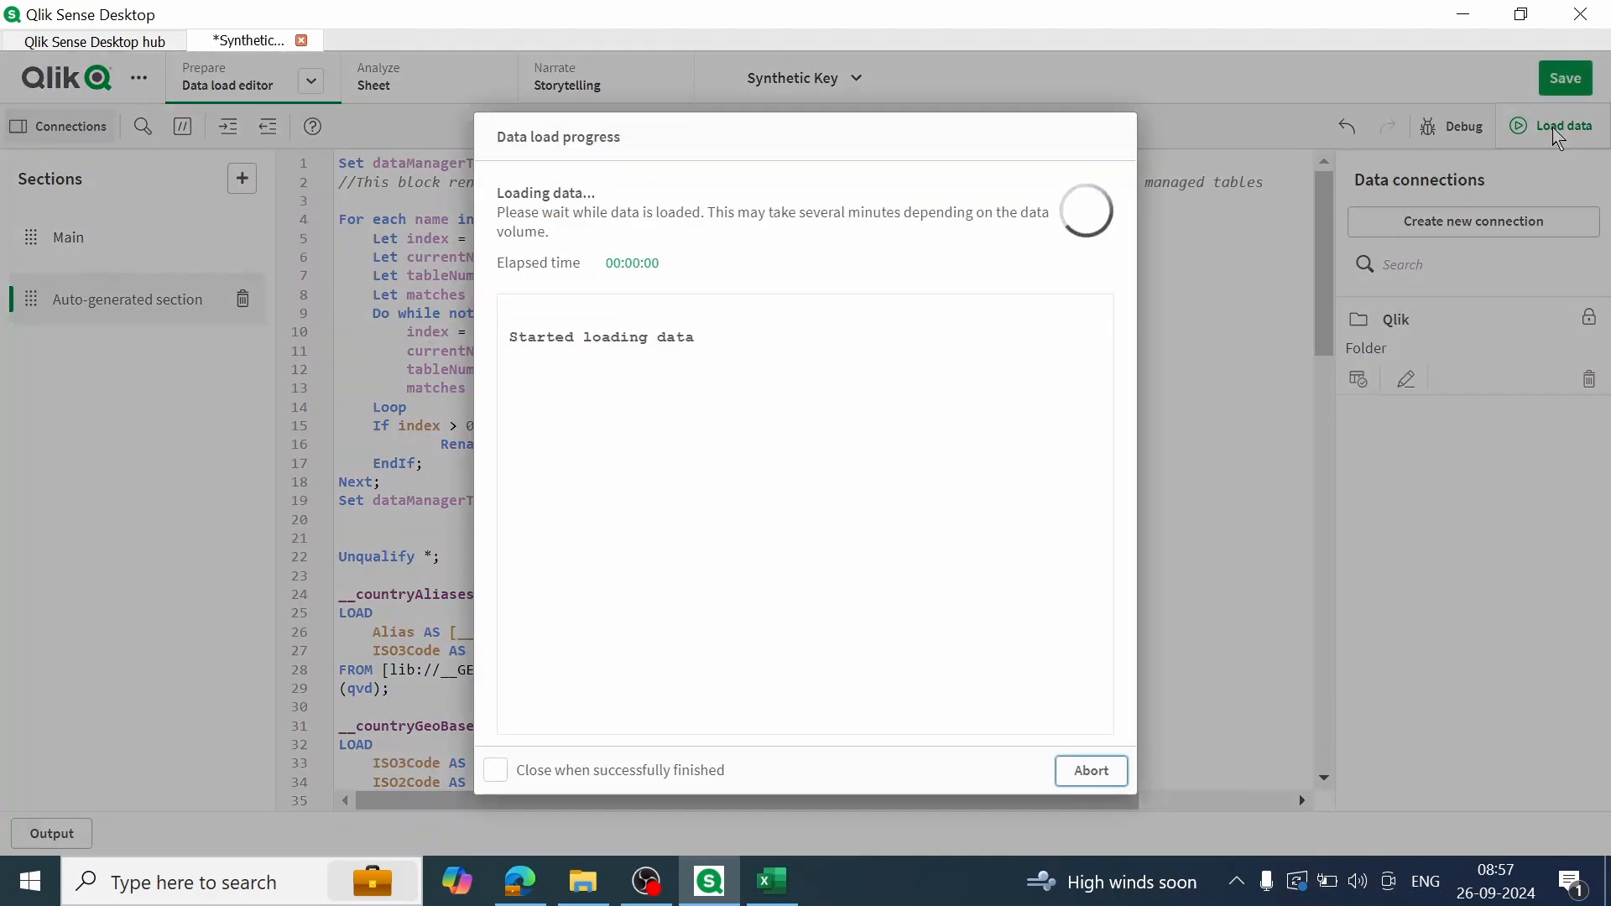
left_click(1110, 773)
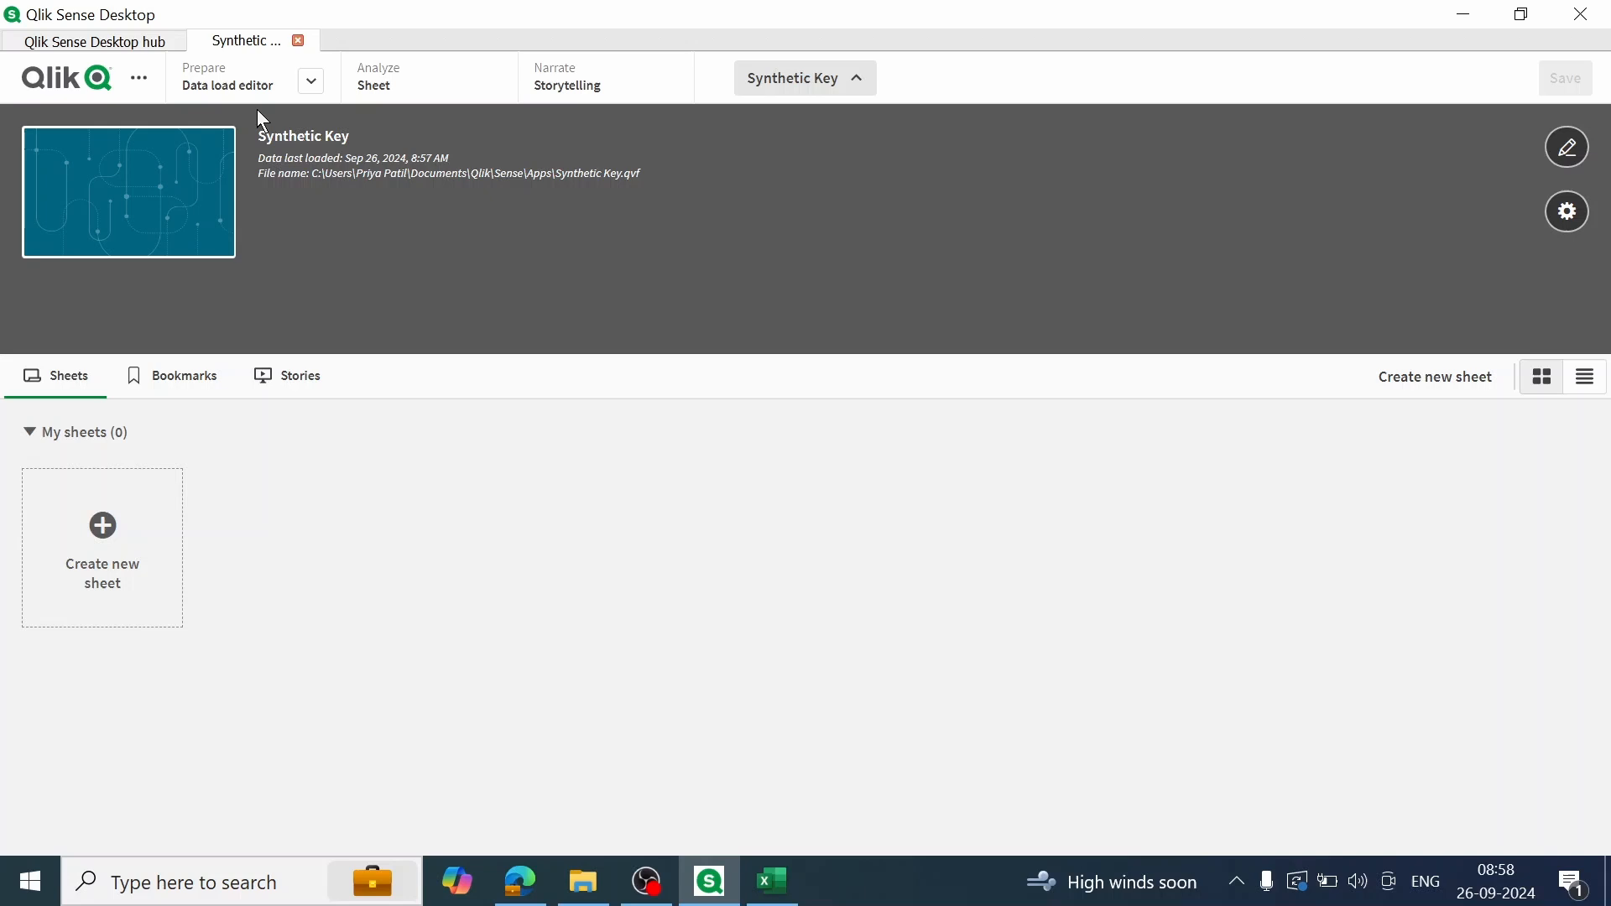
Step: In the Data model viewer, move the Customers table clear of $Syn 1 Table and enlarge the Payments and Orders tables to show their fields
left_click(311, 83)
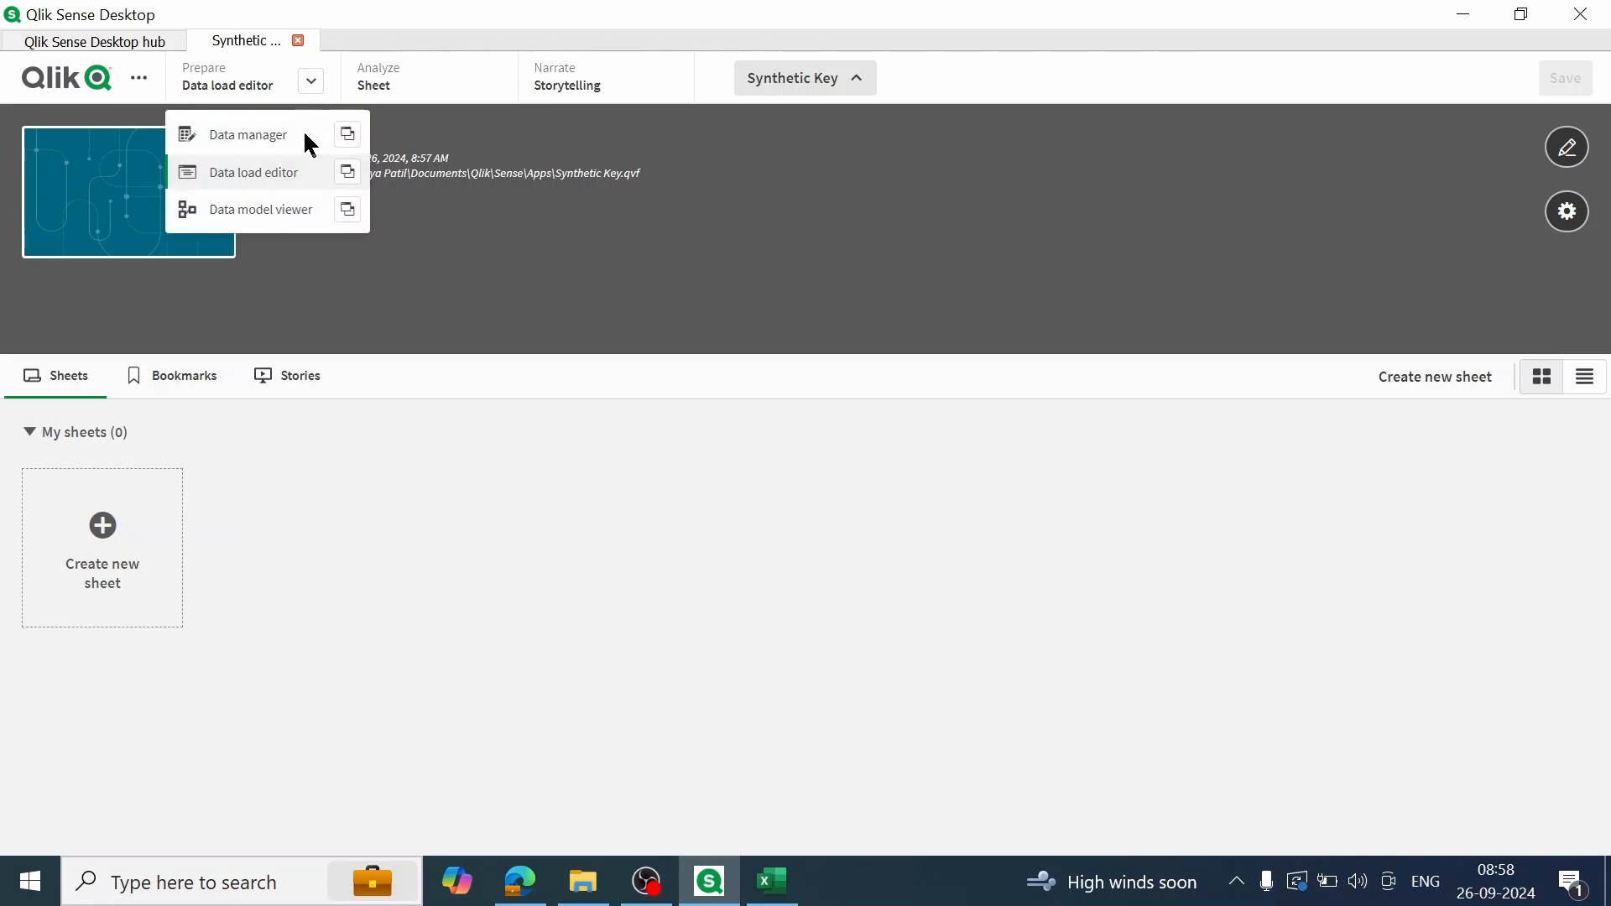
left_click(280, 220)
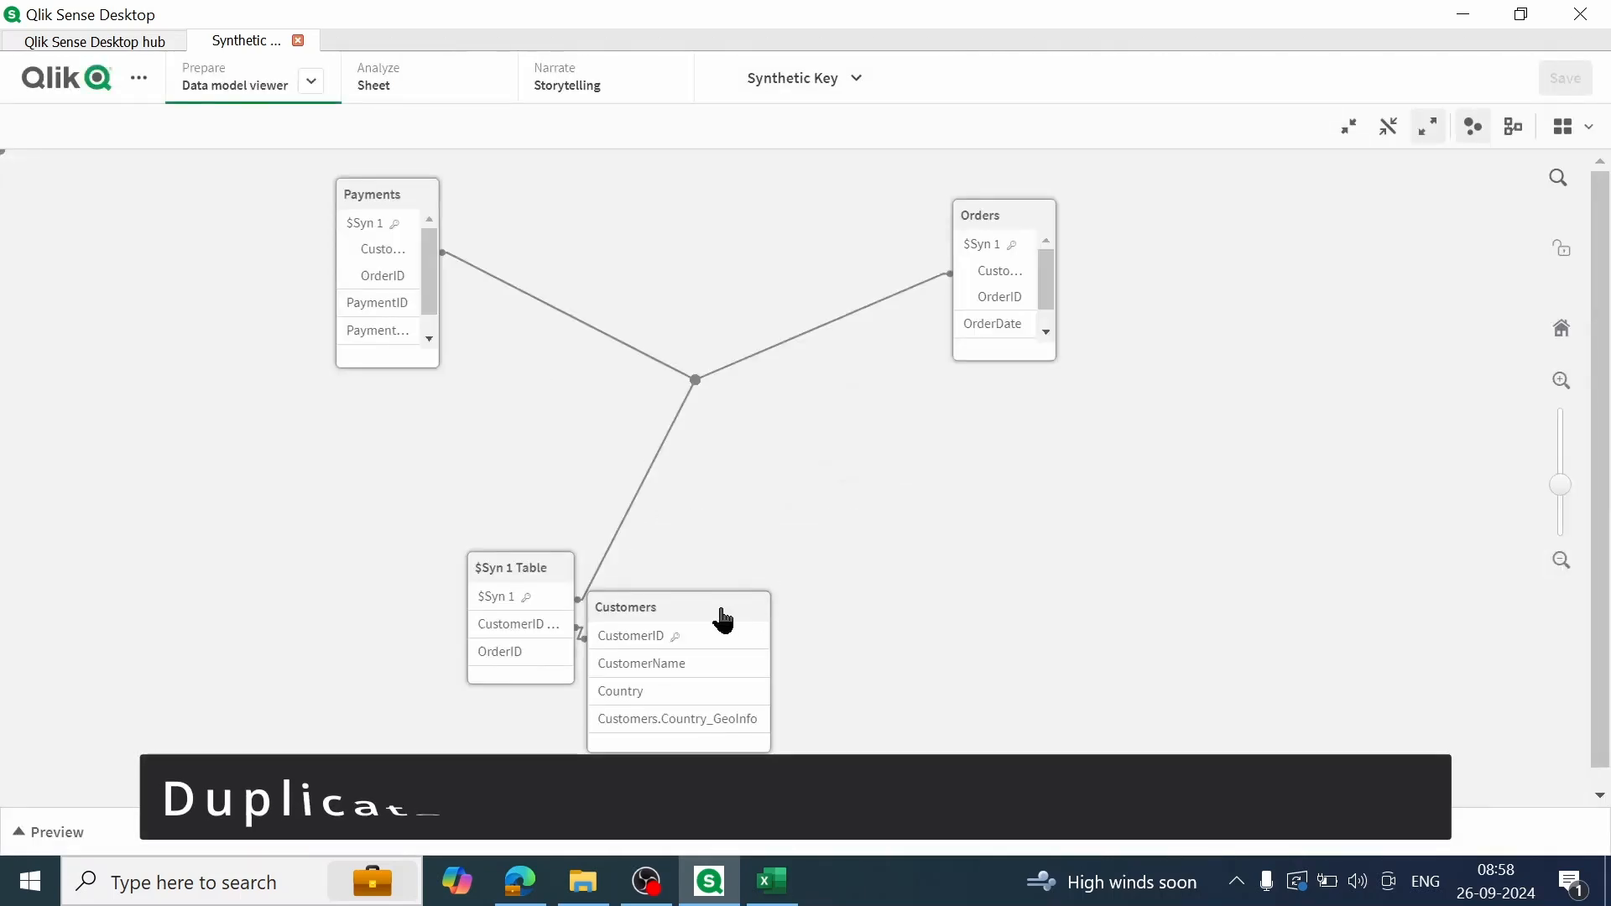
left_click_drag(727, 619, 856, 554)
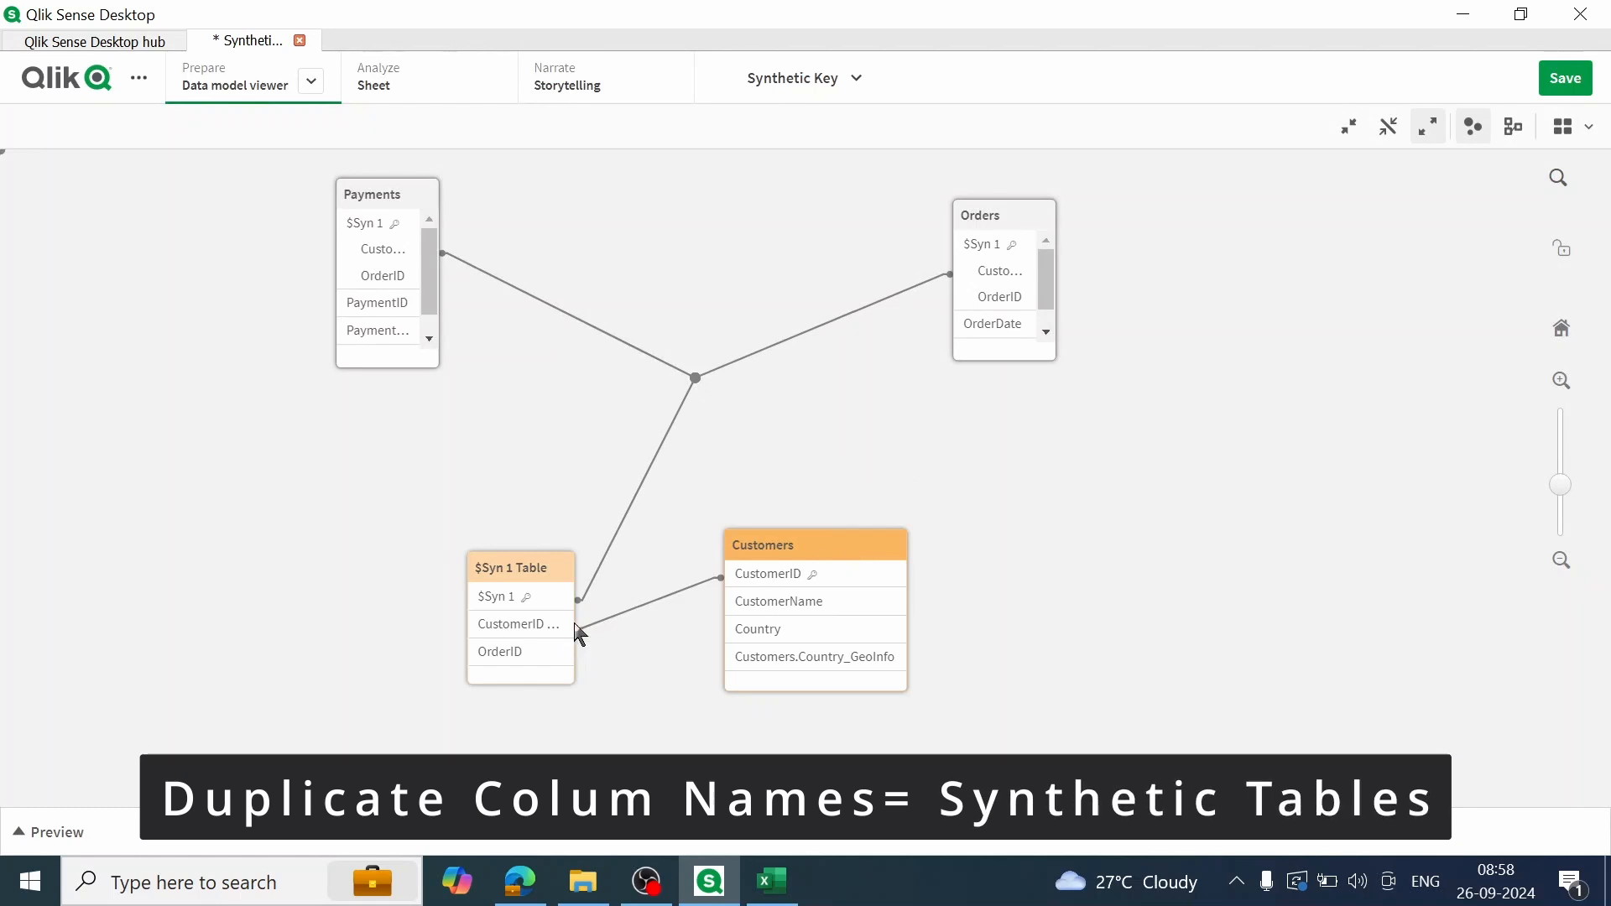
left_click_drag(440, 367, 458, 390)
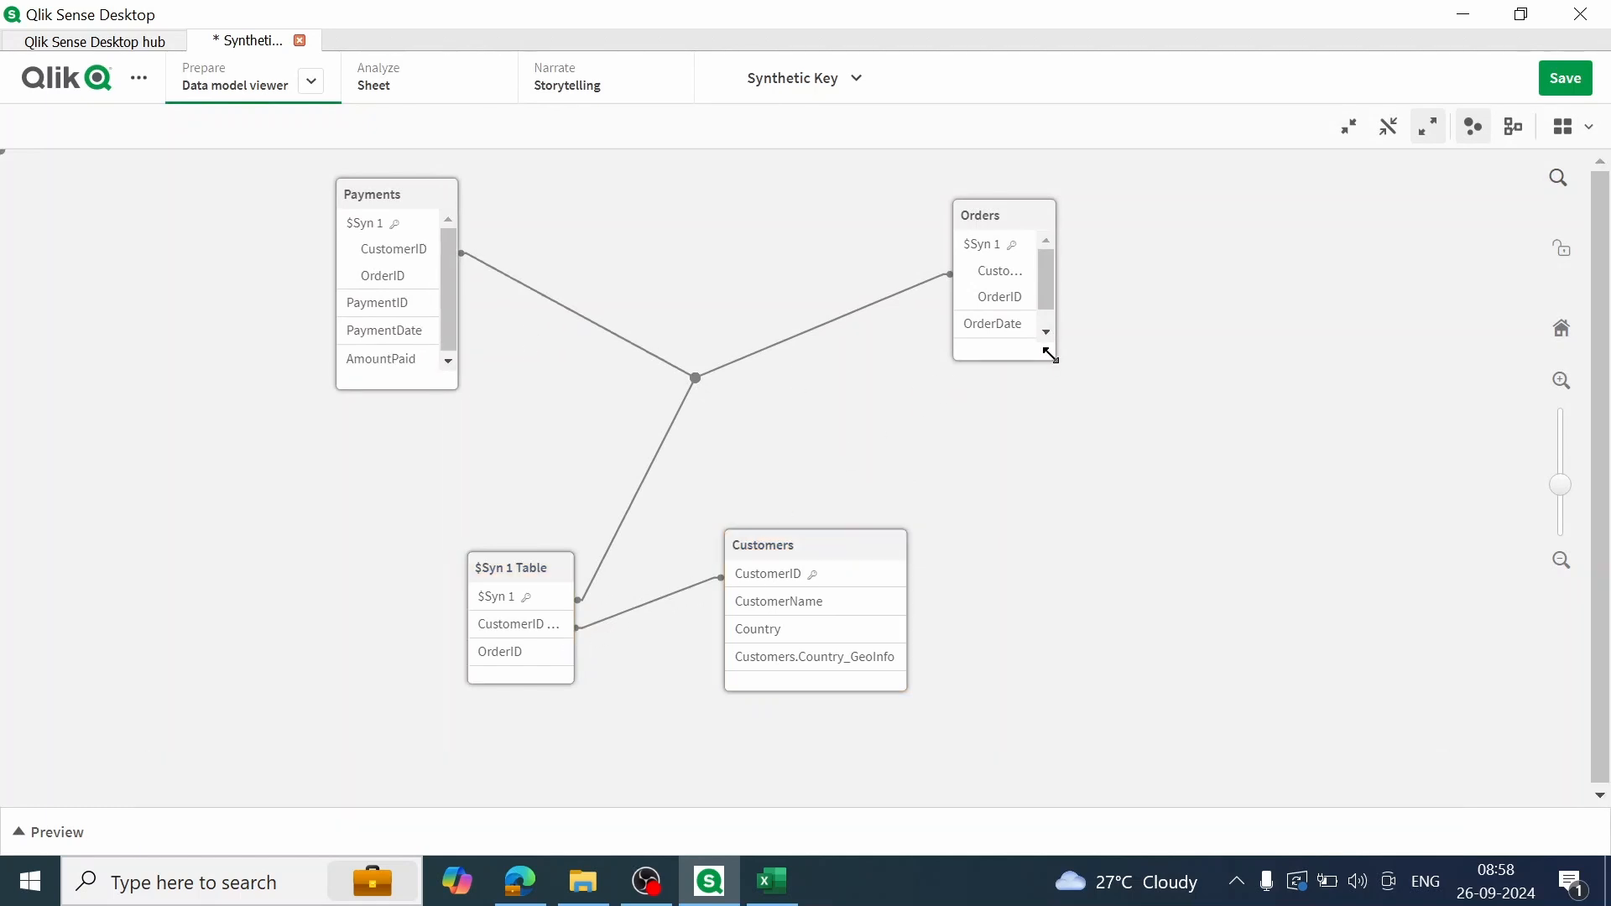
left_click_drag(1055, 360, 1076, 387)
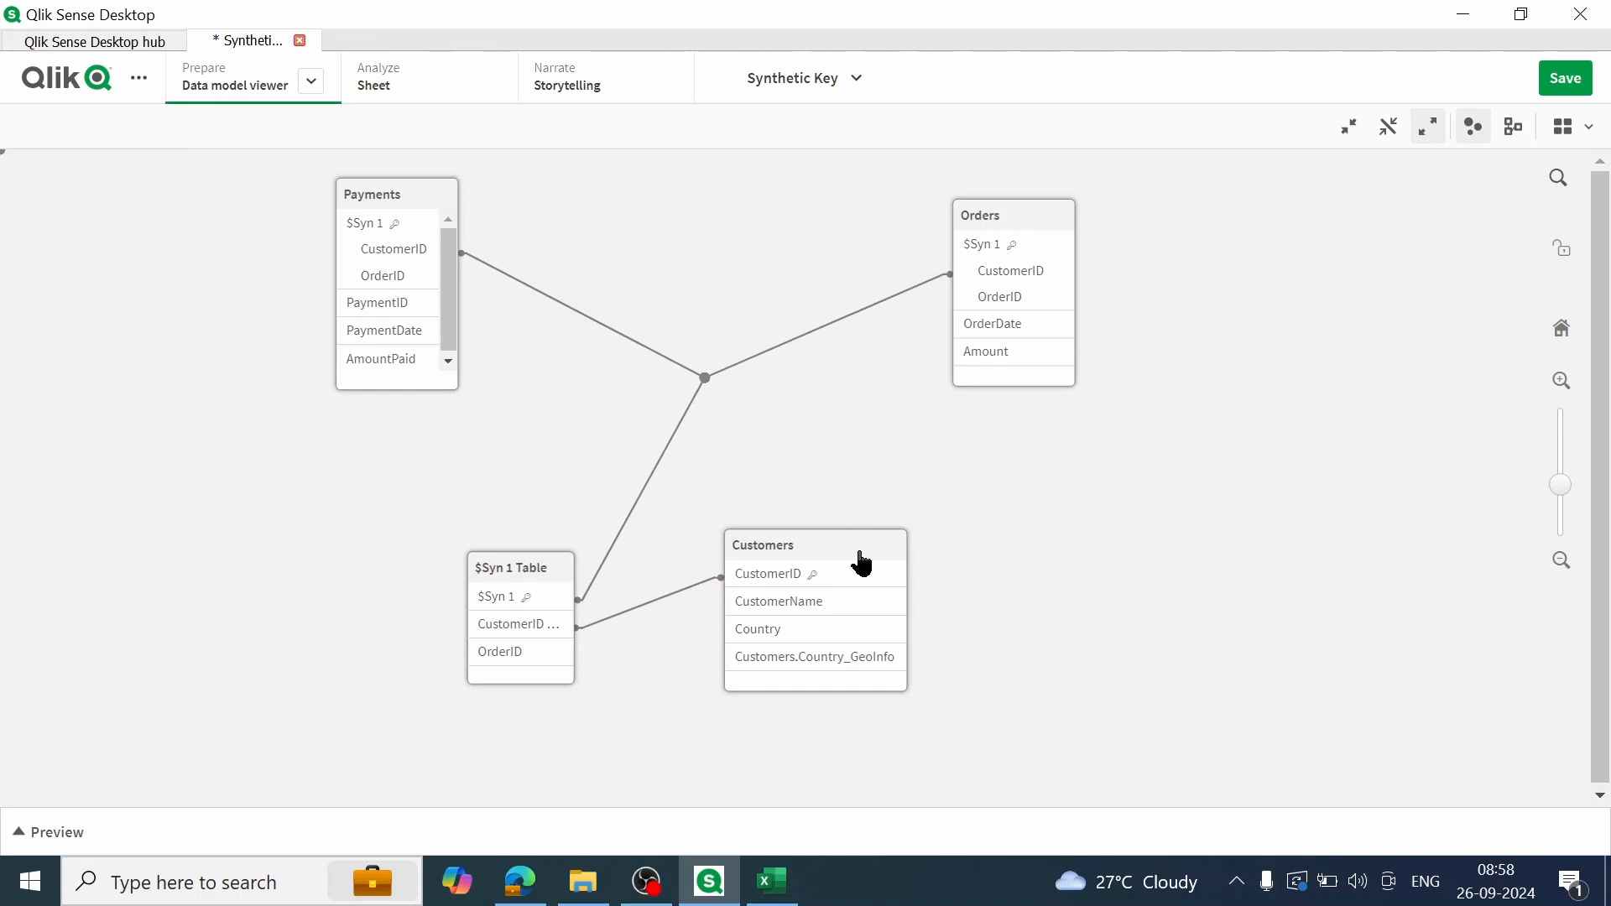
left_click_drag(852, 557, 959, 620)
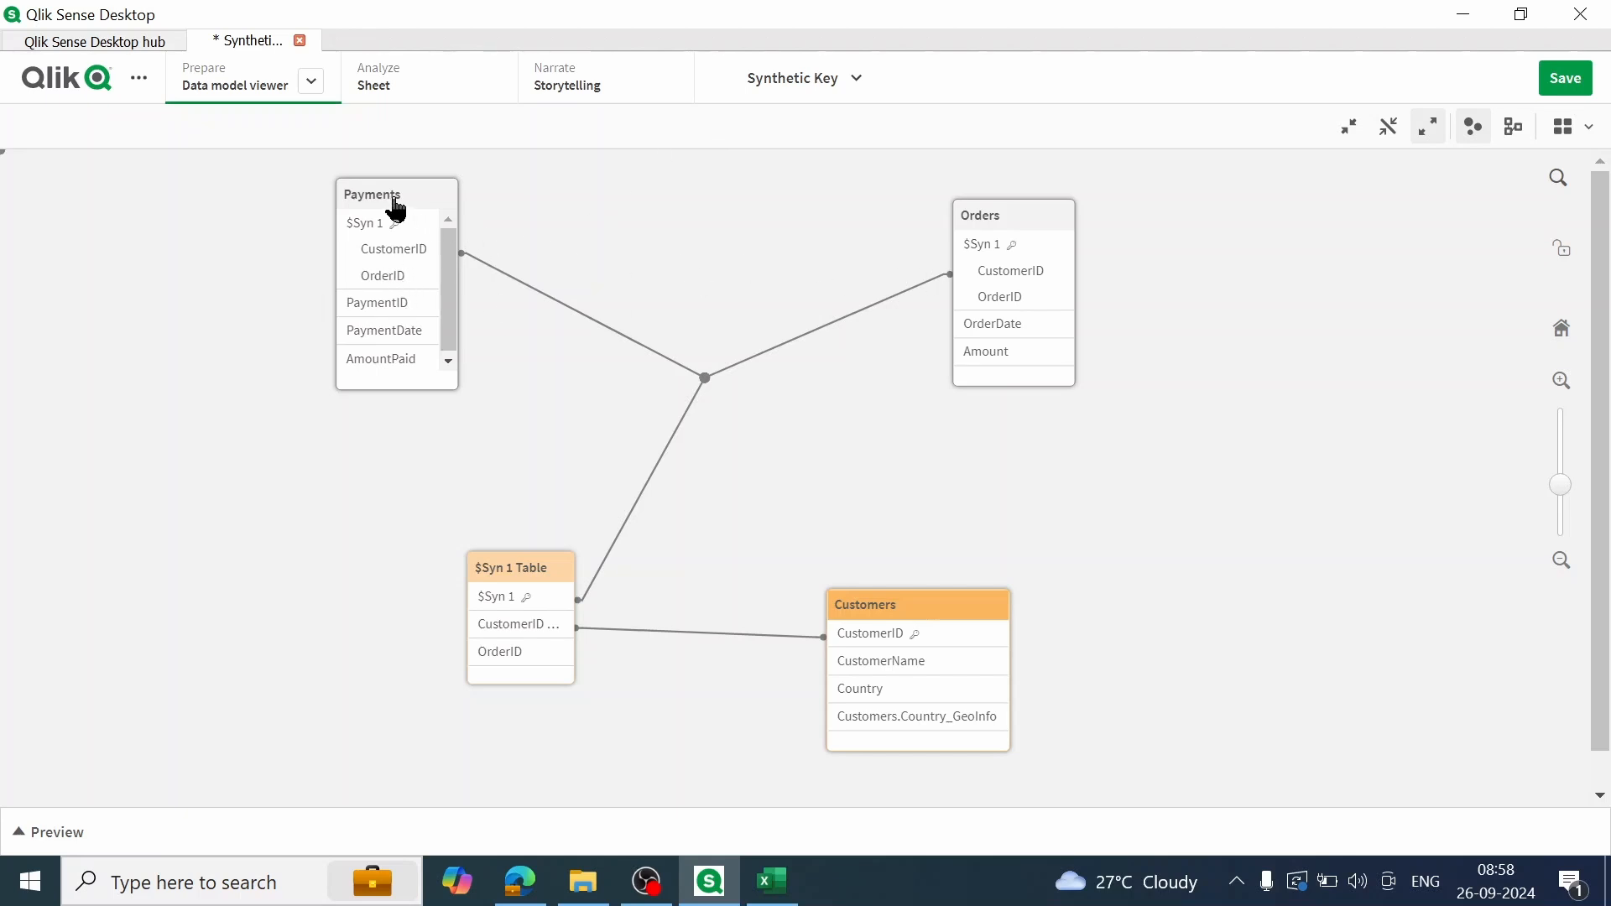
Step: Highlight the synthetic key links from the Payments table to examine the connected tables, and clear the highlight
left_click(404, 262)
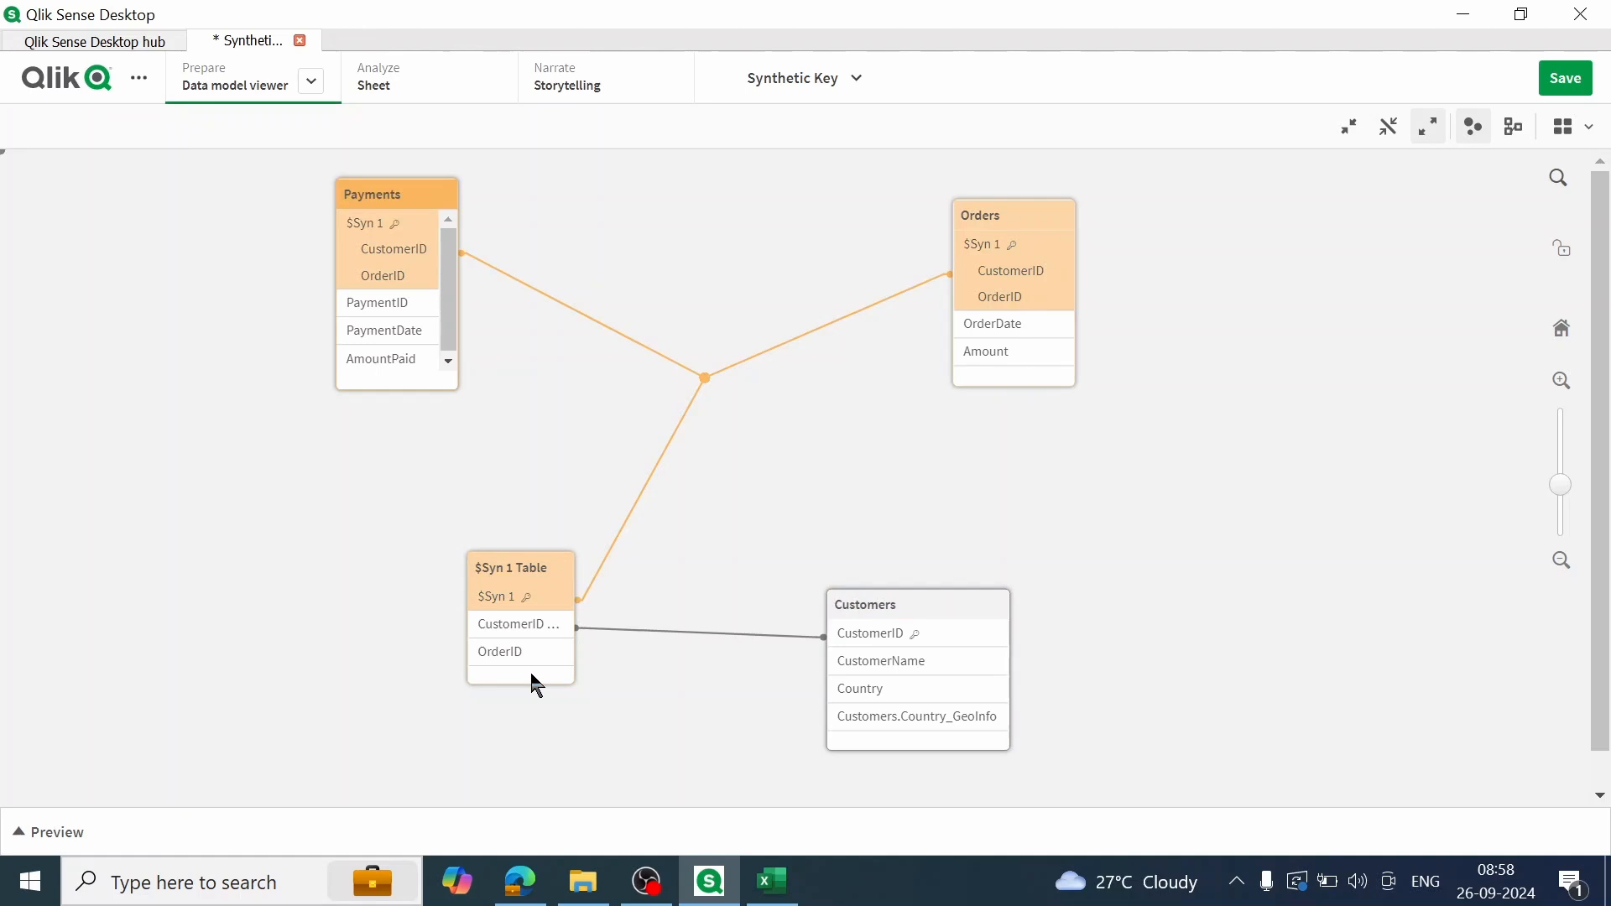
left_click(763, 485)
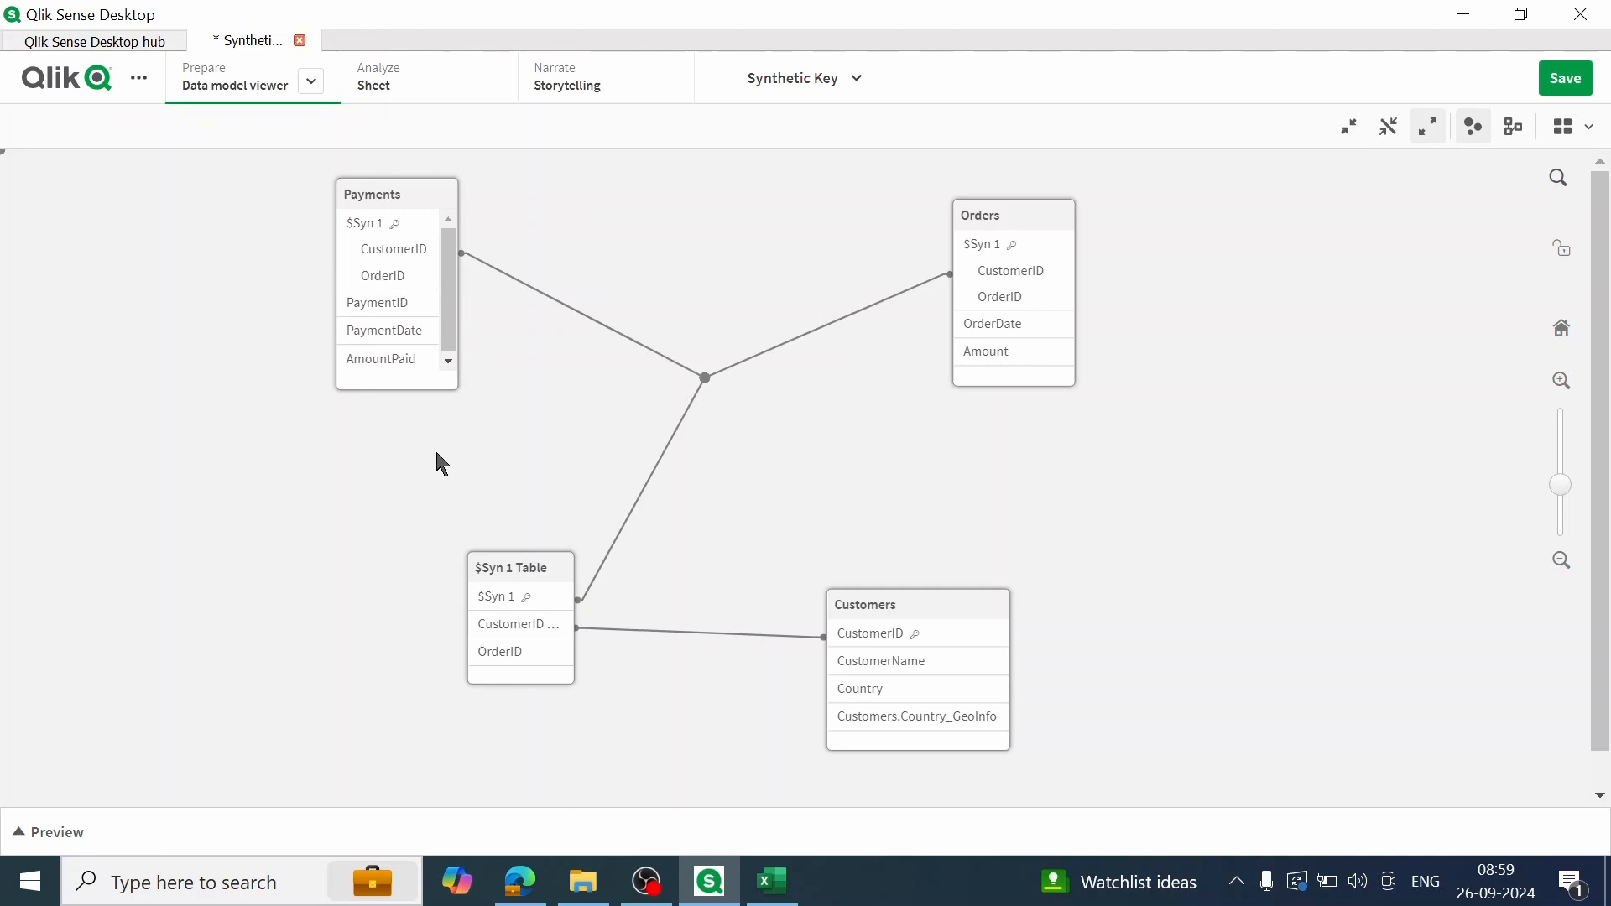
Step: Return to the Data load editor and comment out the OrderID field in the Payments load statement with //
left_click(312, 83)
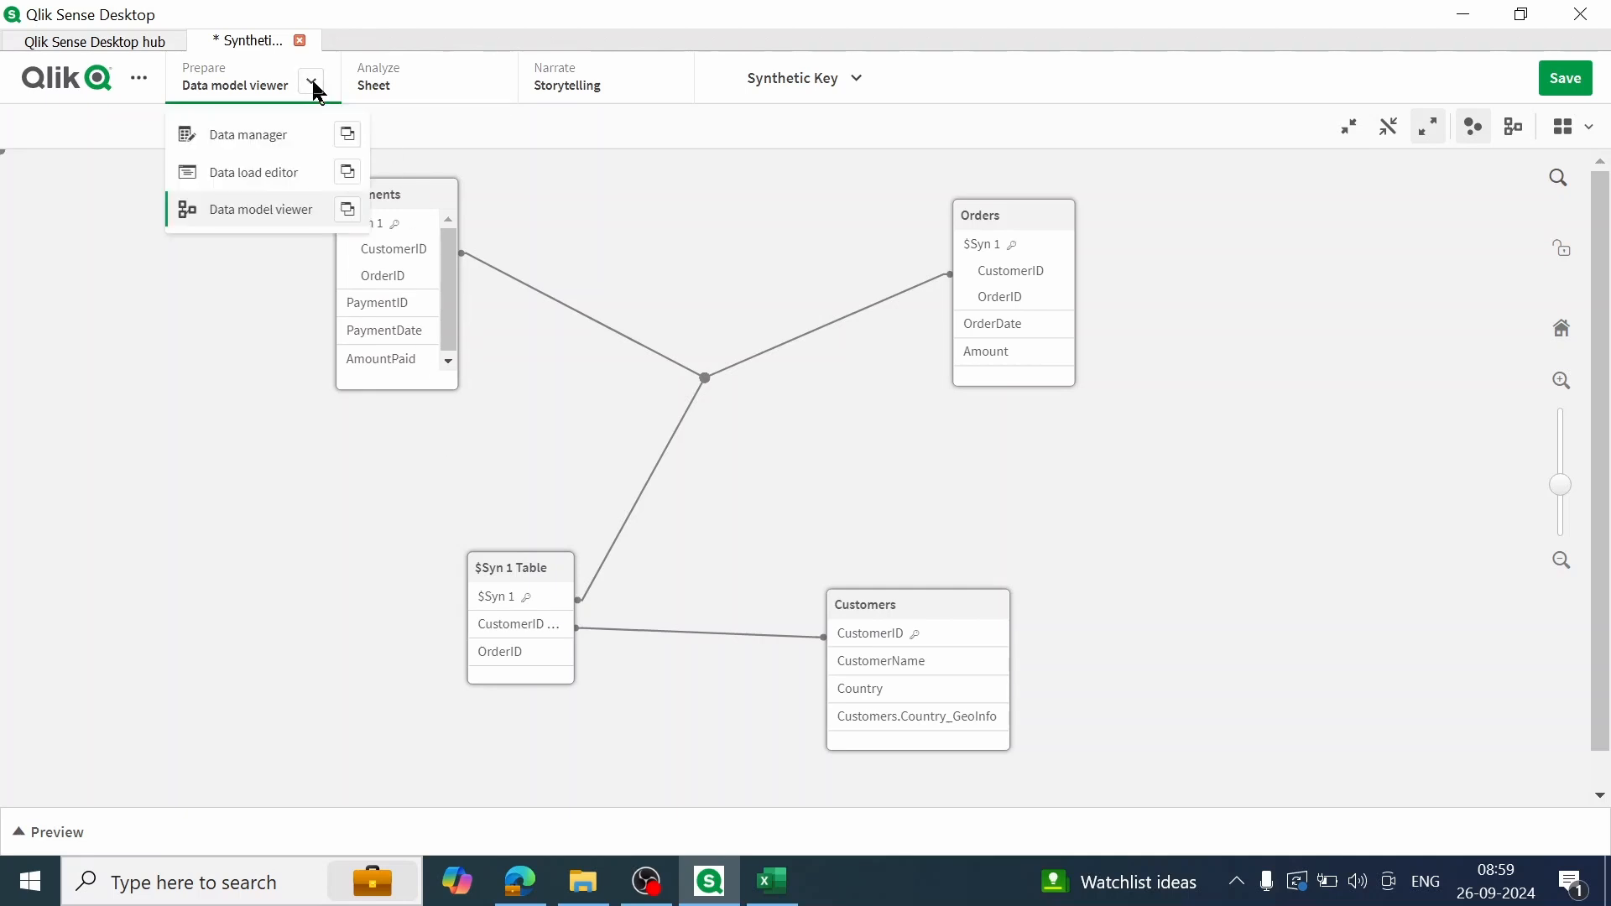
left_click(273, 186)
scroll(1259, 478, "down", 10)
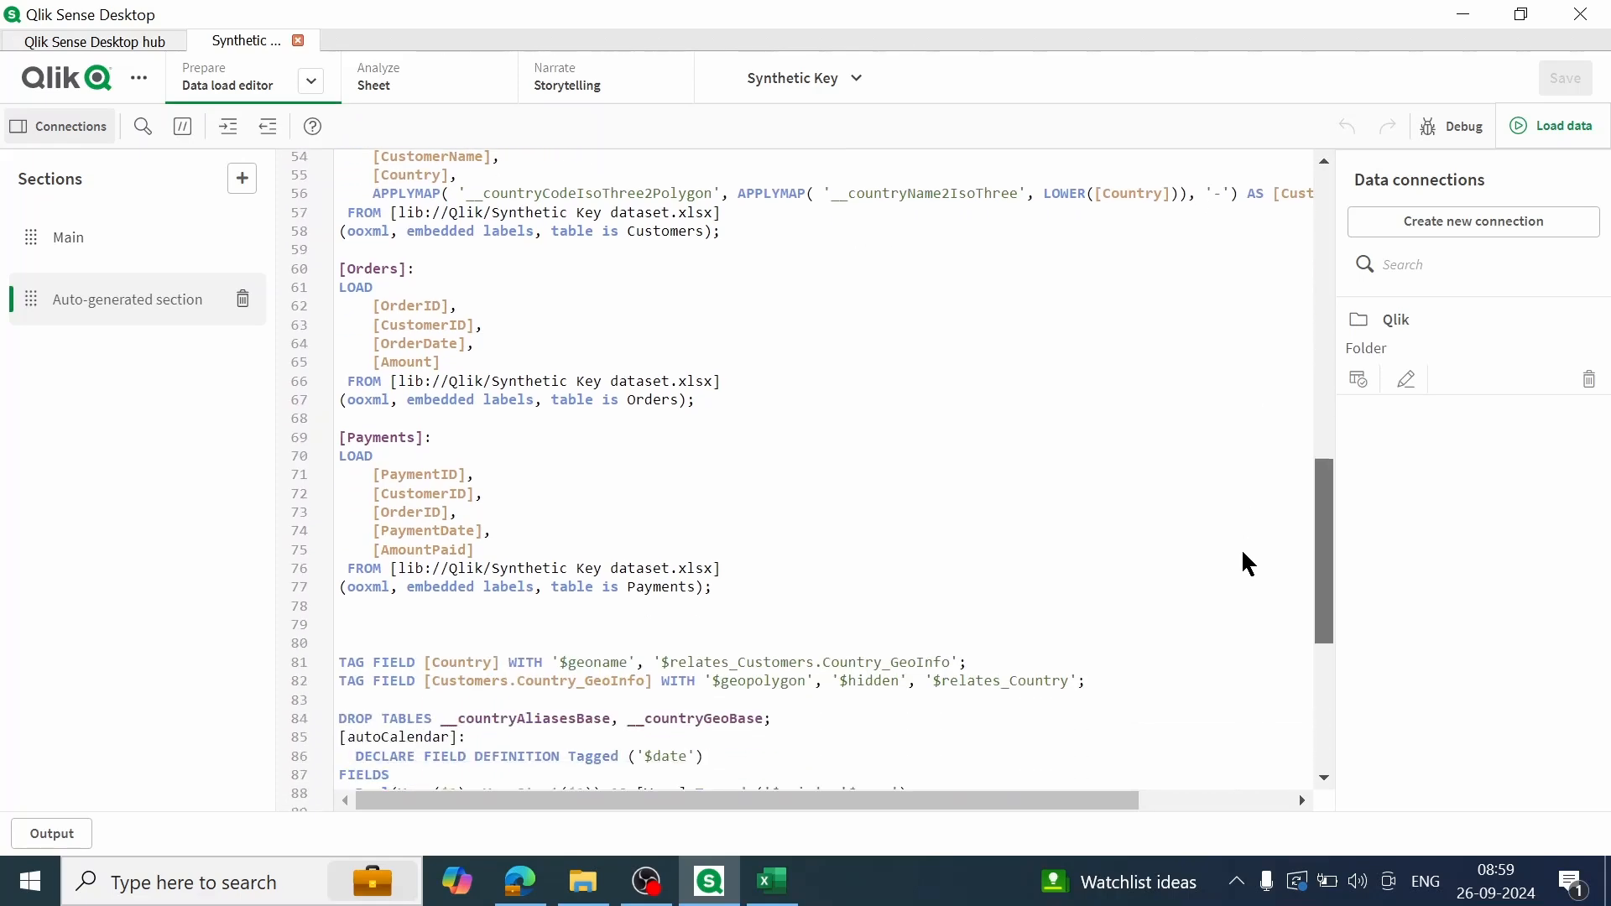
scroll(1240, 558, "down", 1)
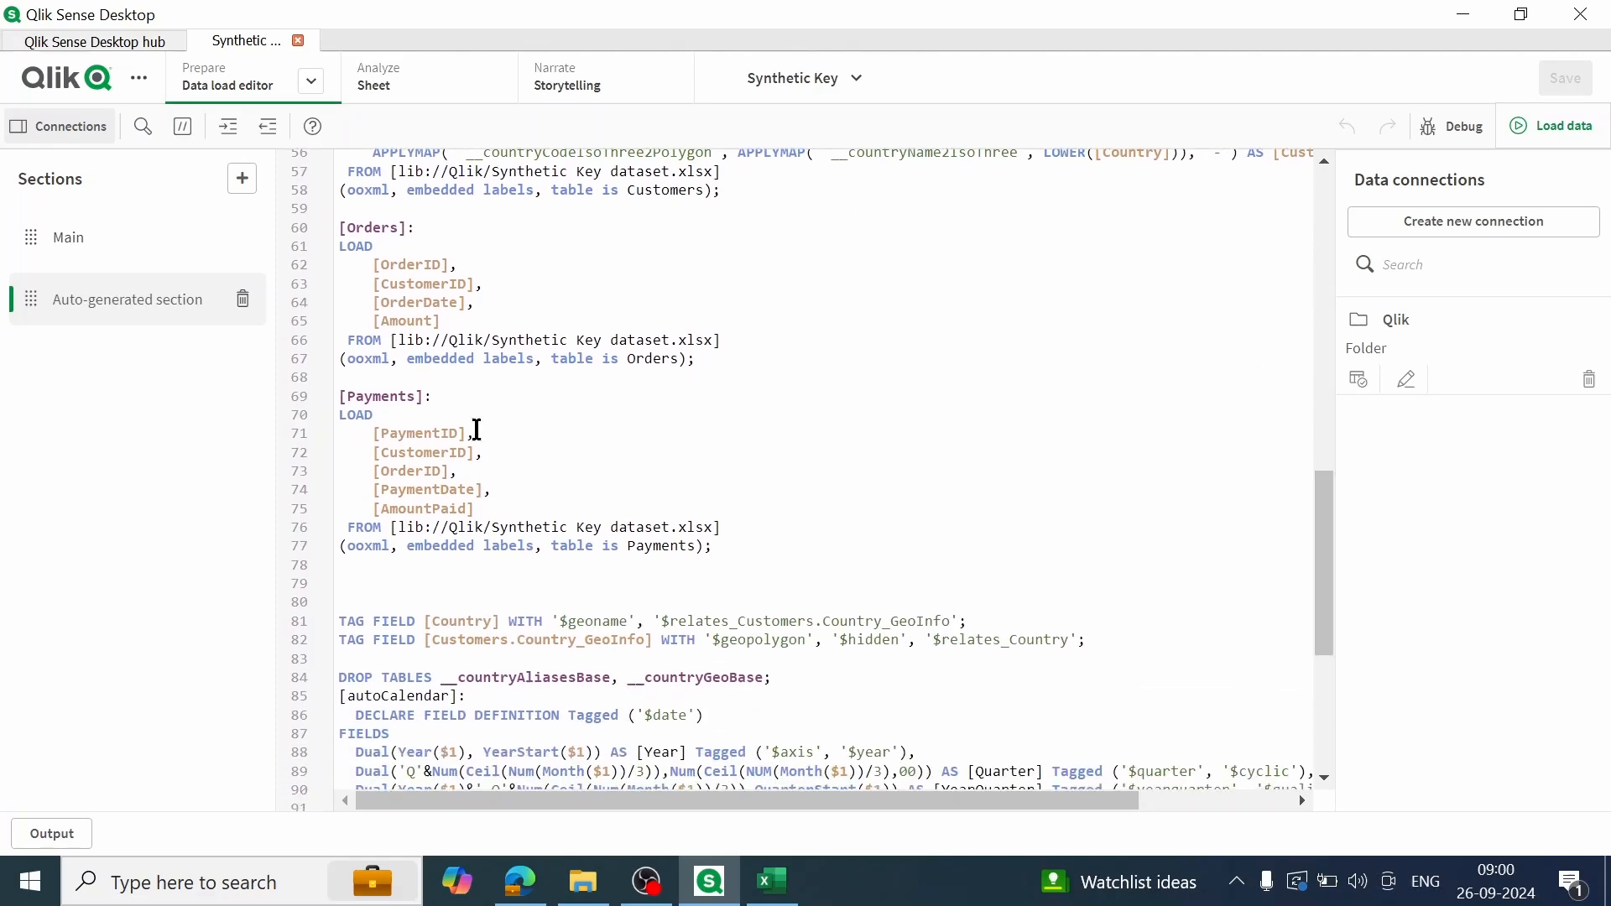
left_click(362, 471)
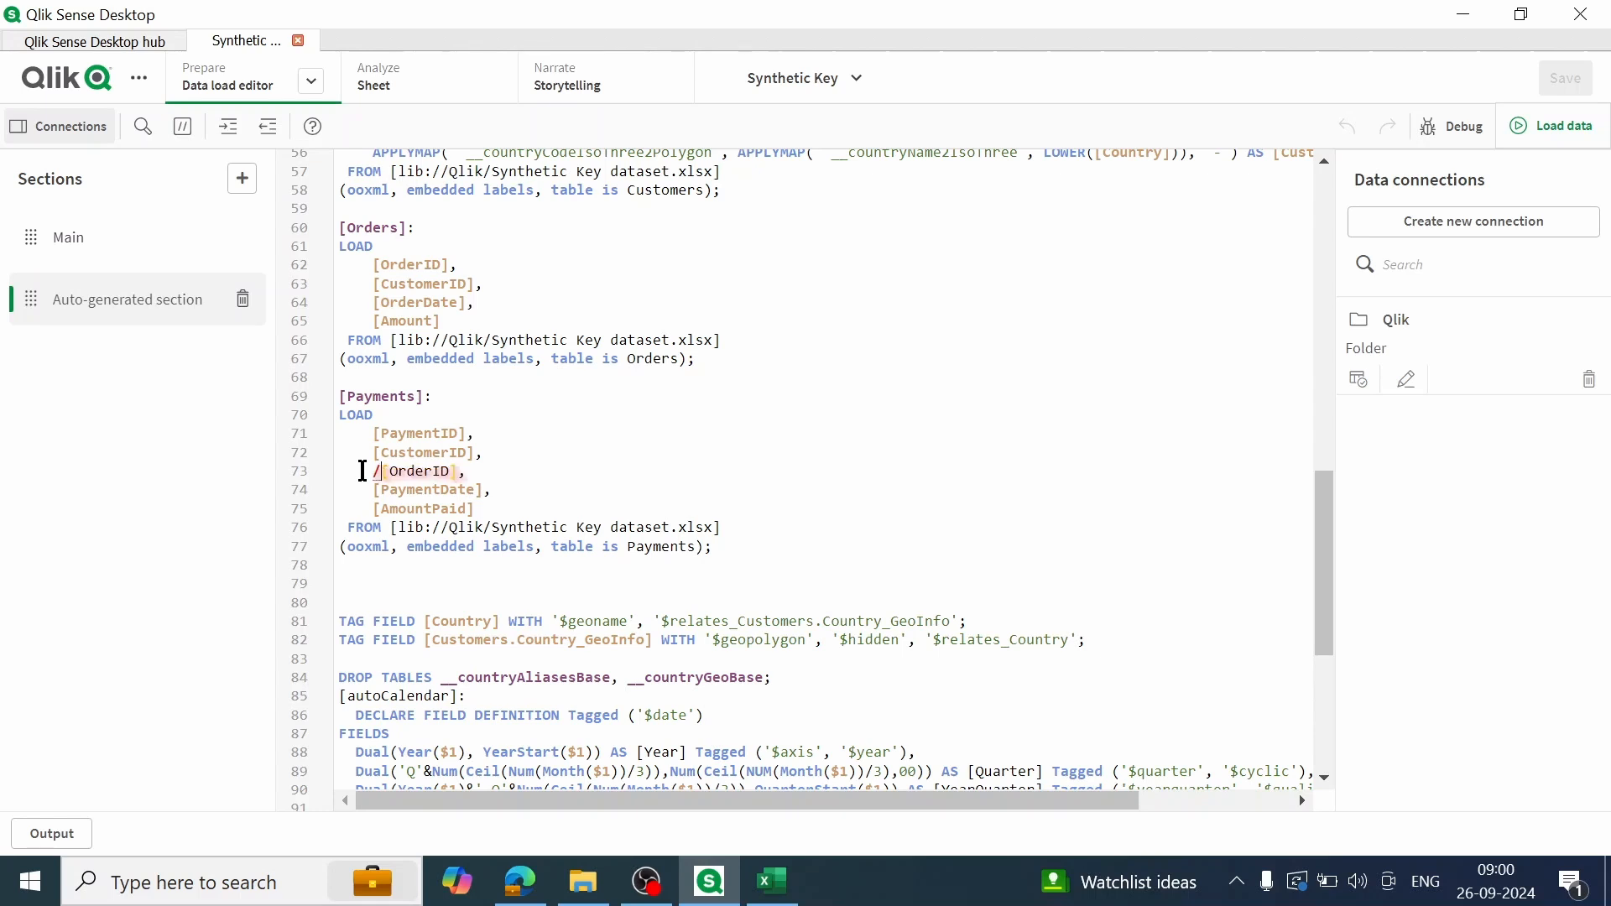
type("//")
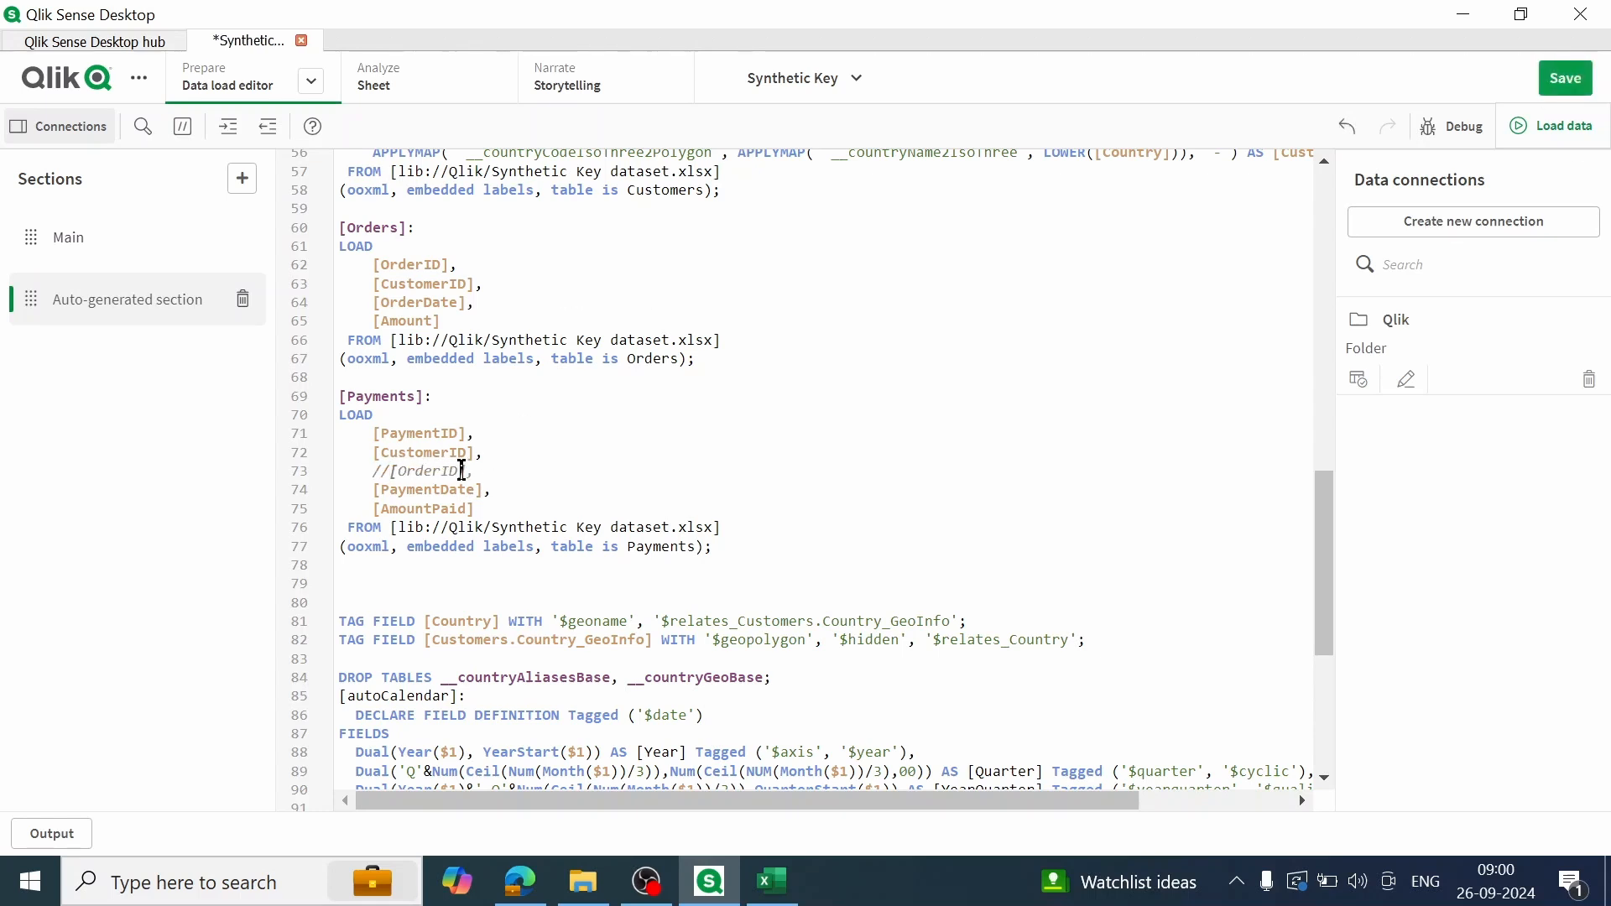
Step: Save the script, reload the data and check the synthetic key count in the load summary before closing it
left_click(1564, 91)
left_click(1561, 141)
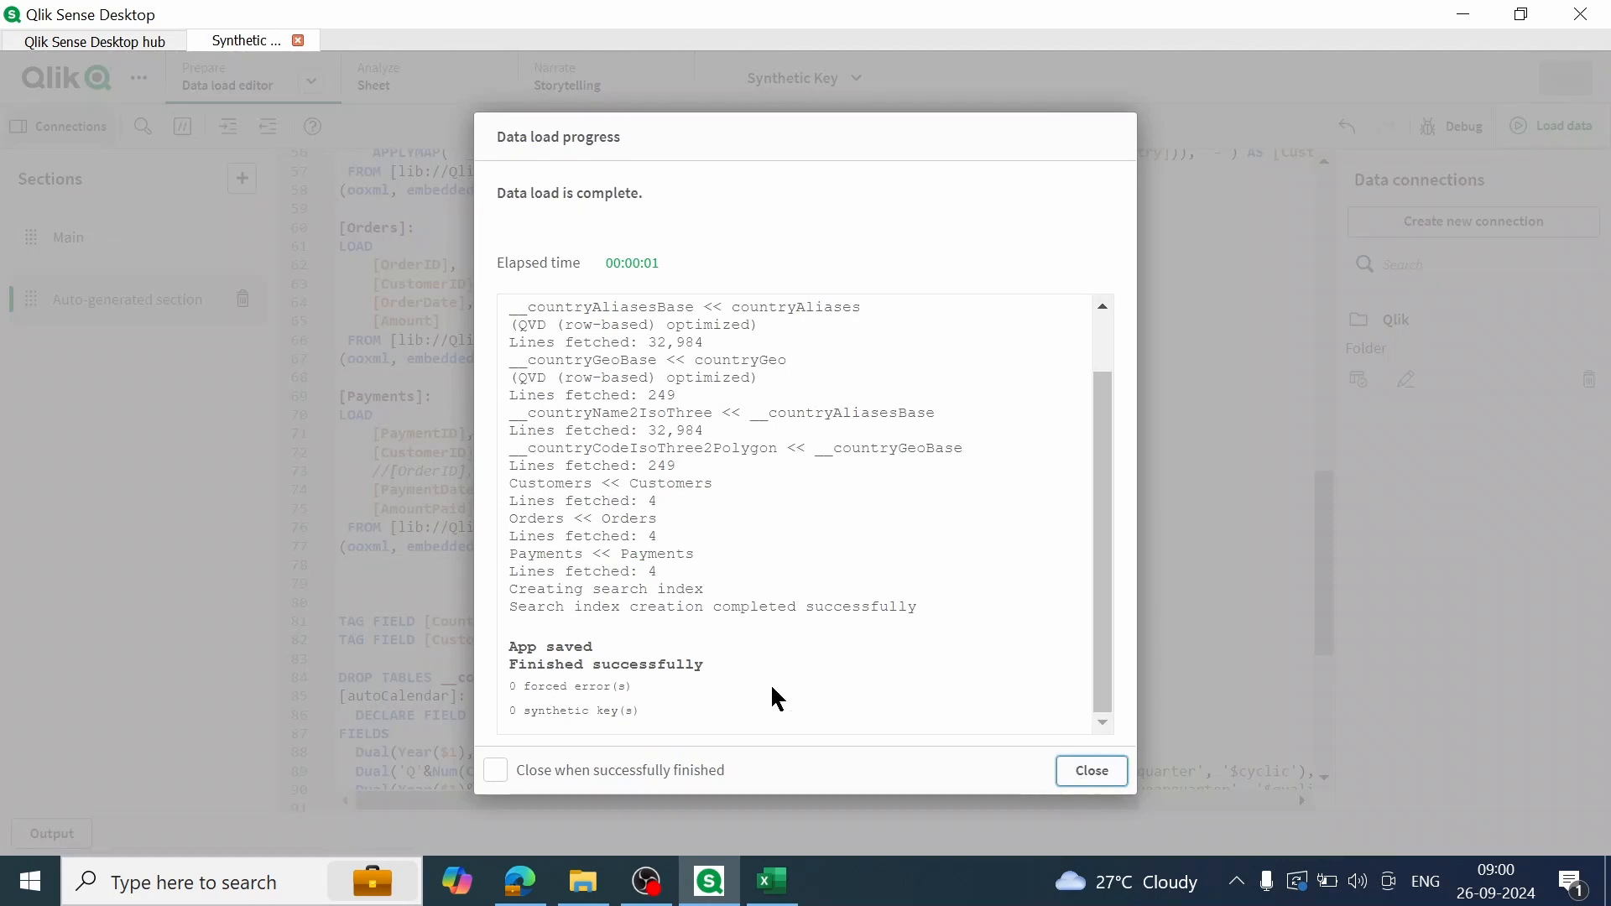
left_click_drag(517, 716, 706, 720)
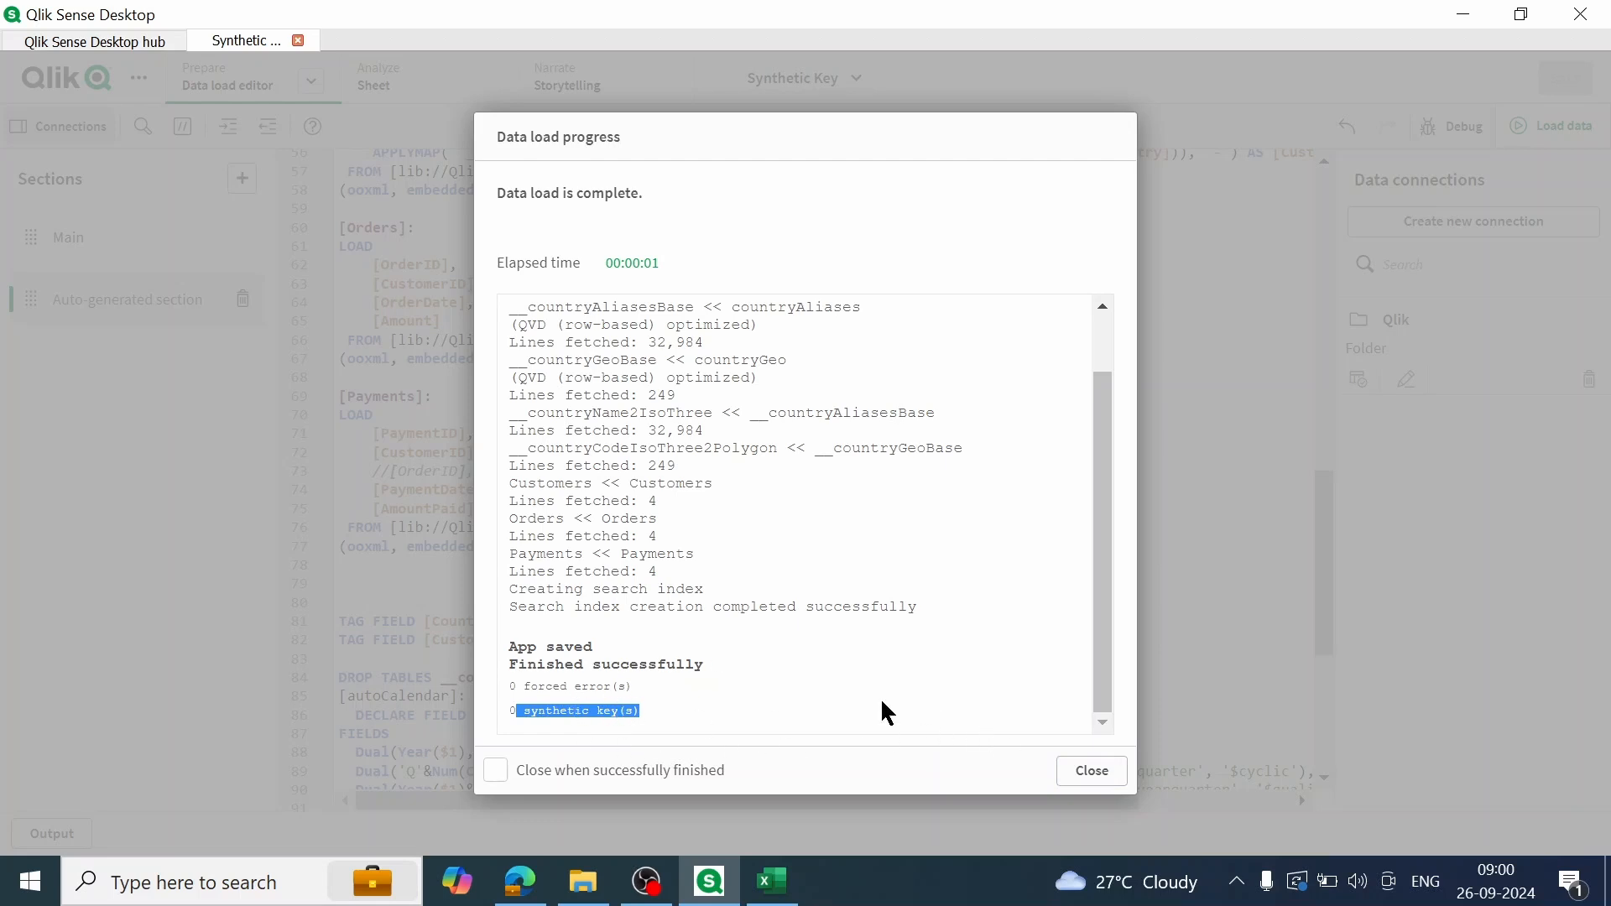
left_click(1096, 772)
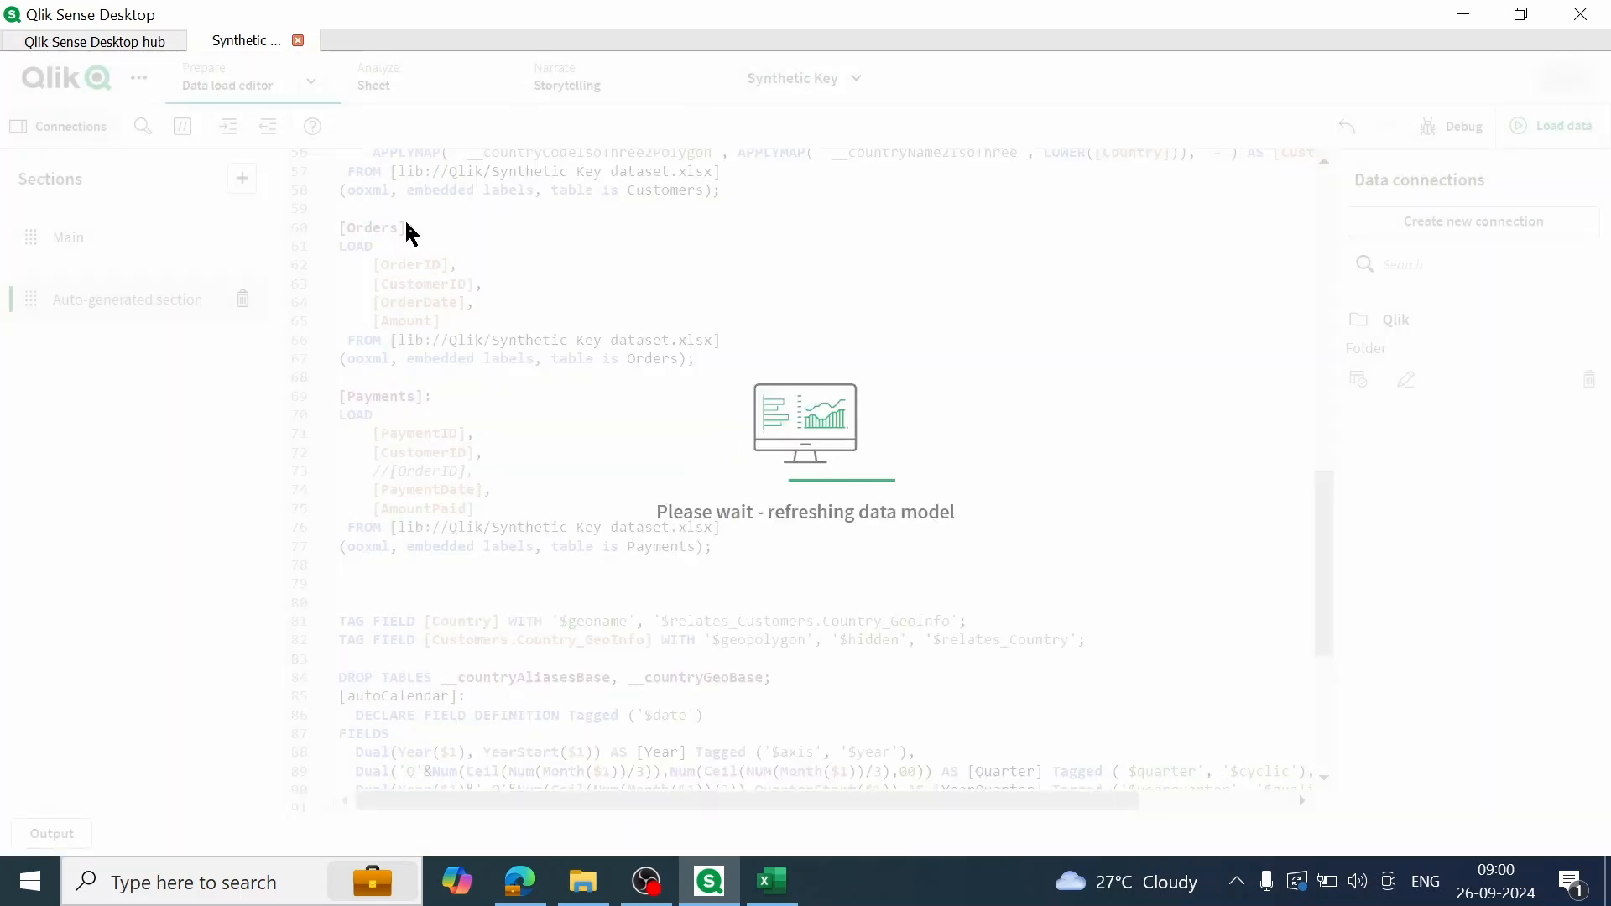
Step: Open the Data model viewer and move the Customers table to below the Payments table
left_click(311, 82)
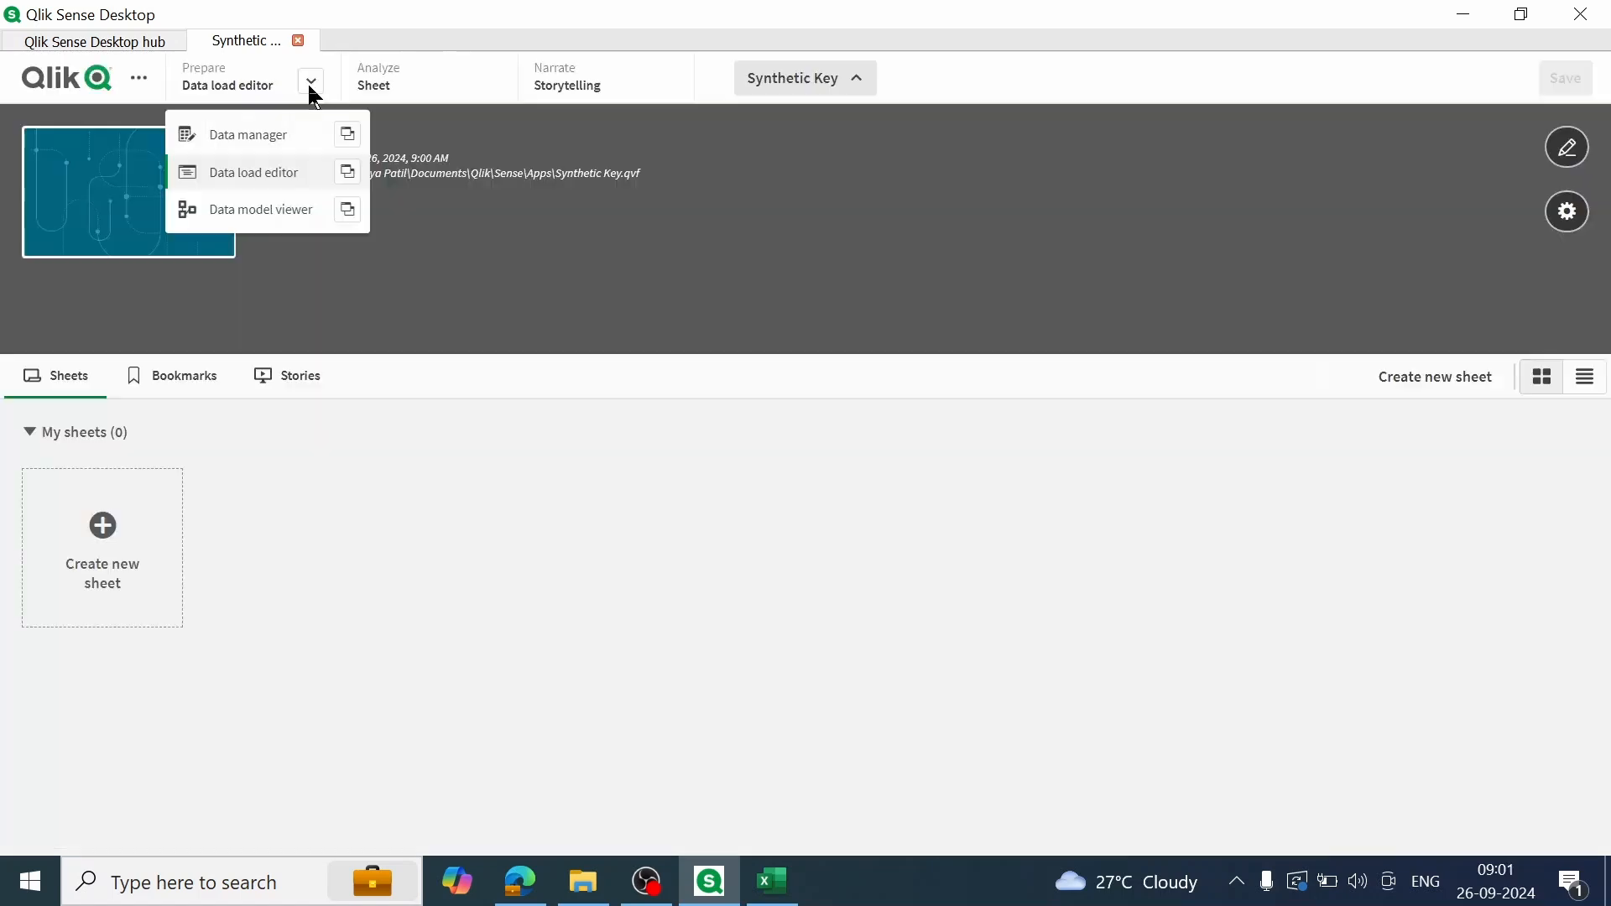
left_click(265, 219)
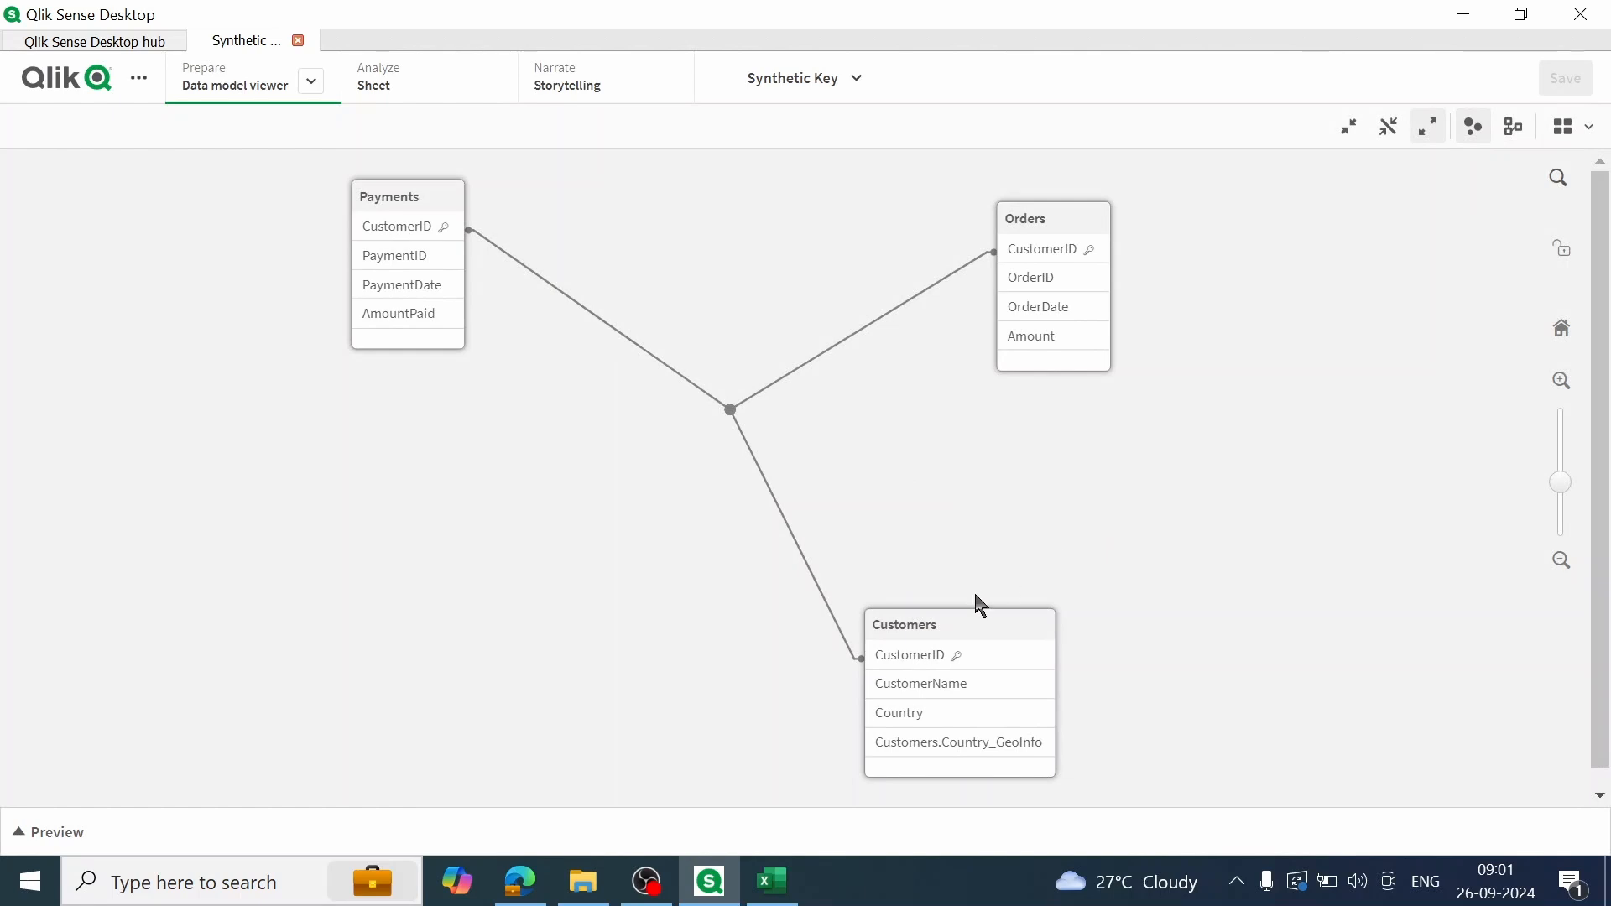
left_click_drag(957, 628, 554, 606)
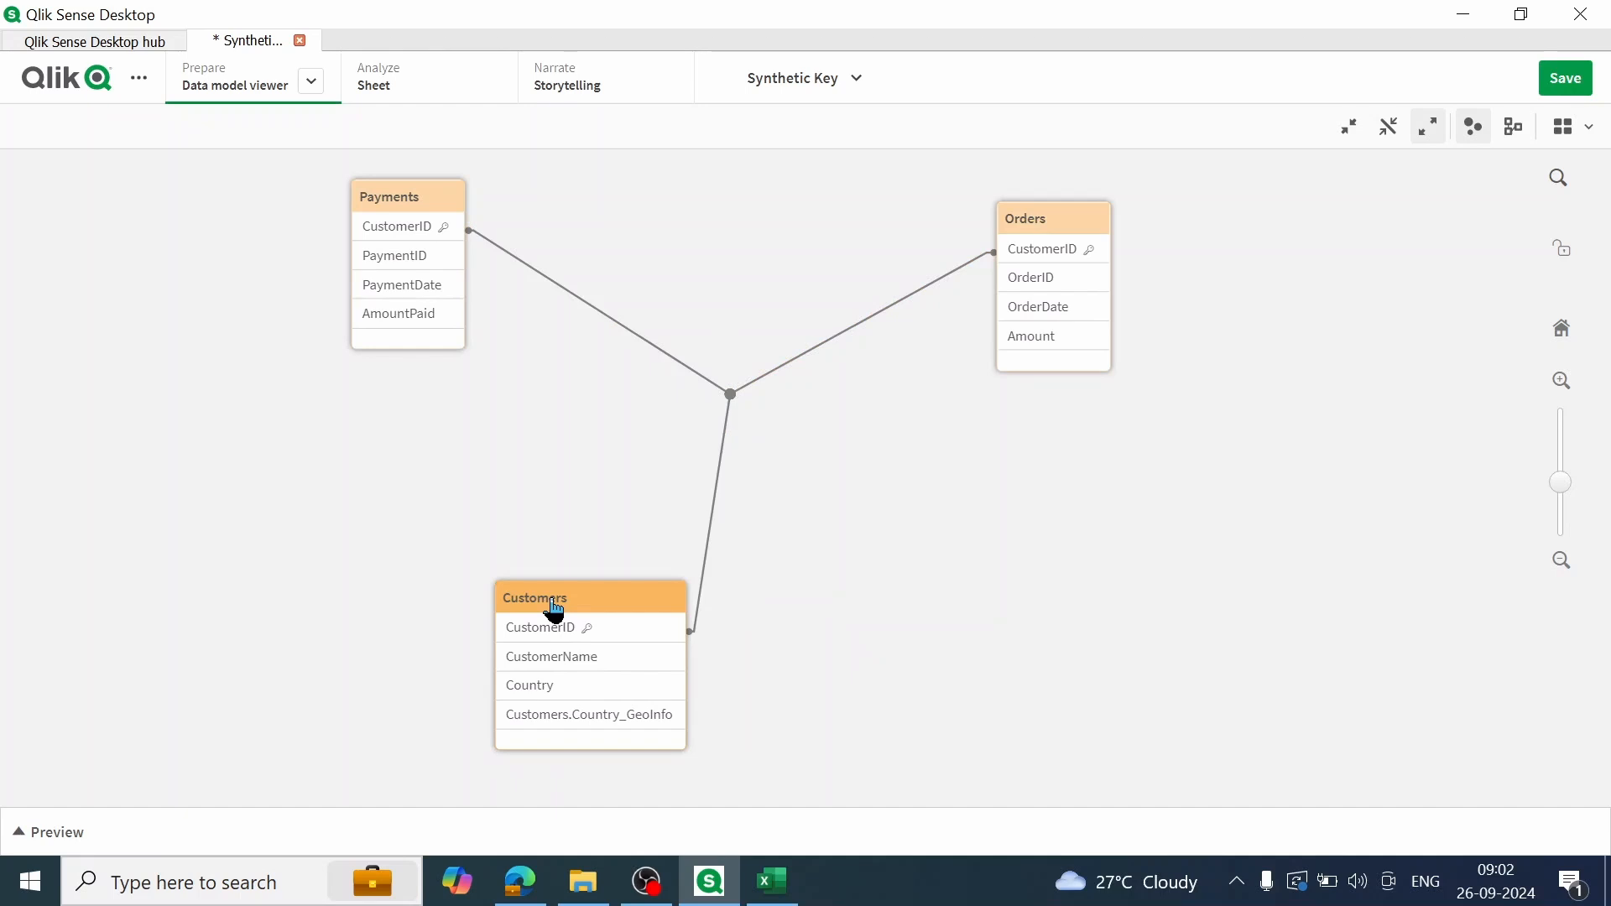